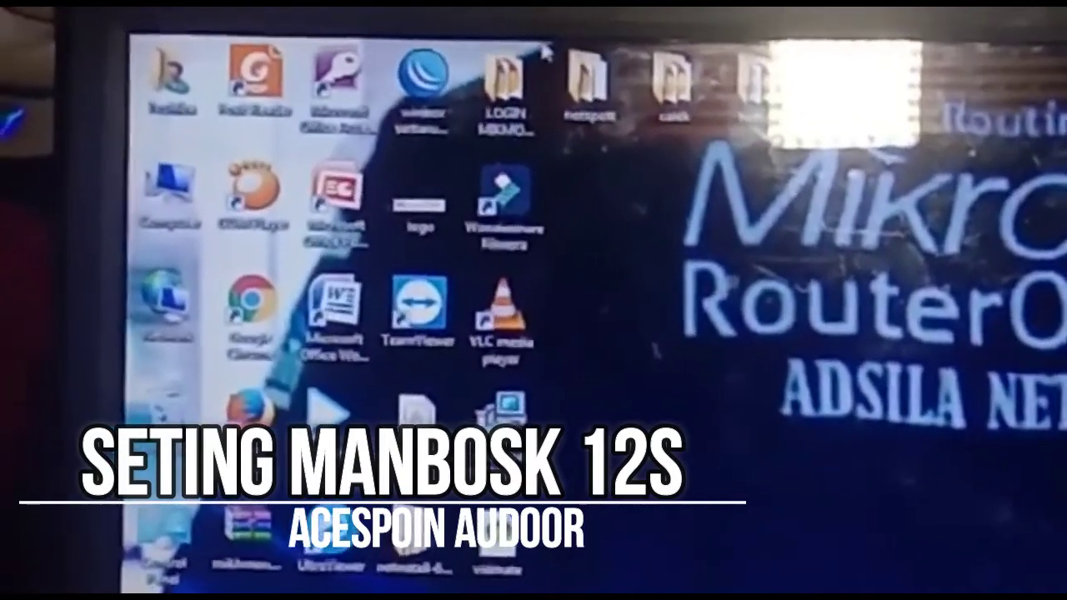
Launch WinBox, refresh the neighbor list and connect to the discovered RB911G-2HPnD router as admin with a blank password.
double_click(406, 71)
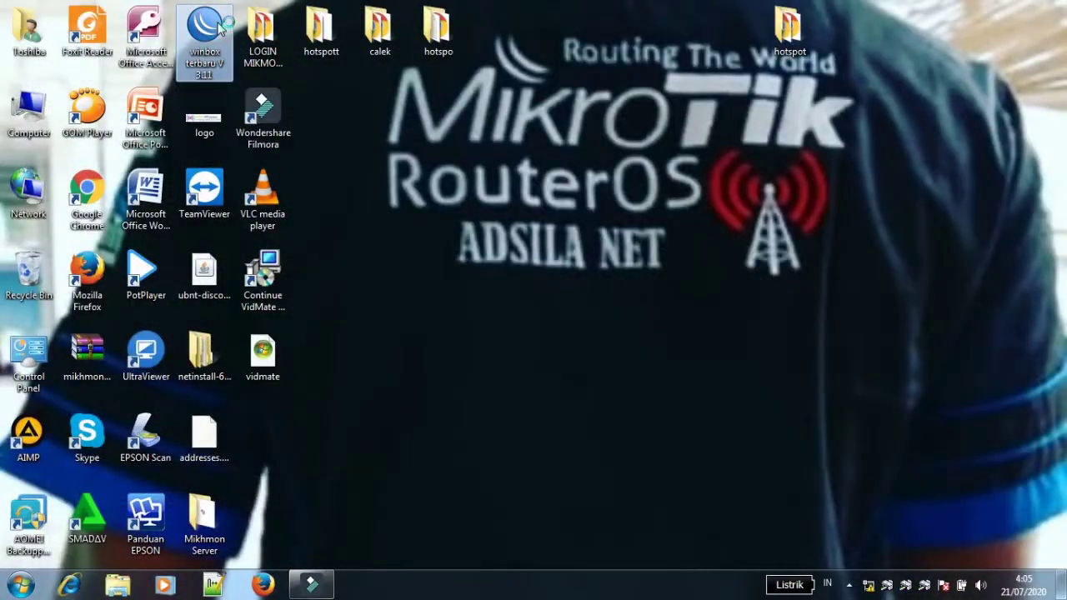
double_click(219, 29)
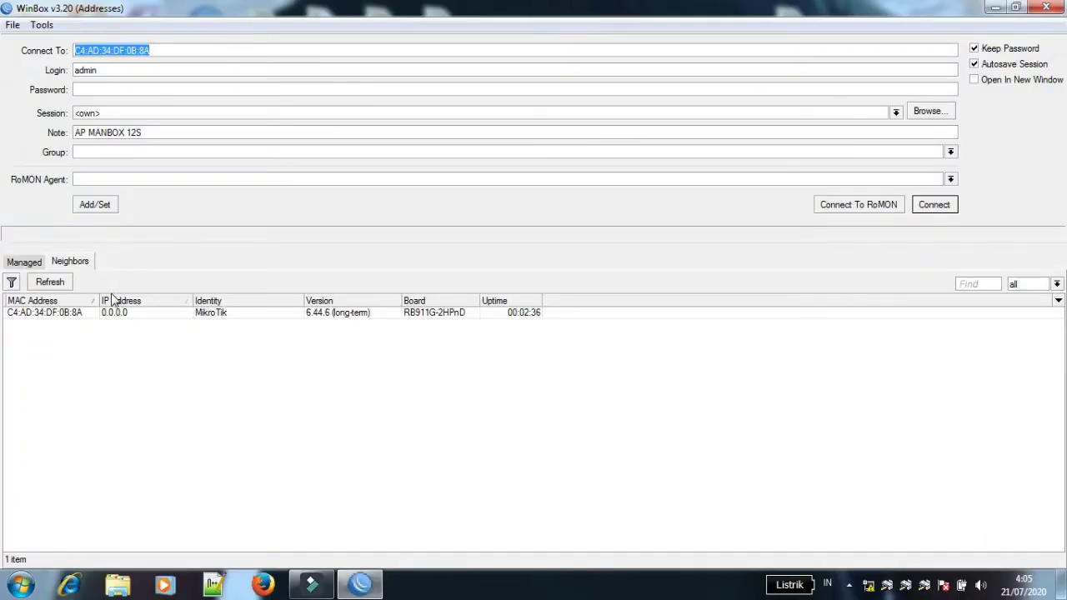
left_click(50, 282)
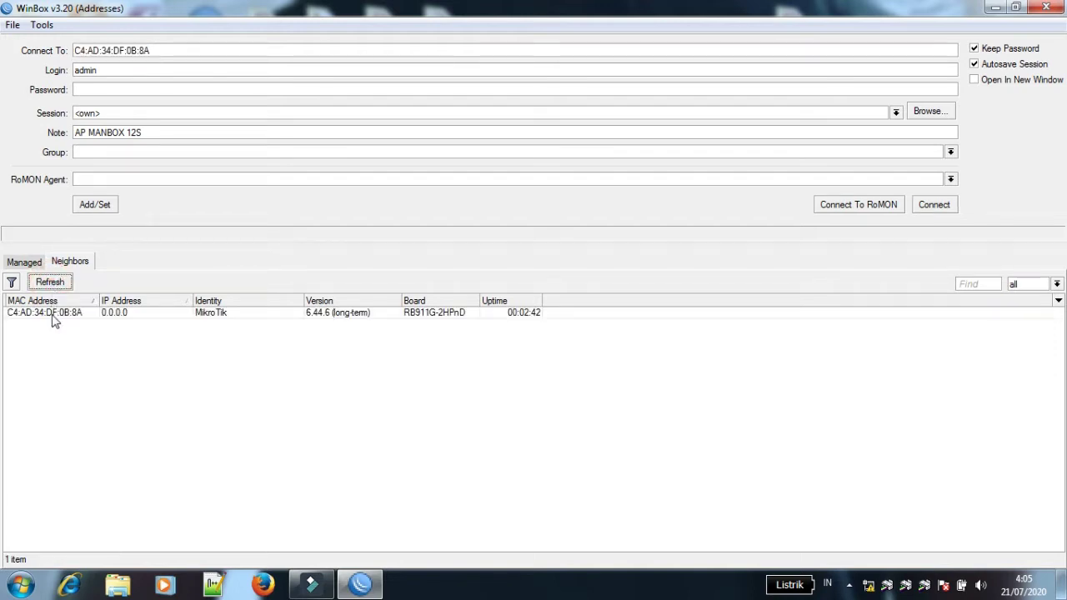
left_click(51, 315)
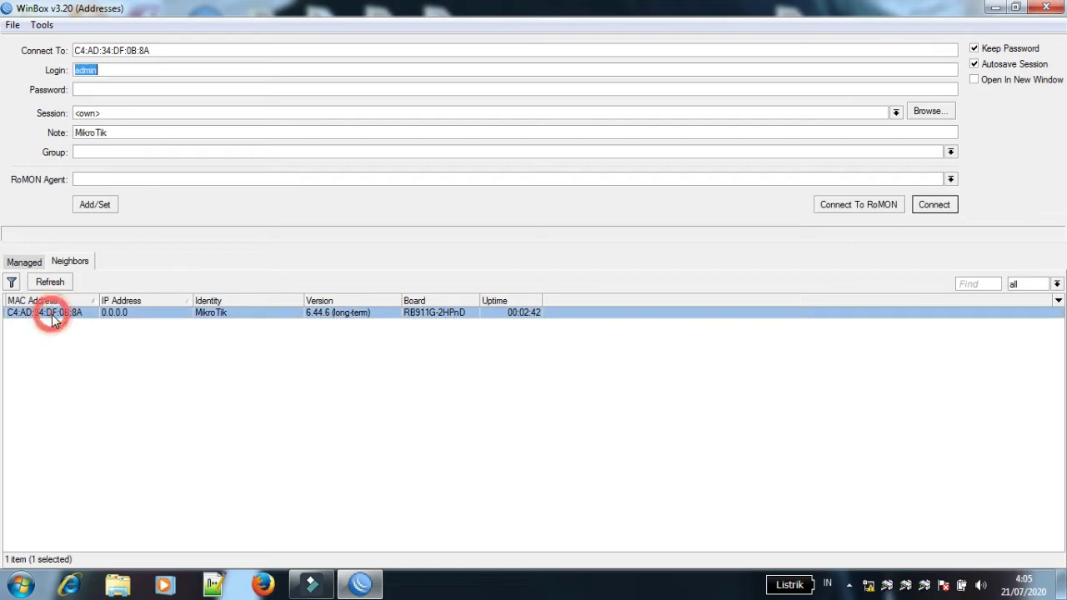
left_click(77, 89)
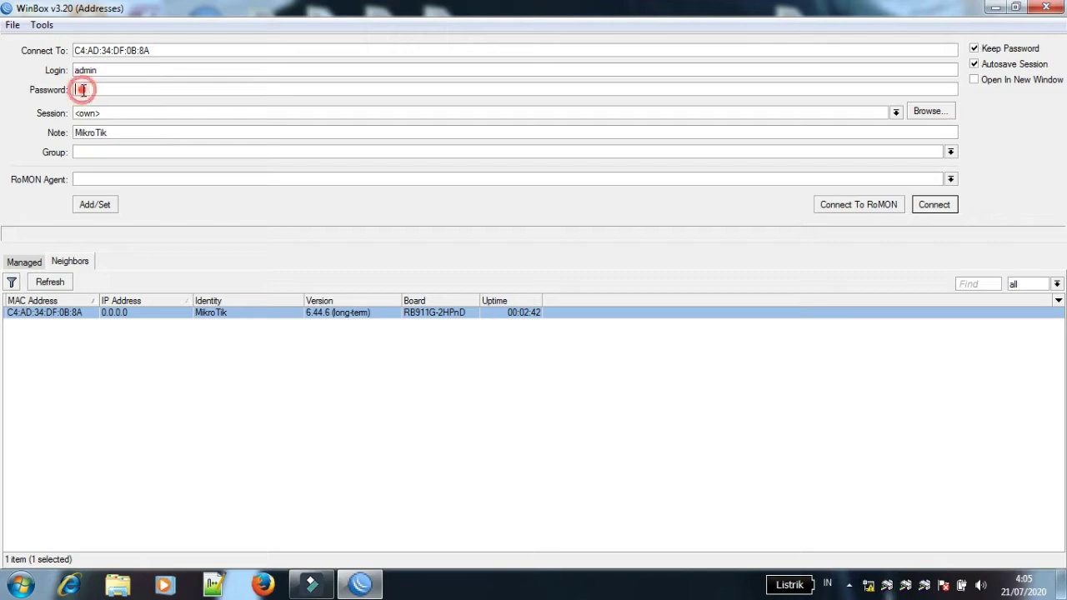
left_click(934, 206)
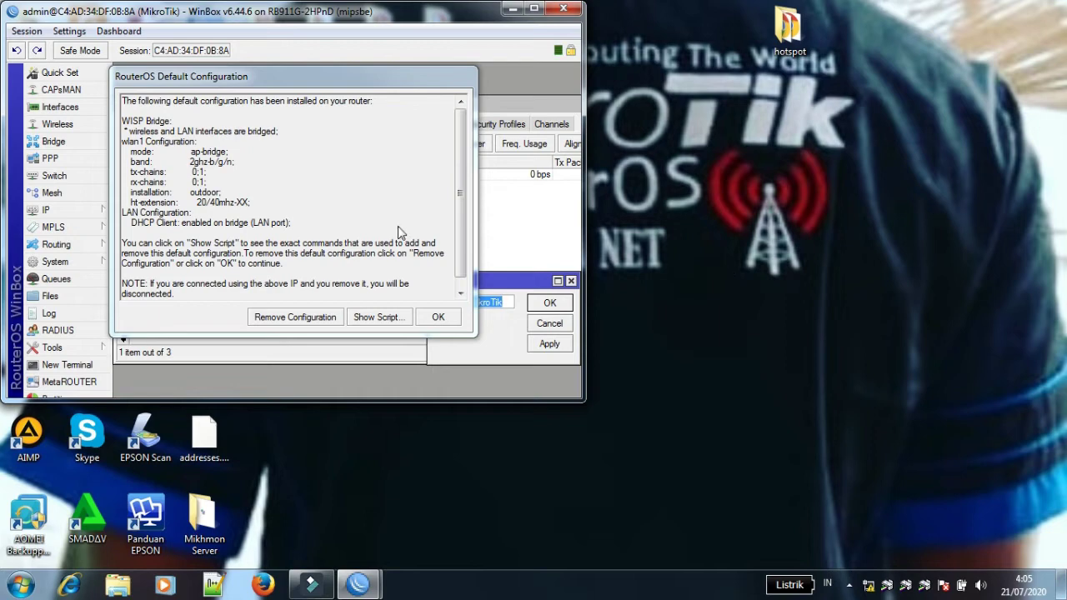
Remove the router's default configuration, dismissing the Identity dialog, and enable the wlan1 wireless interface.
left_click(305, 317)
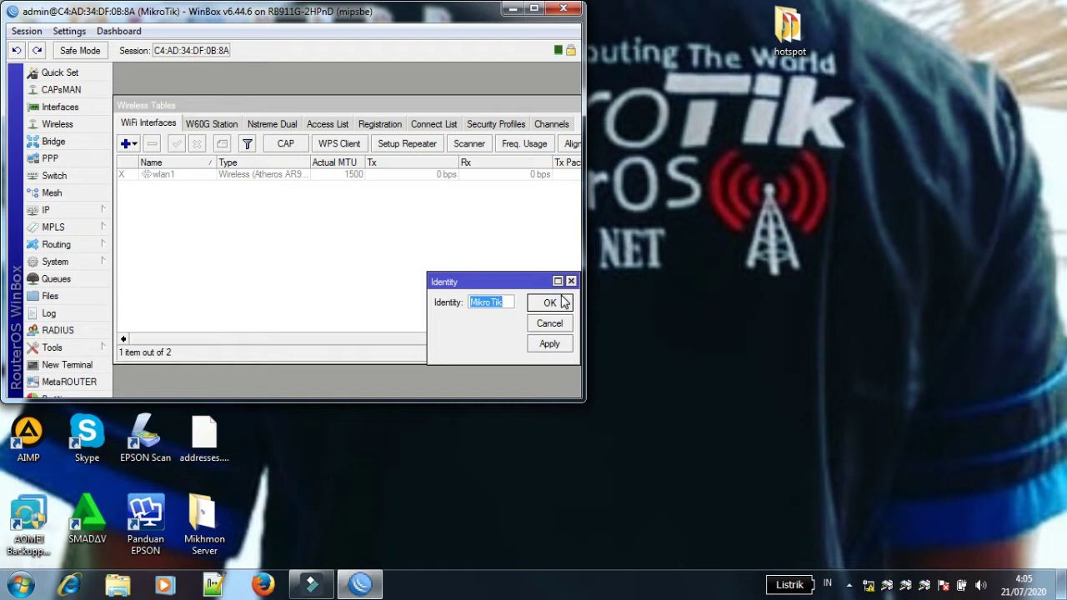
left_click(563, 301)
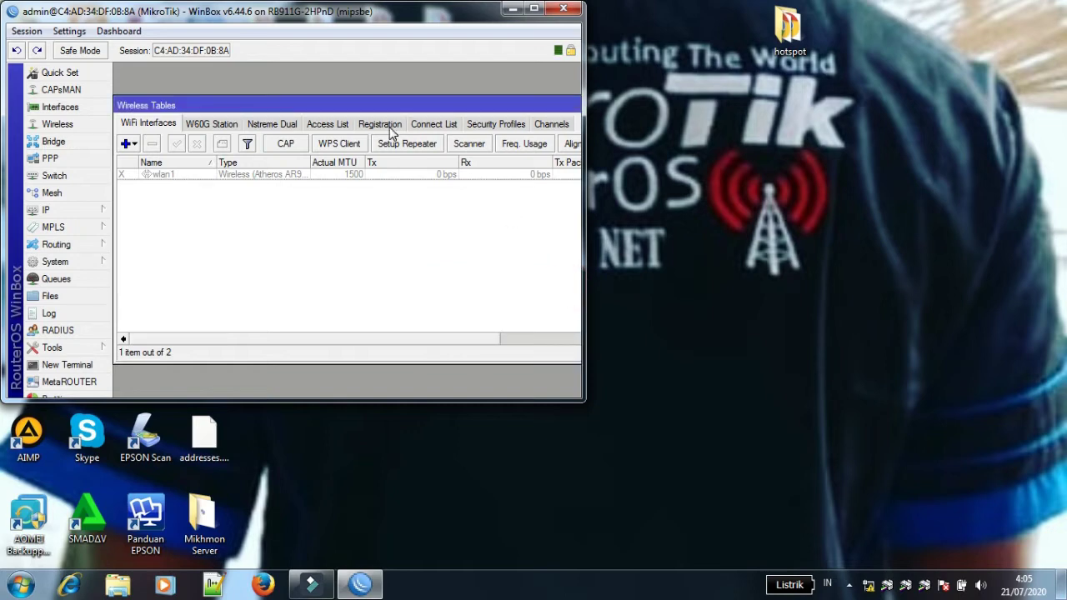
left_click(533, 8)
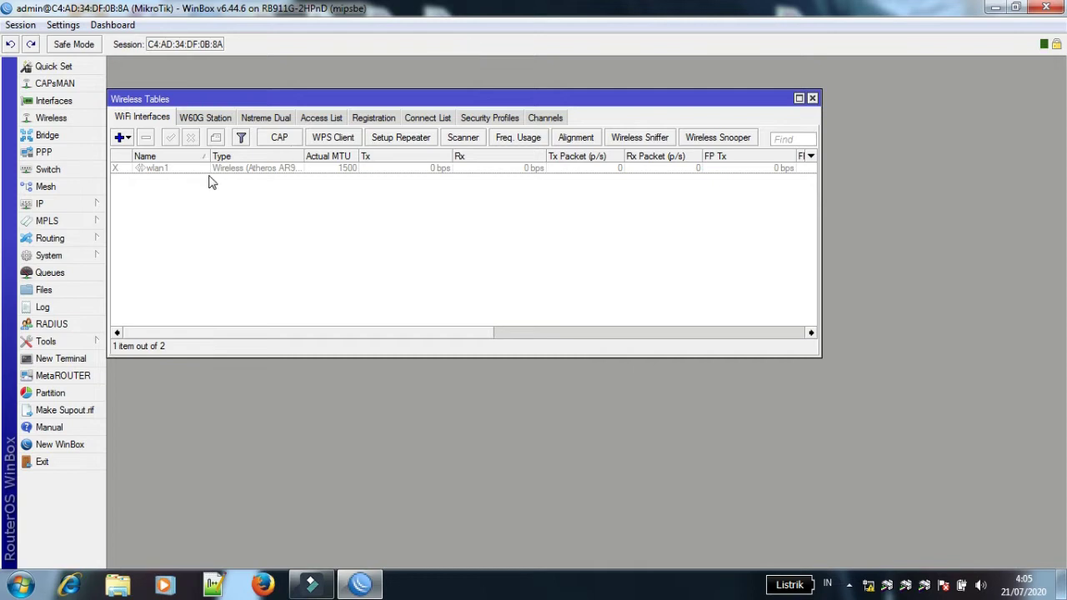
left_click(175, 170)
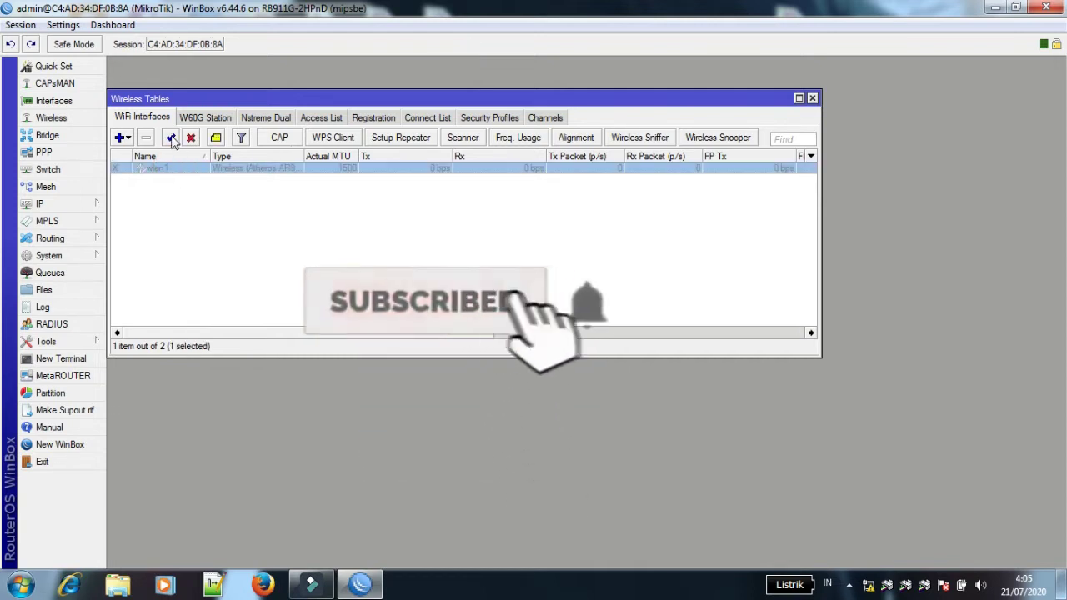
left_click(171, 138)
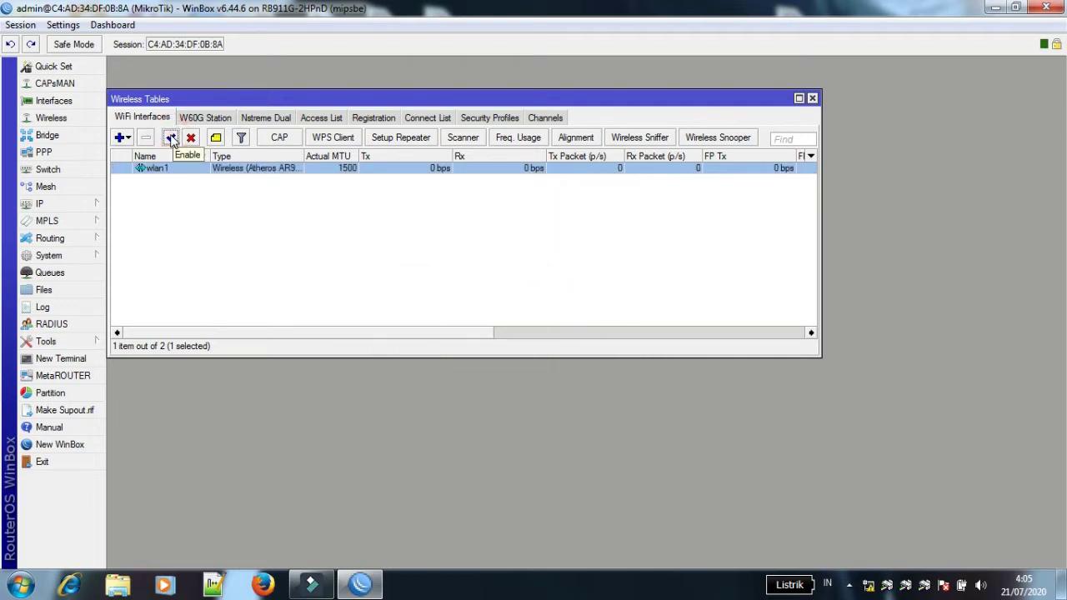
Add the IP address 192.168.211.20/24 to the ether1 interface and close the address list.
left_click(74, 201)
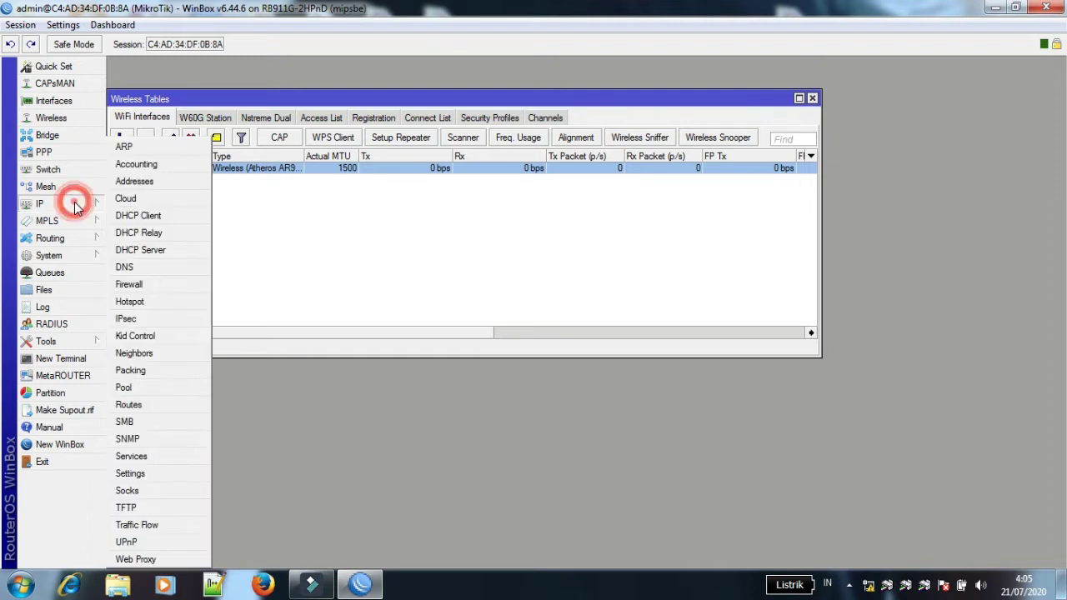
left_click(163, 183)
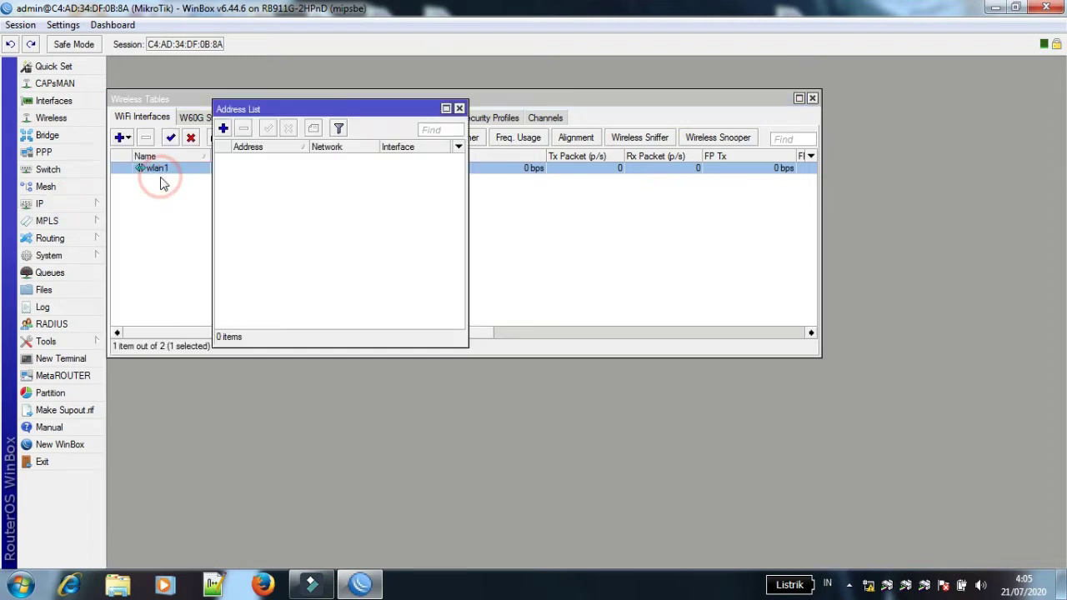
left_click(223, 127)
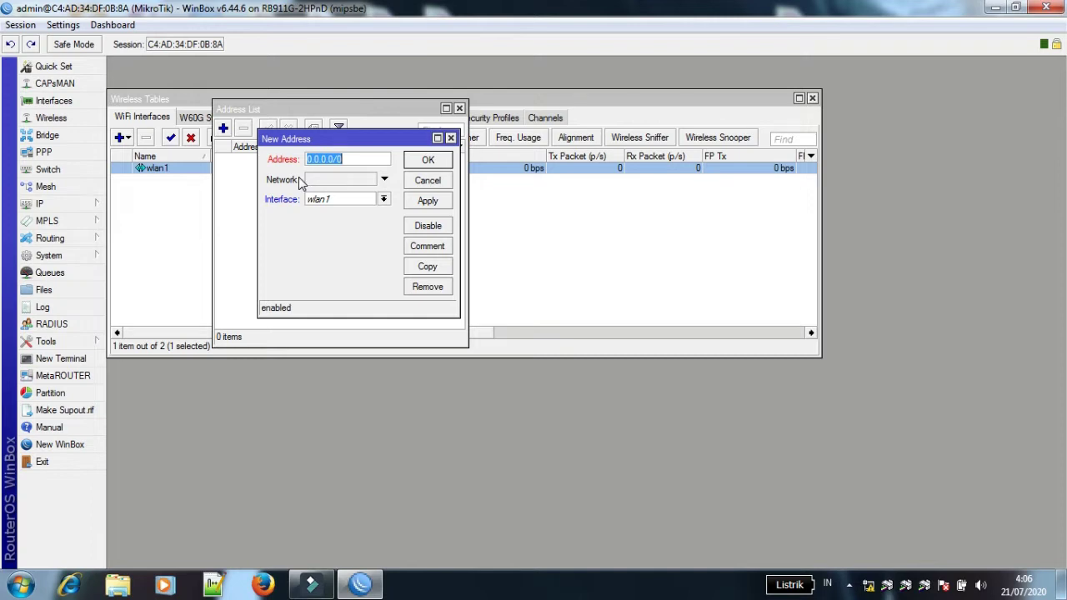
type("192.168.211.20/24")
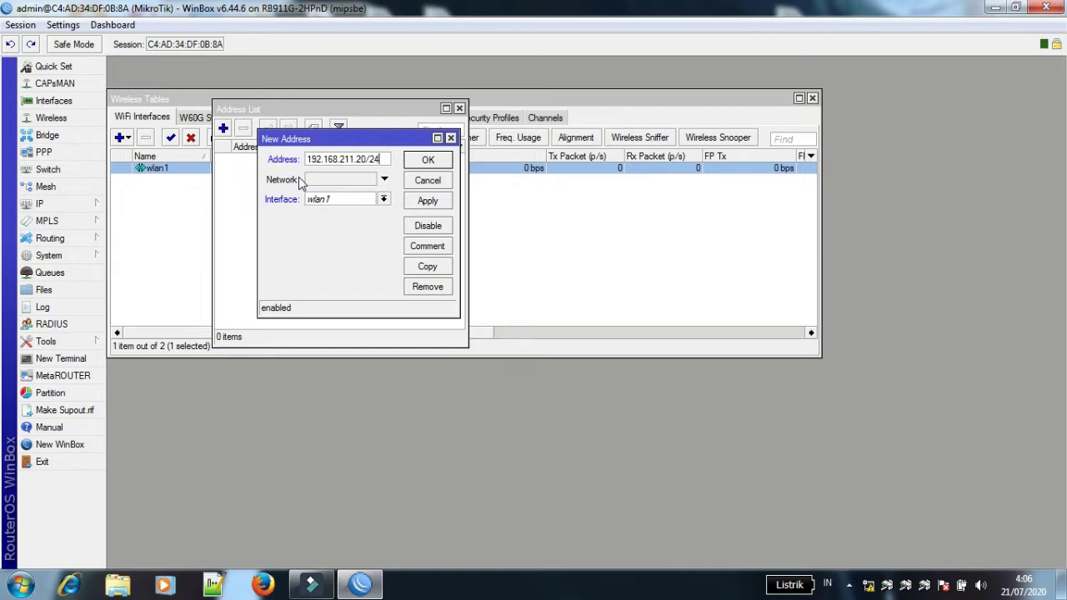
left_click(384, 199)
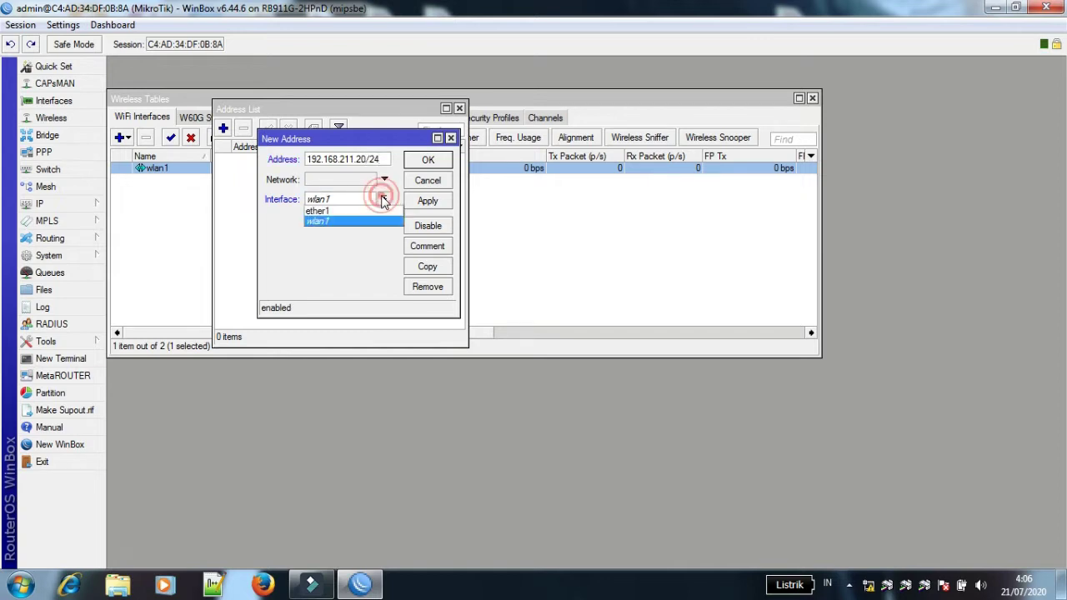
left_click(377, 214)
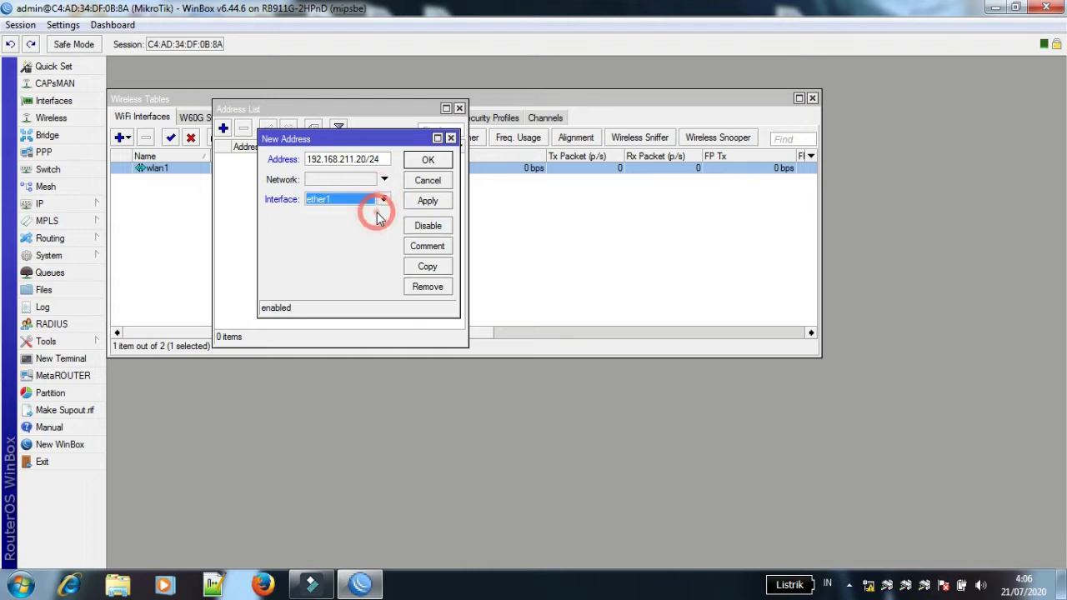
left_click(426, 197)
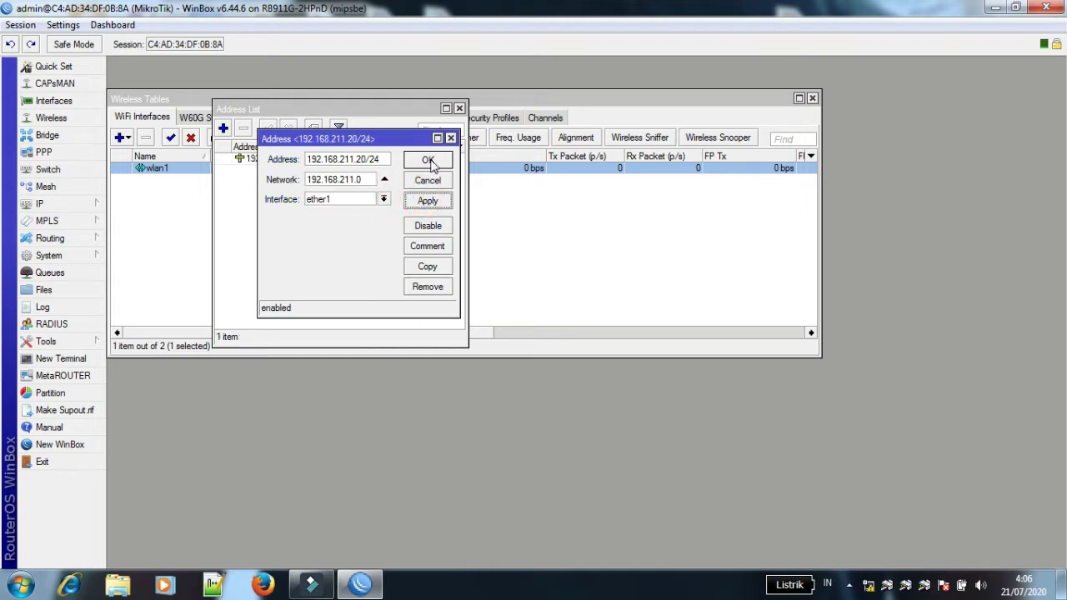
left_click(428, 160)
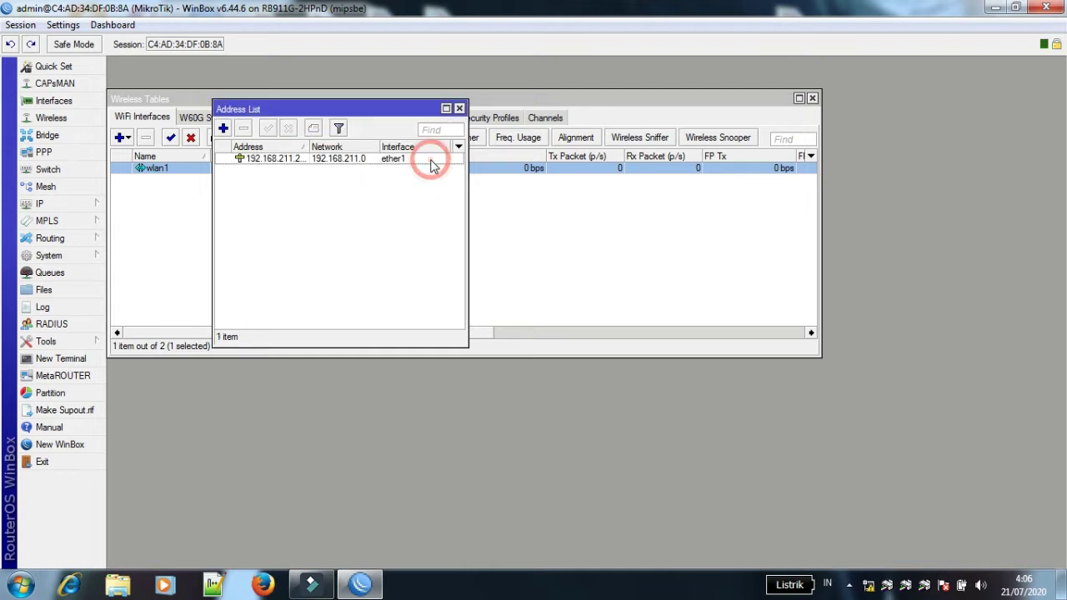
left_click(459, 109)
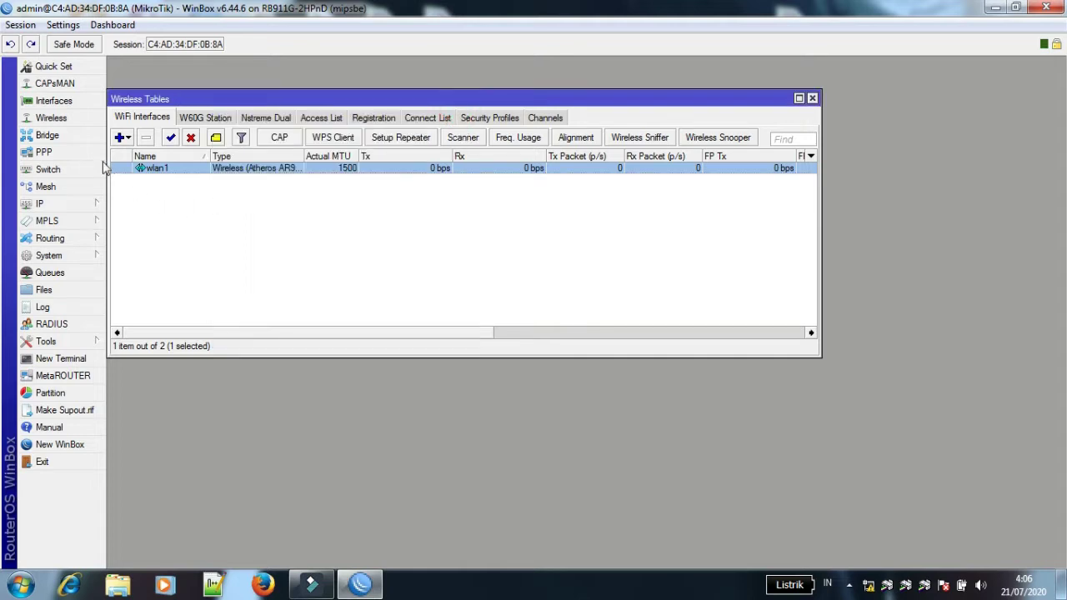
Create a new bridge interface with the default name and settings.
left_click(50, 137)
left_click(125, 135)
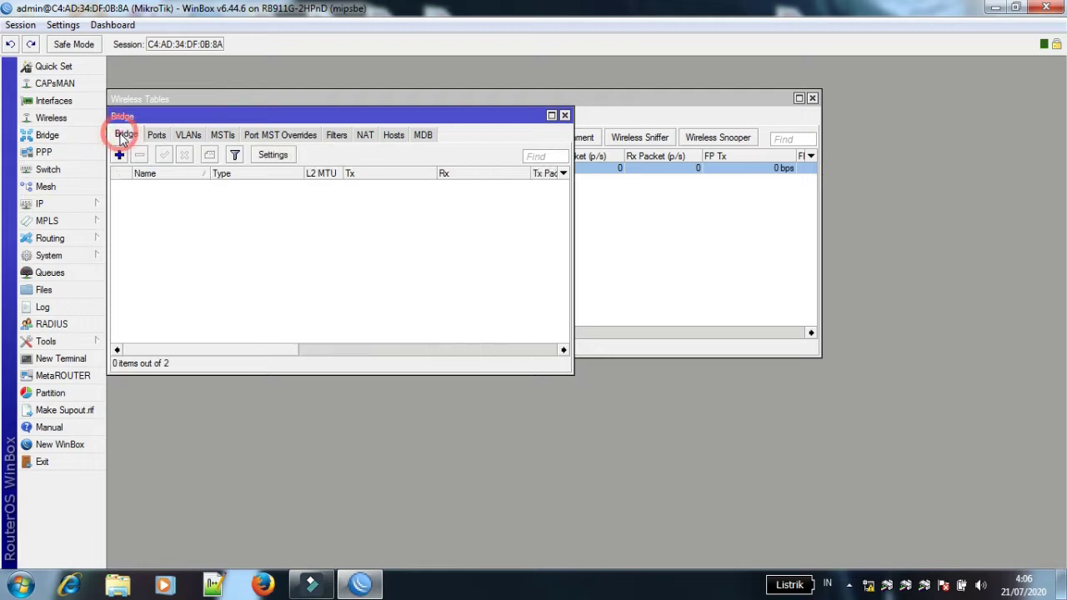
left_click(119, 155)
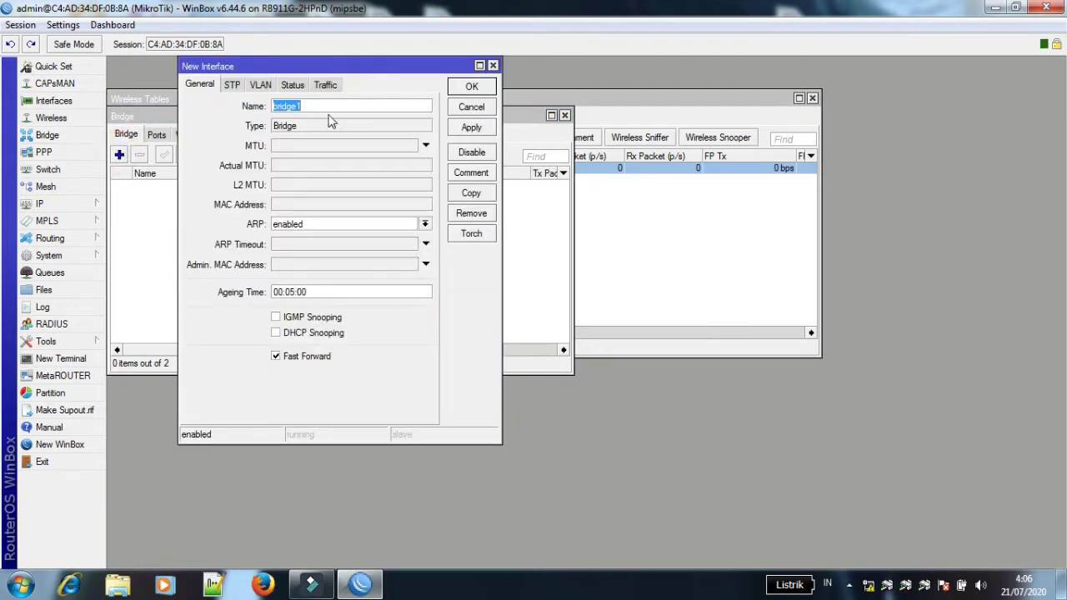
left_click(470, 131)
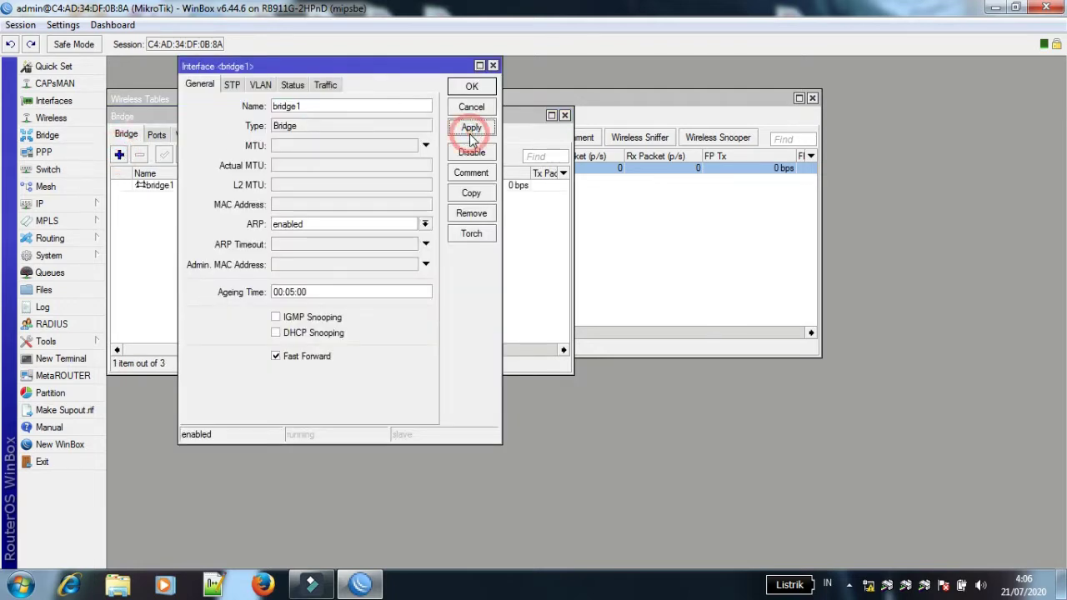
left_click(471, 86)
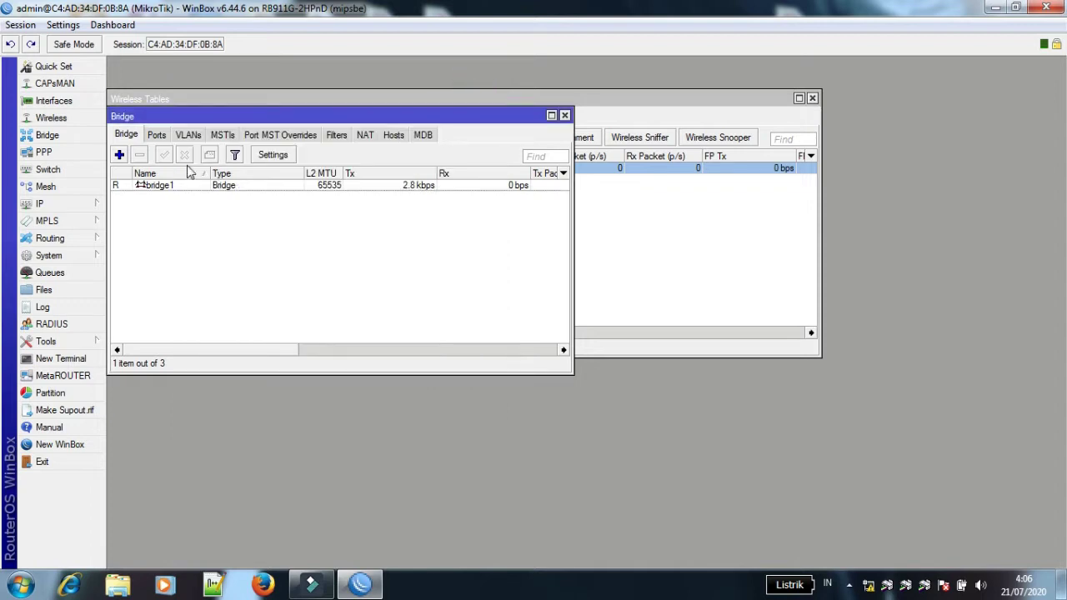
Add the wlan1 interface as a port of bridge1.
left_click(156, 135)
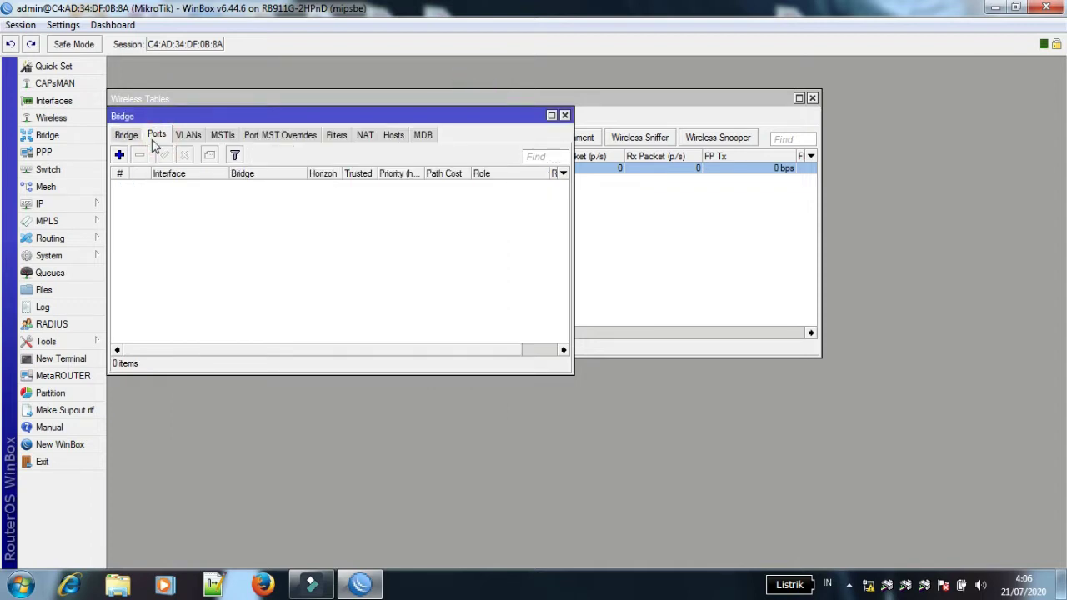
left_click(122, 153)
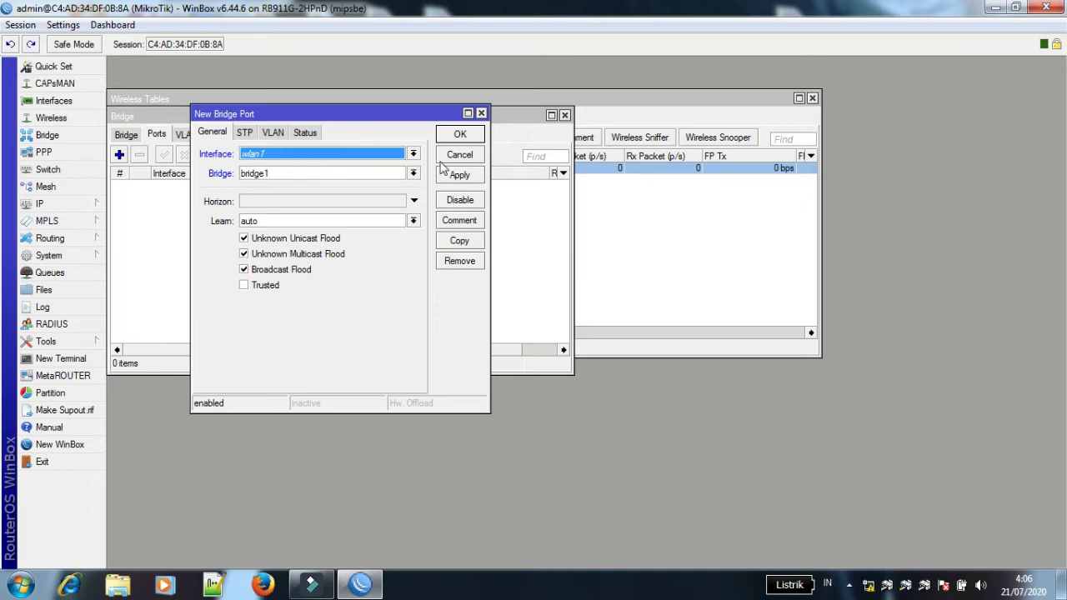
left_click(461, 136)
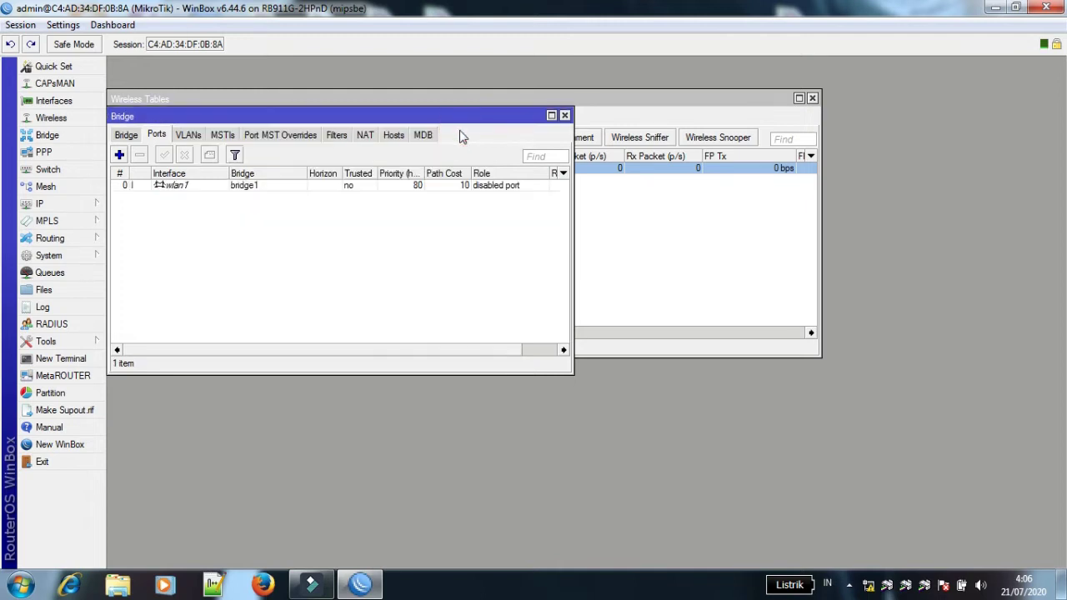
Add ether1 as a port of bridge1, reconnect to the router and close the bridge settings.
left_click(120, 157)
left_click(413, 155)
left_click(393, 186)
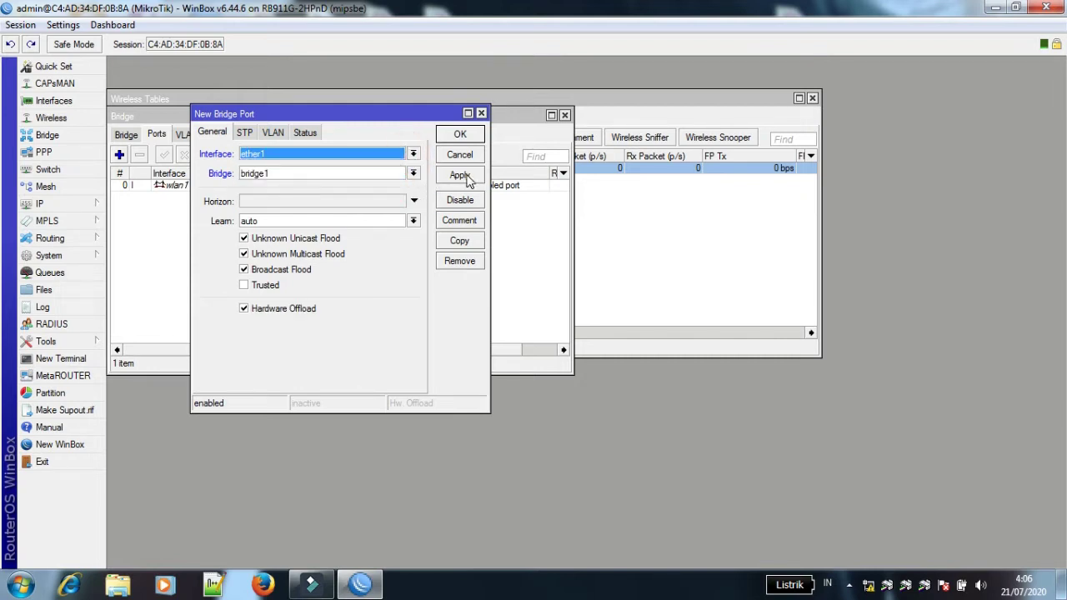
left_click(464, 135)
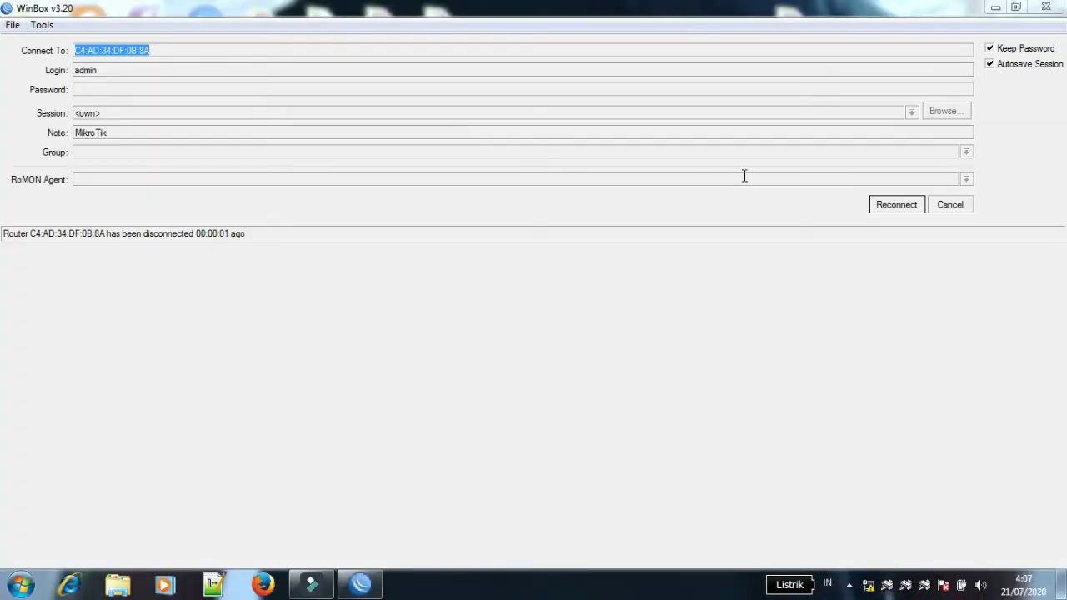
left_click(897, 205)
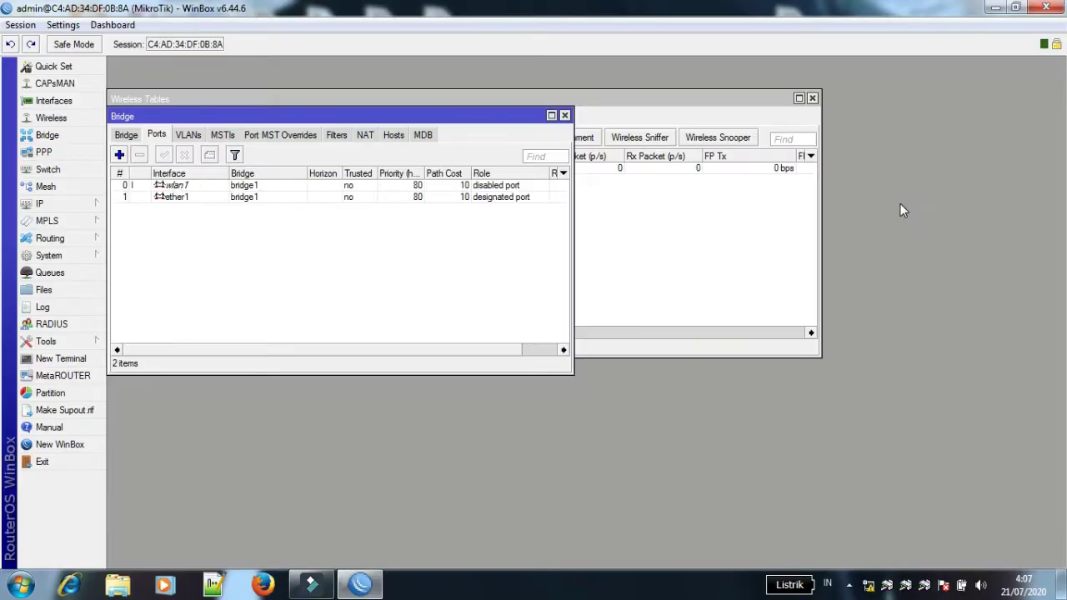
left_click(564, 116)
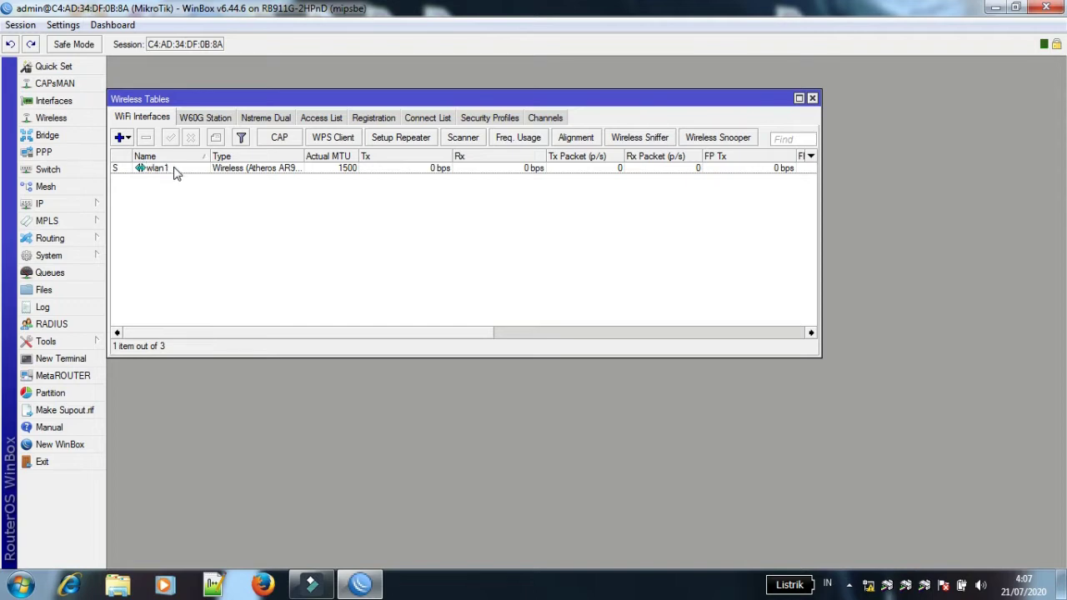
Set the wireless mode of the wlan1 interface to ap bridge.
double_click(174, 169)
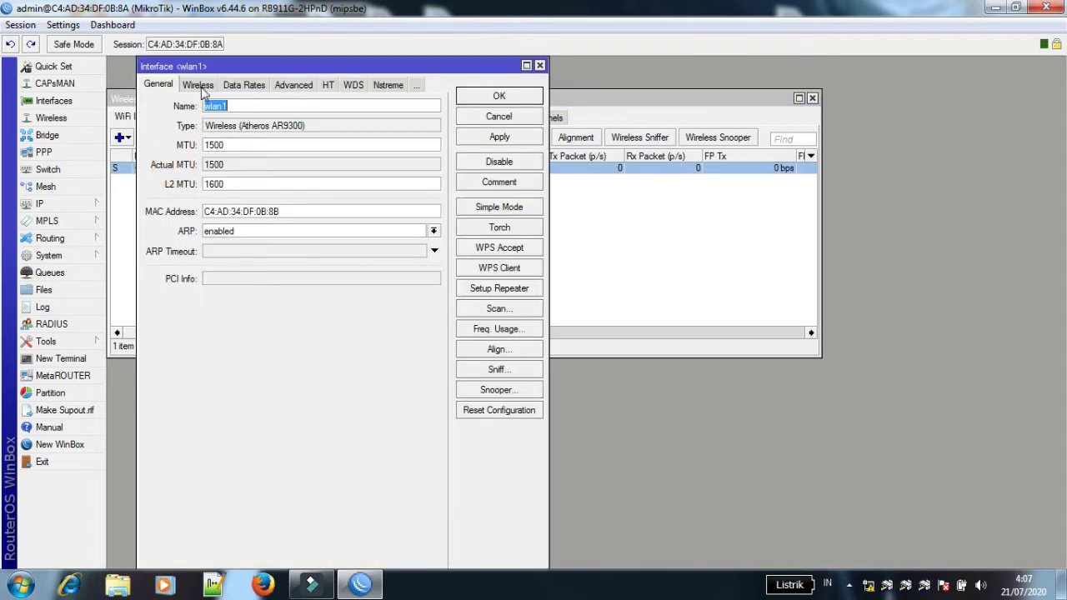
left_click(200, 87)
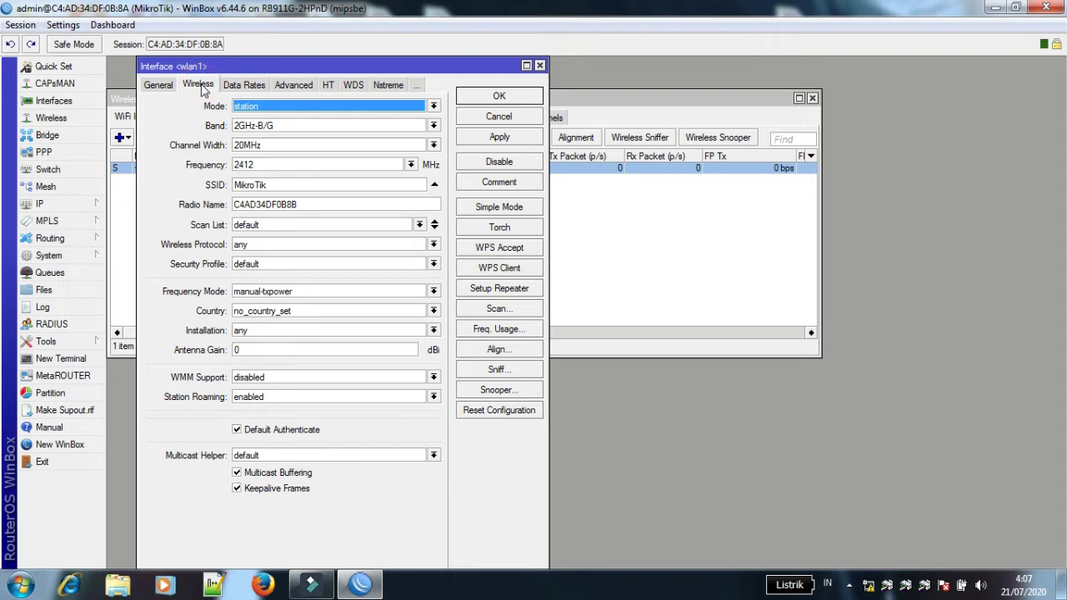
left_click(433, 107)
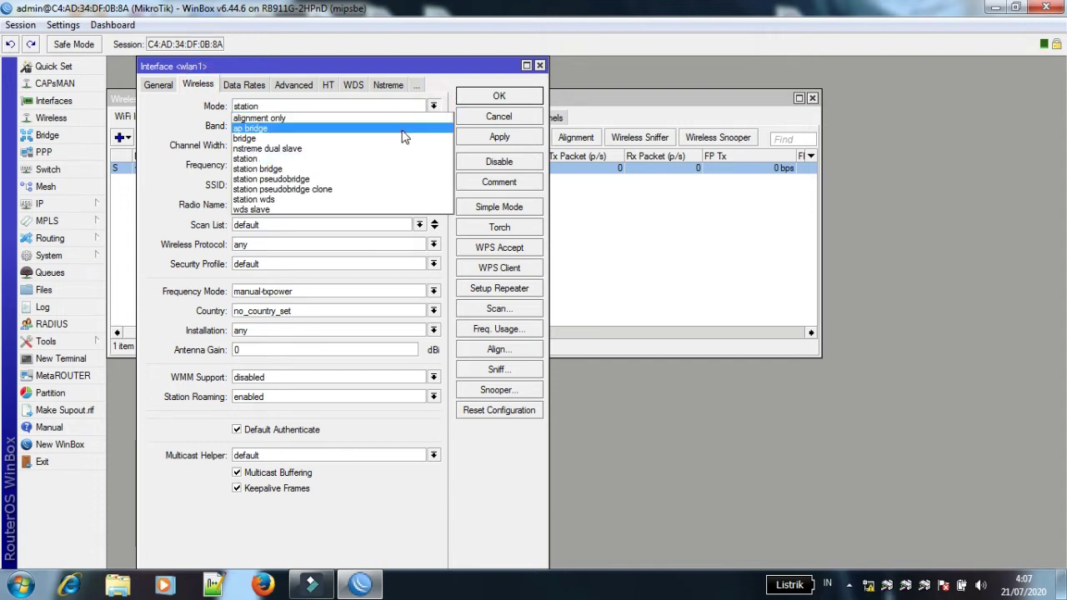
left_click(402, 129)
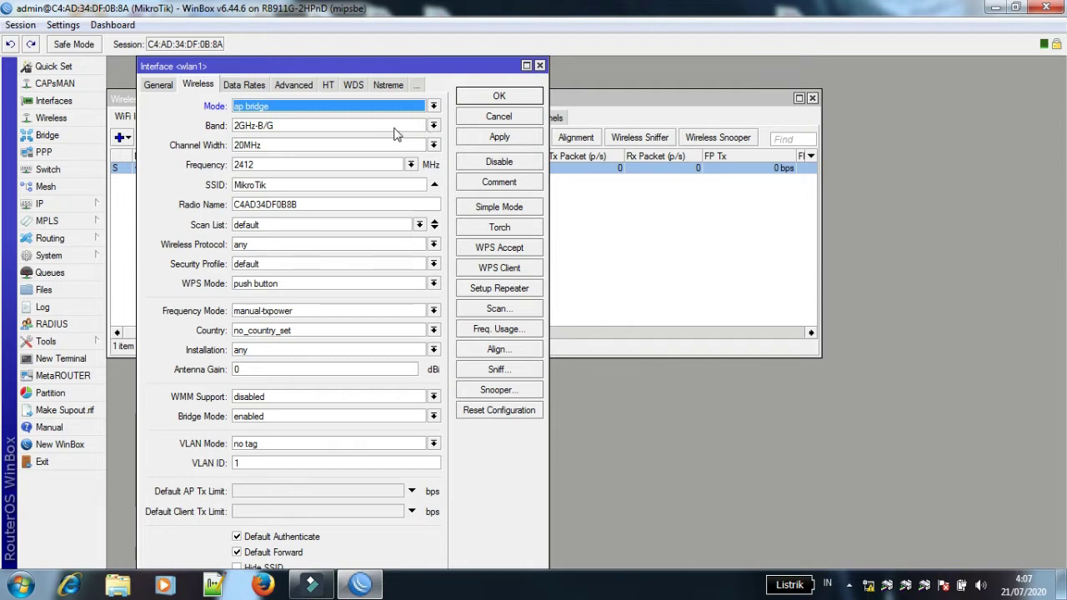
Keep the wlan1 channel width at 20MHz and set its frequency to 2447 MHz.
left_click(434, 145)
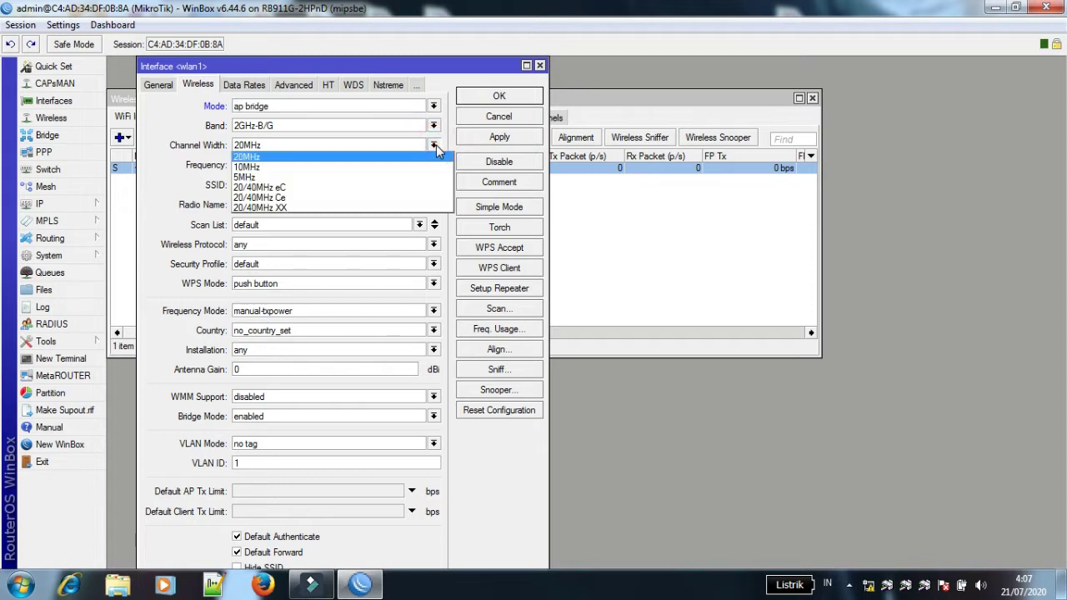
left_click(434, 145)
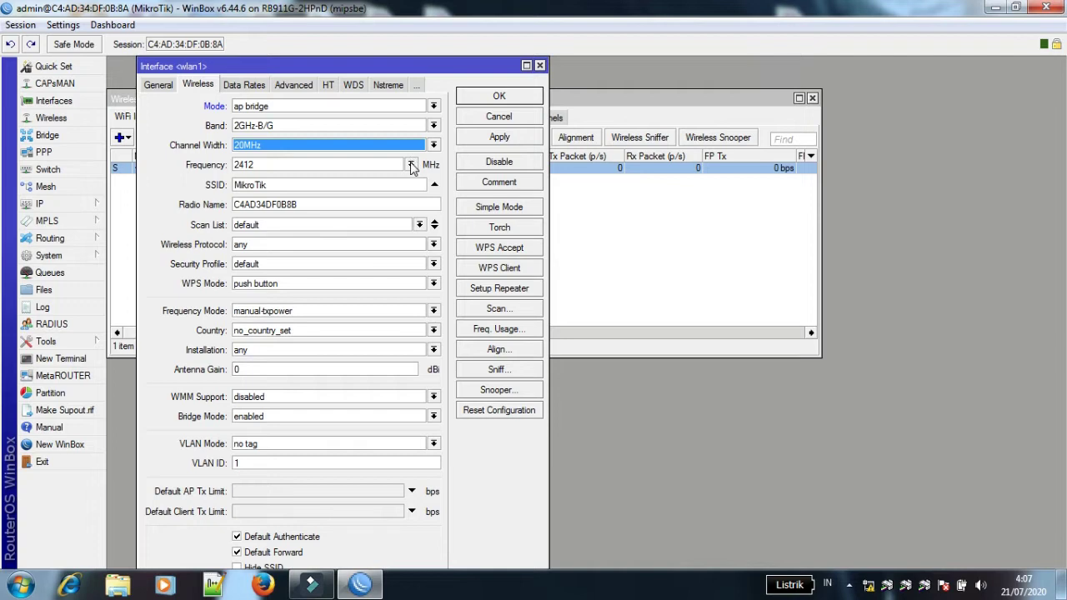
left_click(410, 164)
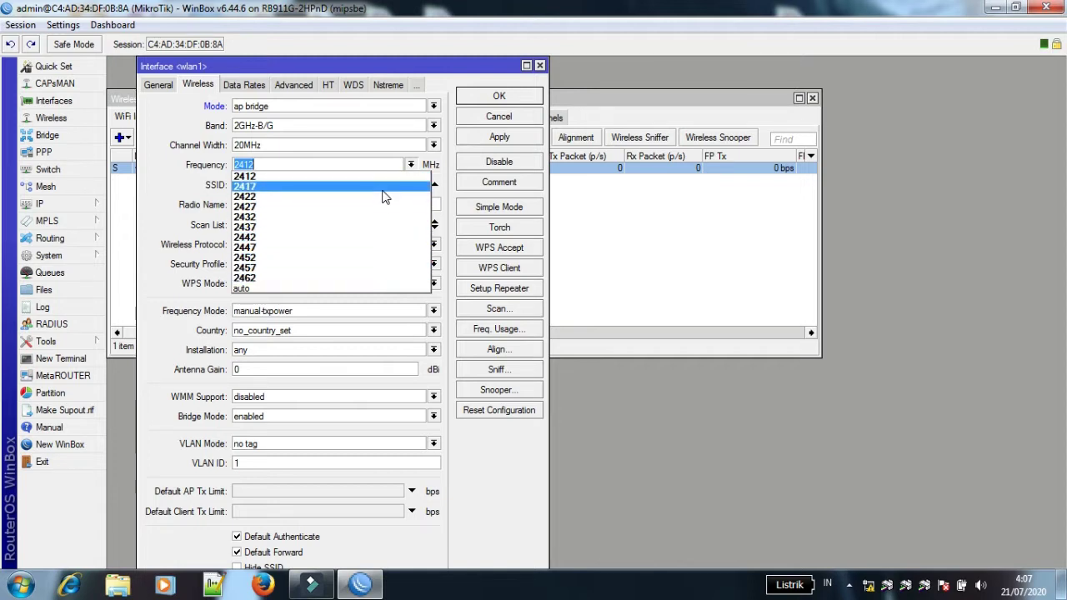
left_click(369, 249)
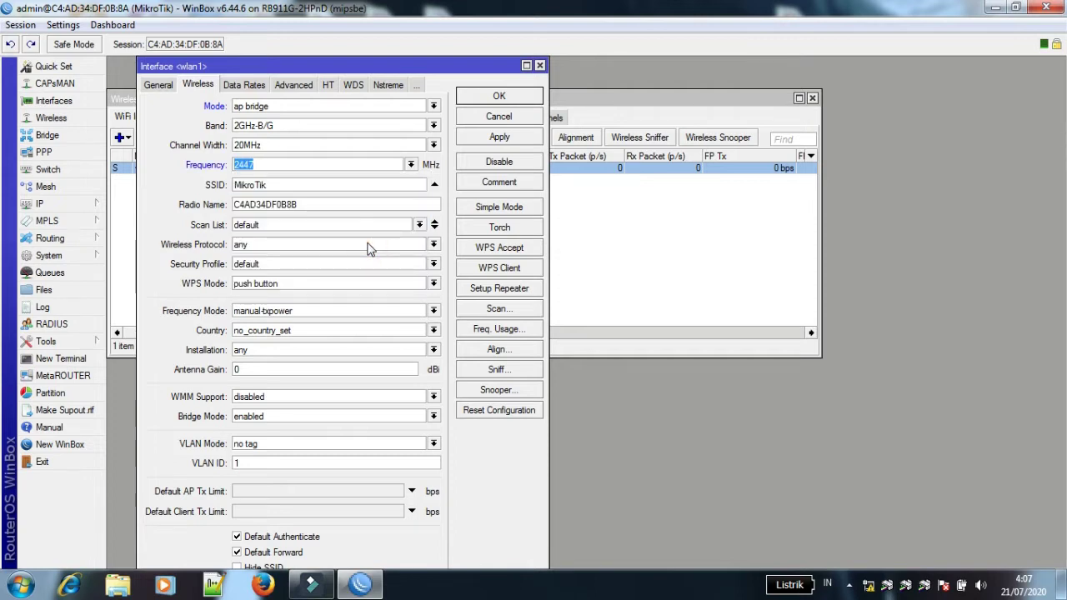
Replace the SSID of the wlan1 interface with SEKTORAL VOCER.
left_click(411, 186)
key("BackSpace")
key("BackSpace")
key("BackSpace")
key("BackSpace")
key("BackSpace")
key("BackSpace")
key("BackSpace")
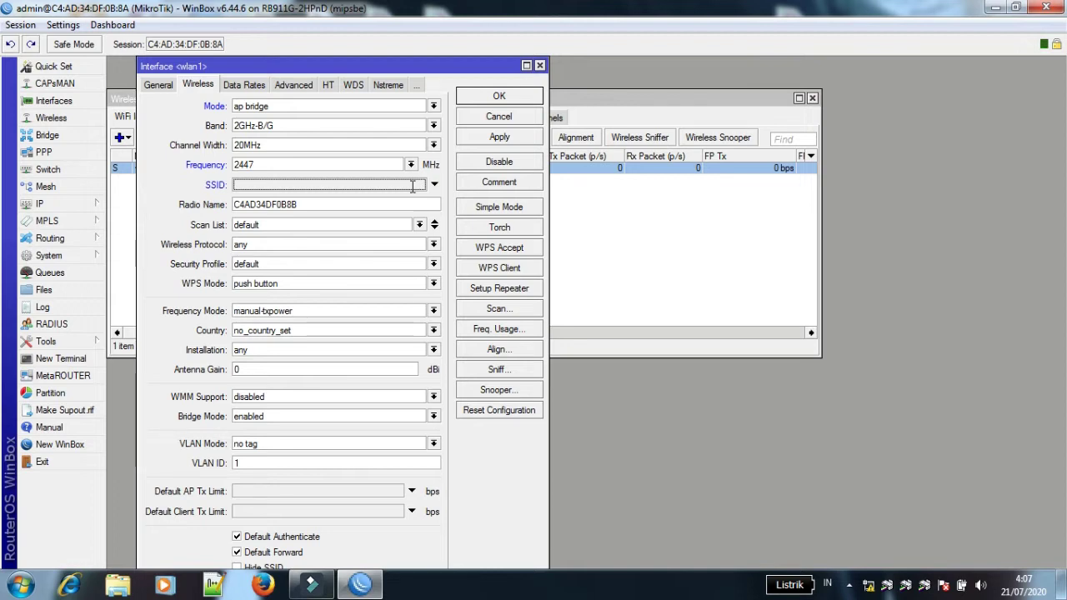
type("SEKY")
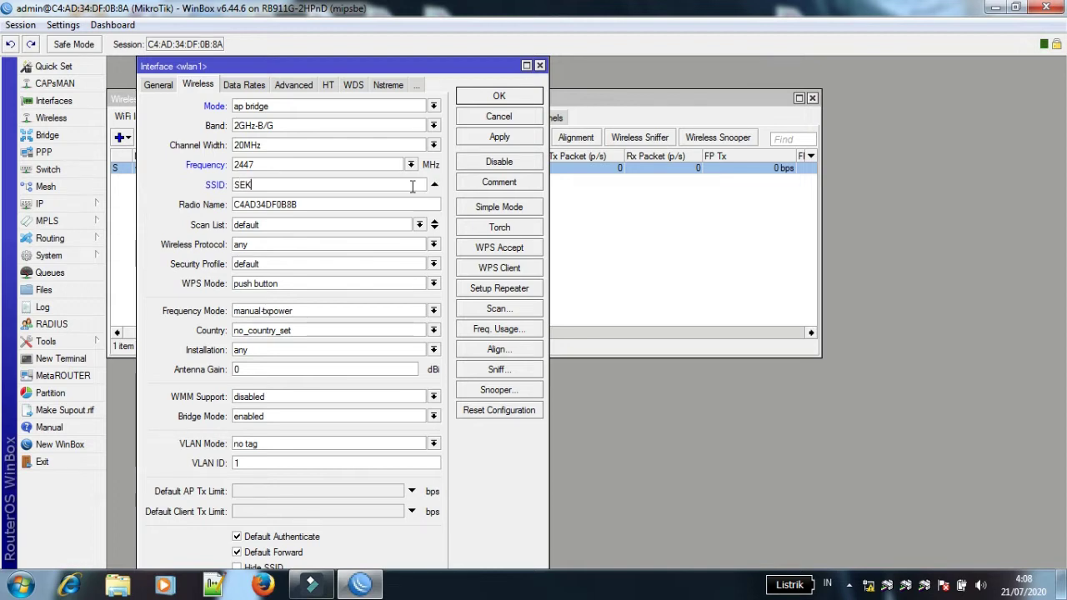
key("BackSpace")
key("BackSpace")
type("TORAL VOCER")
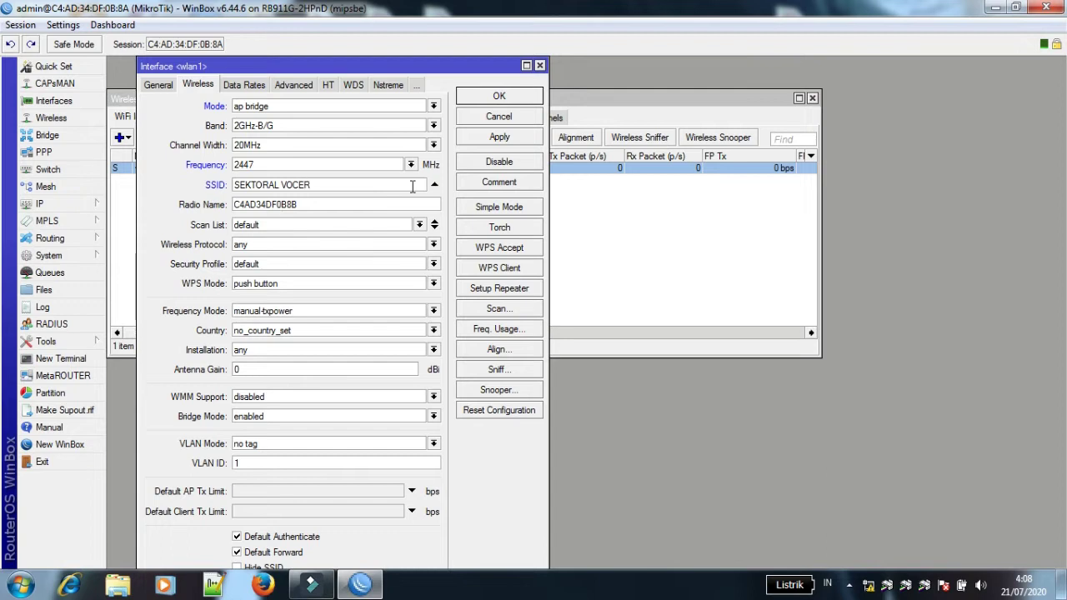
Replace the radio name of the wlan1 interface with AP VOCERAN.
left_click(391, 204)
key("BackSpace")
key("BackSpace")
key("BackSpace")
key("BackSpace")
key("BackSpace")
key("BackSpace")
key("BackSpace")
key("BackSpace")
key("BackSpace")
key("BackSpace")
key("BackSpace")
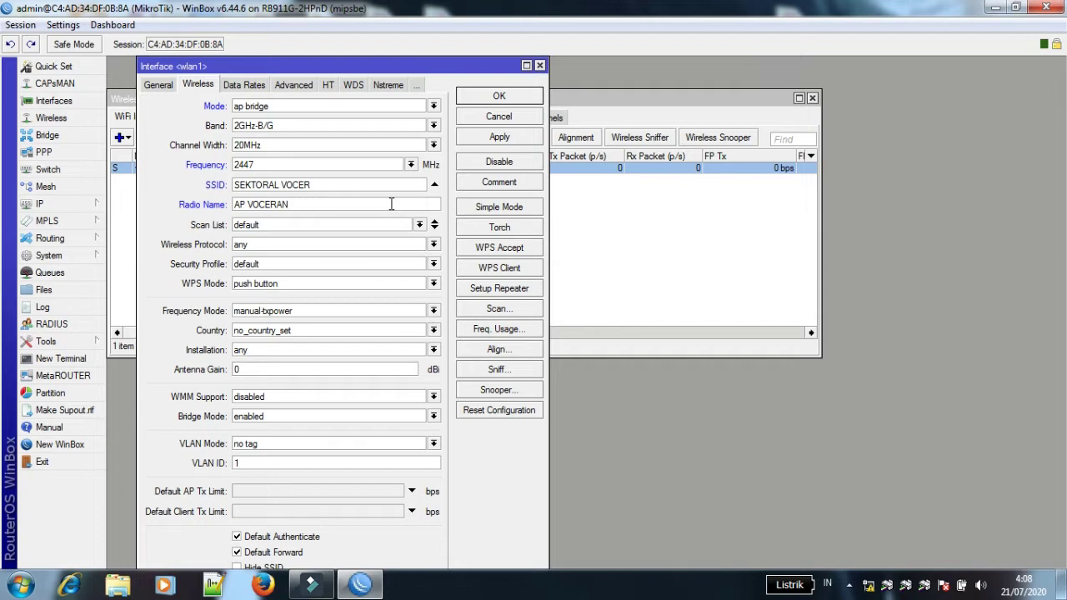
Keep the wireless protocol as any, set the antenna gain to 27 dBi and apply the wlan1 changes.
left_click(351, 249)
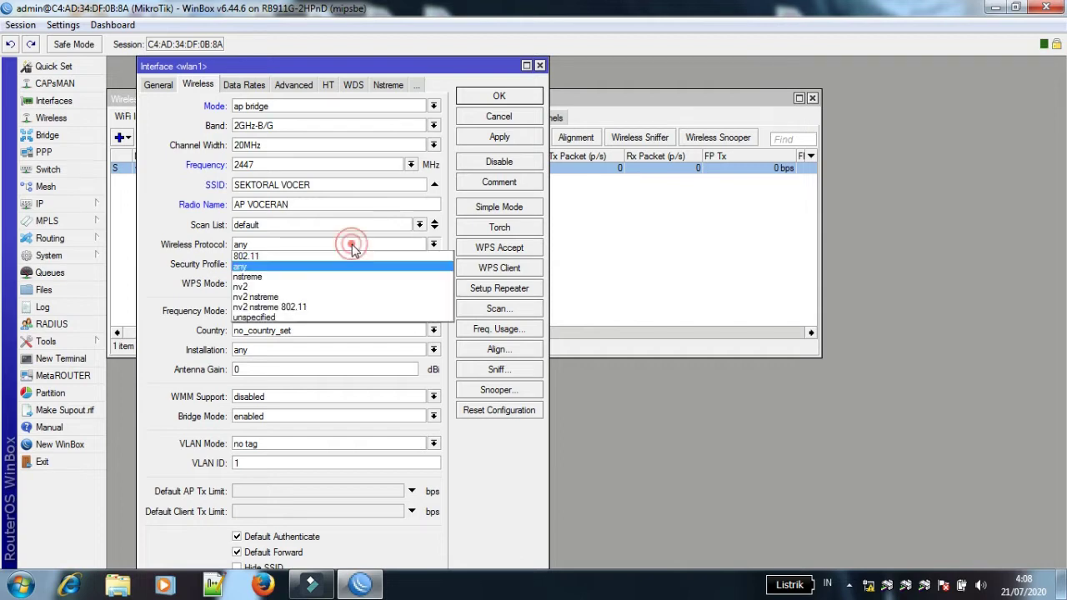
left_click(355, 246)
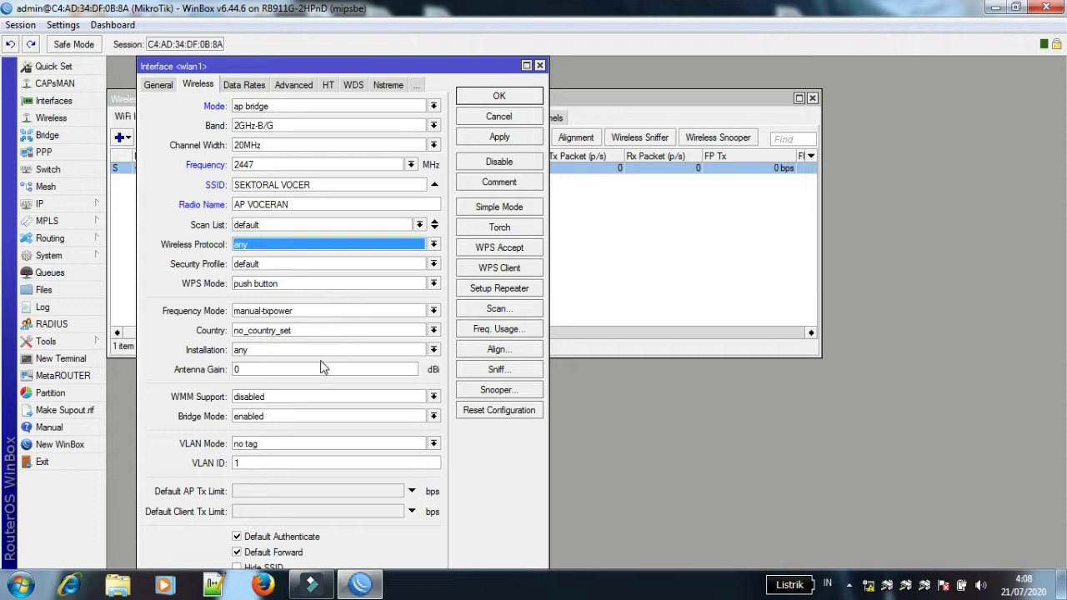
left_click(319, 369)
key("BackSpace")
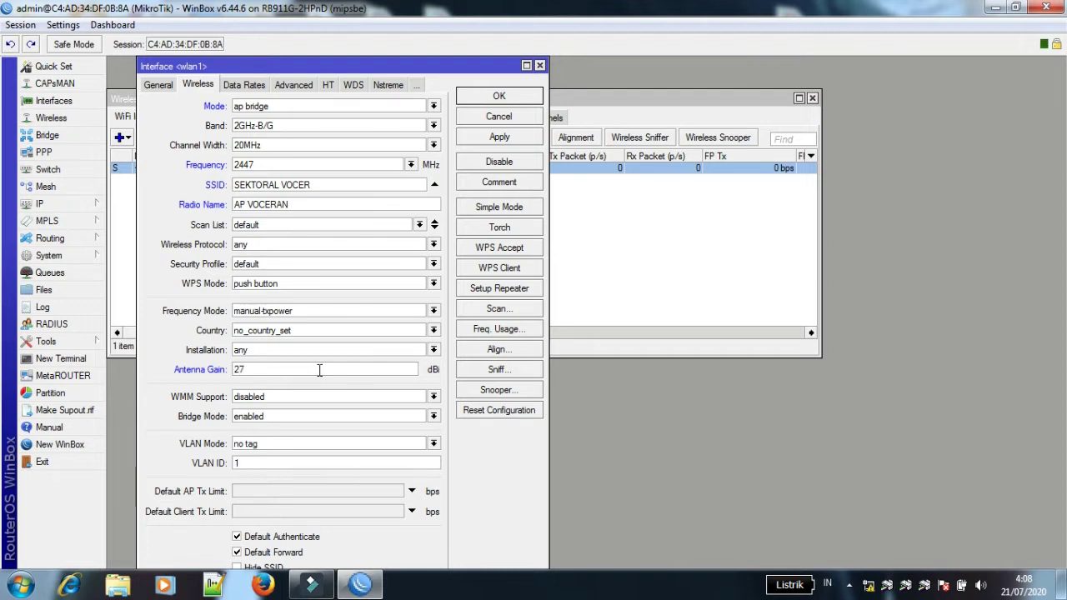
left_click(510, 141)
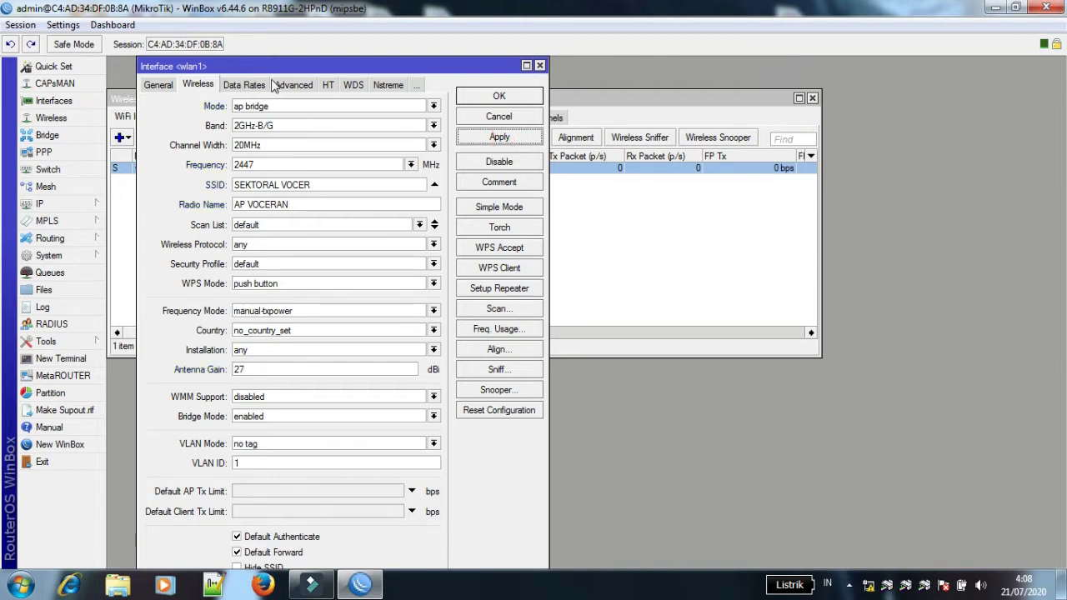
Set the wlan1 Tx power mode to all rates fixed, edit the Tx power value and save the interface settings.
left_click(416, 85)
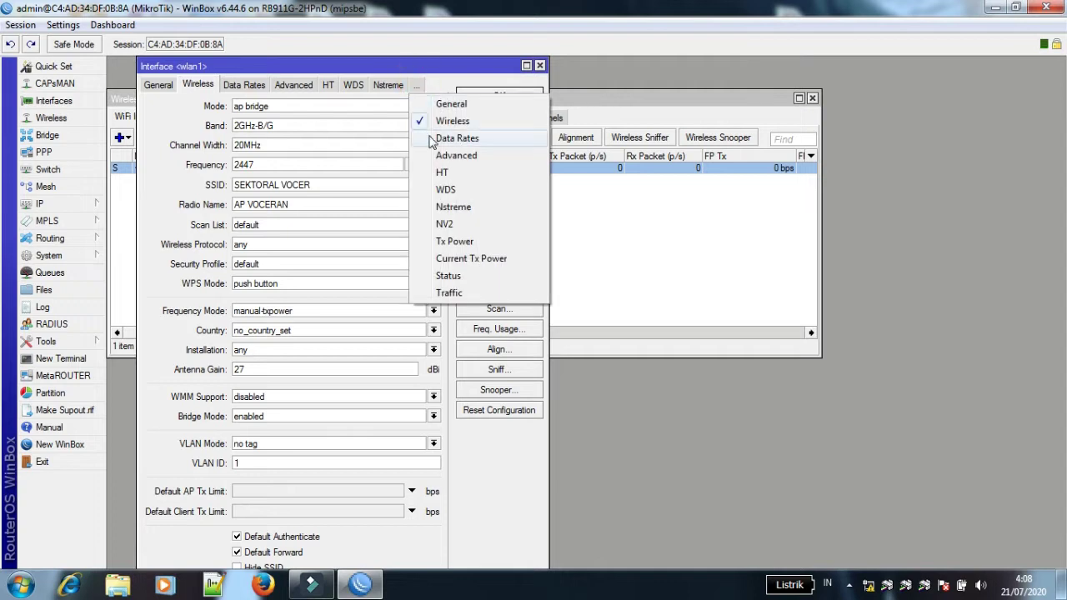
left_click(454, 242)
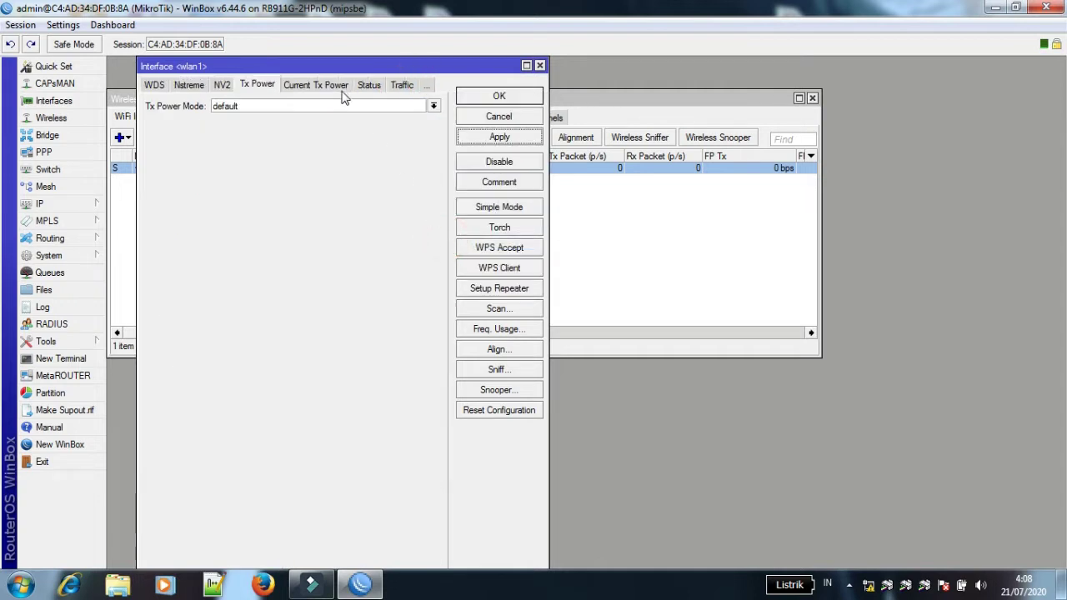
left_click(430, 113)
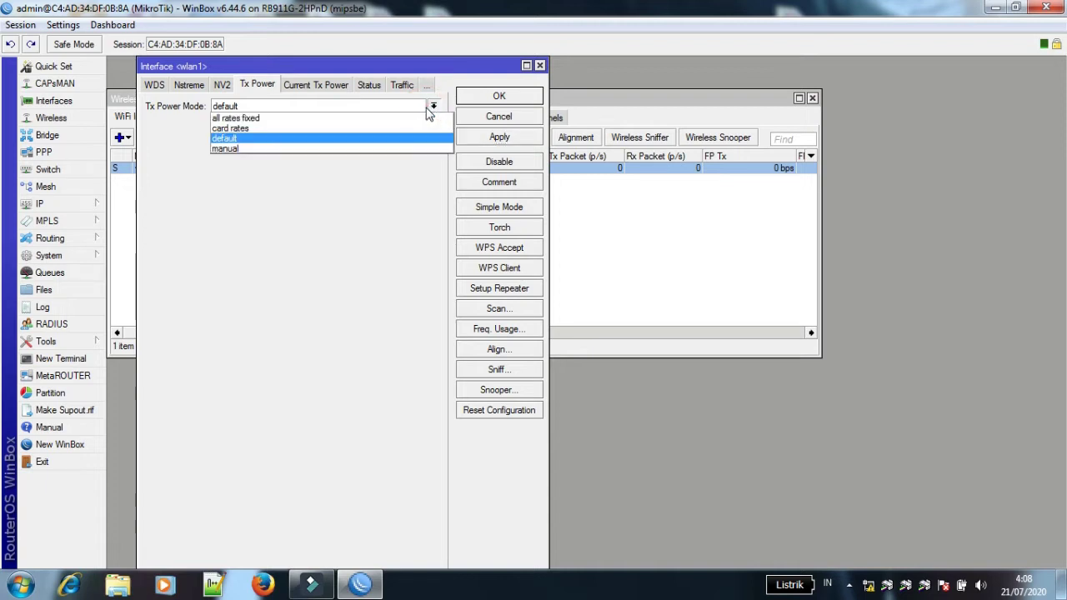
left_click(375, 120)
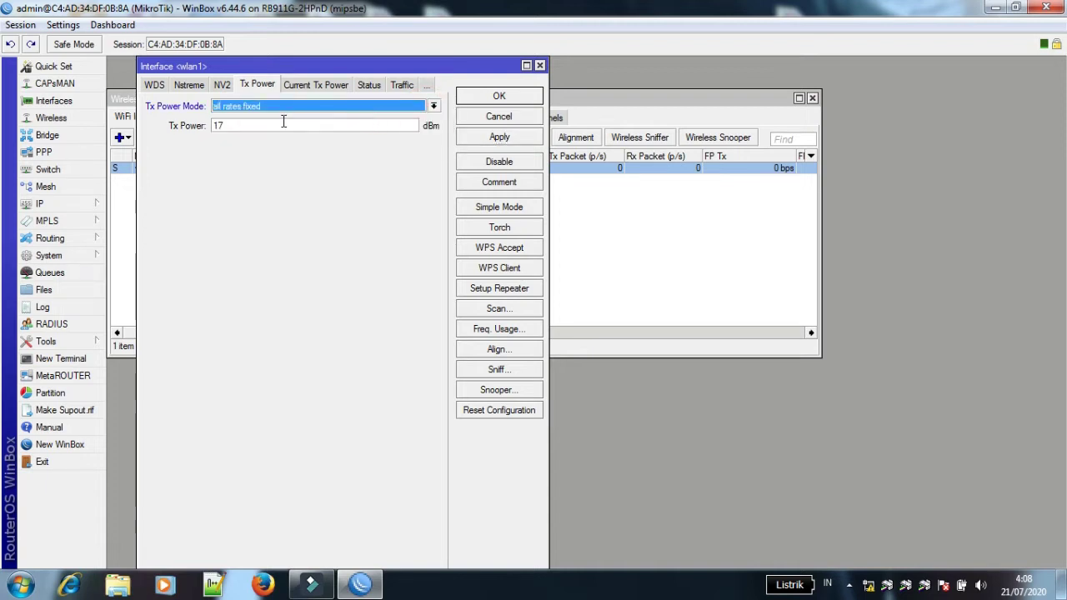
left_click(217, 125)
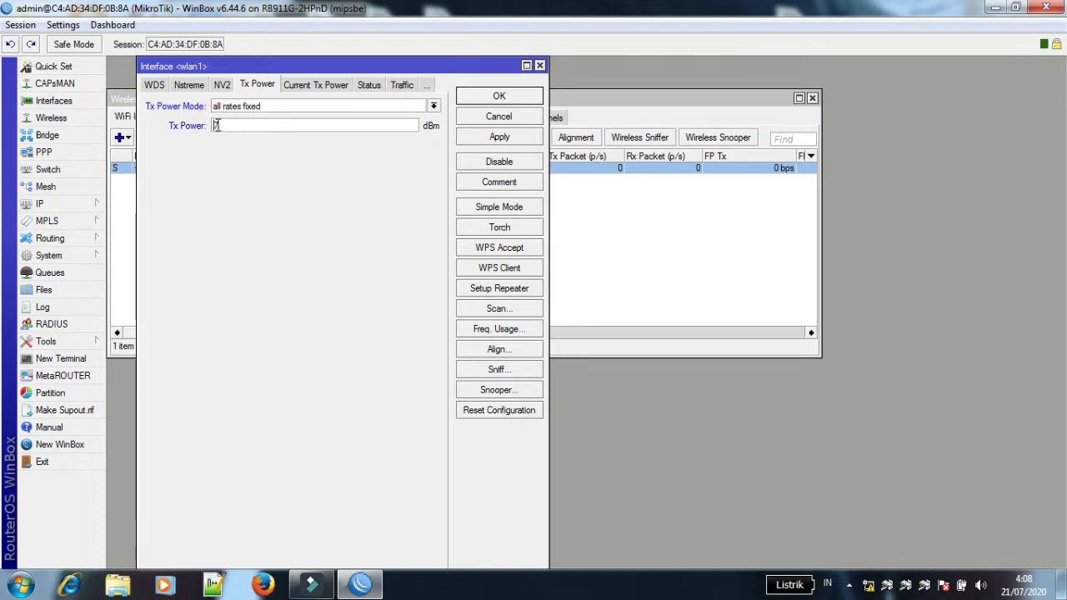
left_click(491, 139)
left_click(503, 96)
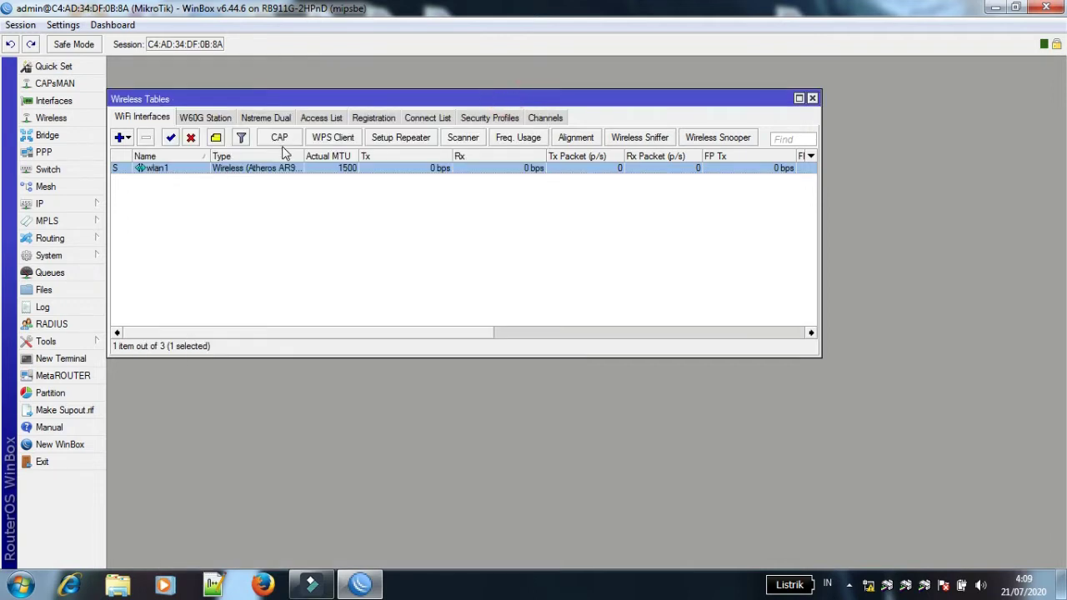
Review the wireless settings of wlan1 and look for the SEKTORAL VOCER SSID among the computer's available Wi-Fi networks.
double_click(291, 169)
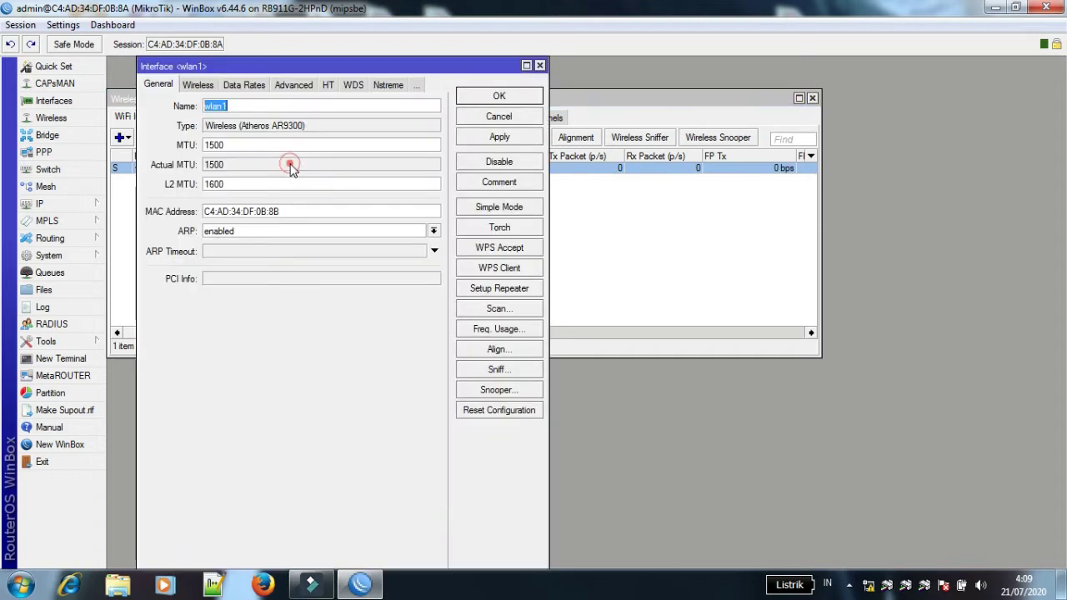
left_click(197, 85)
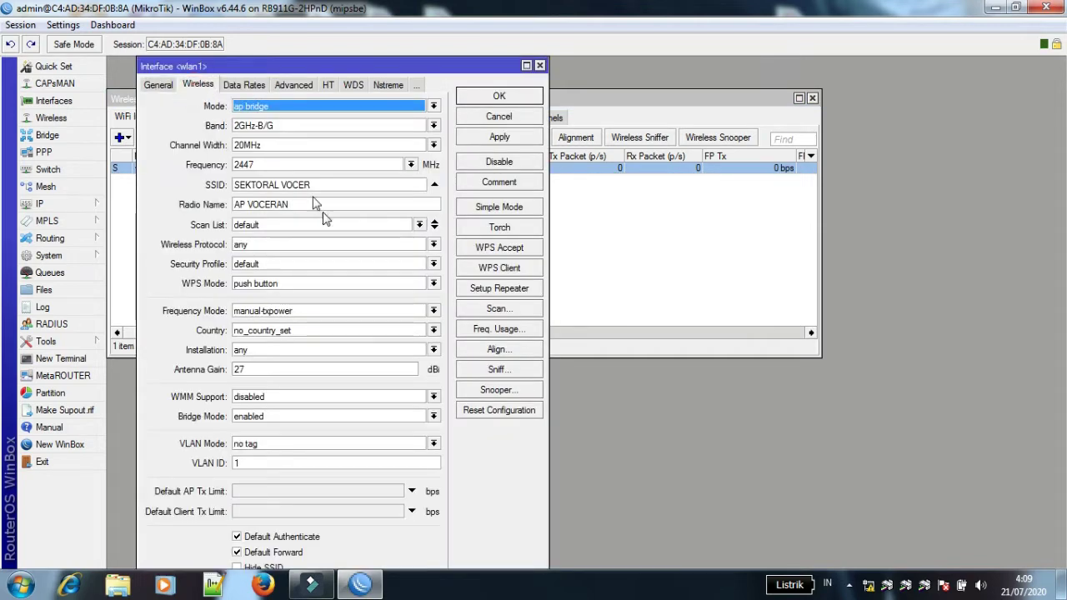
left_click(867, 586)
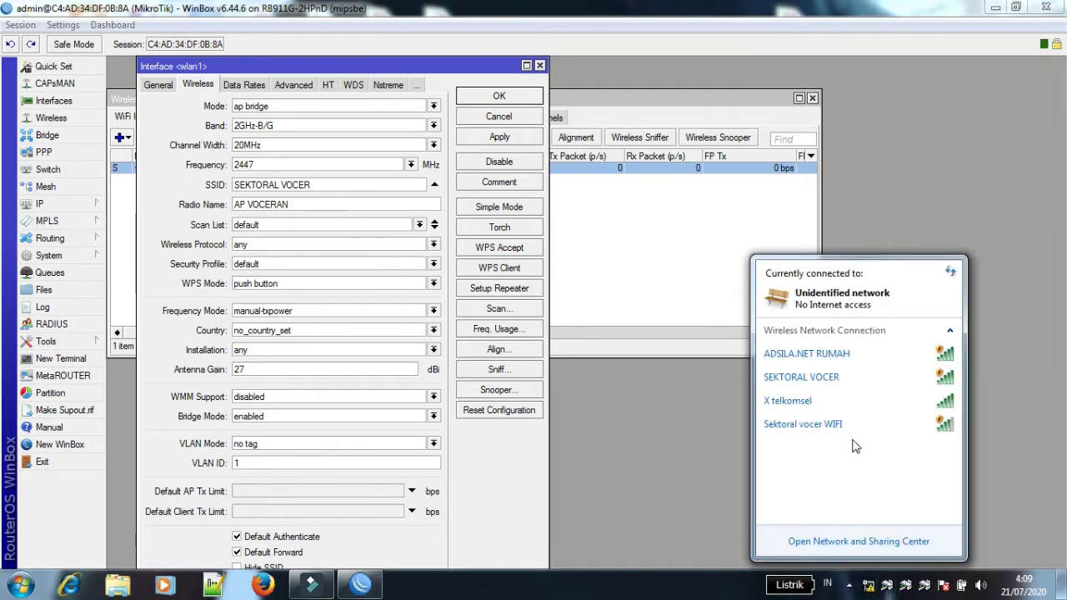
mouse_move(825, 388)
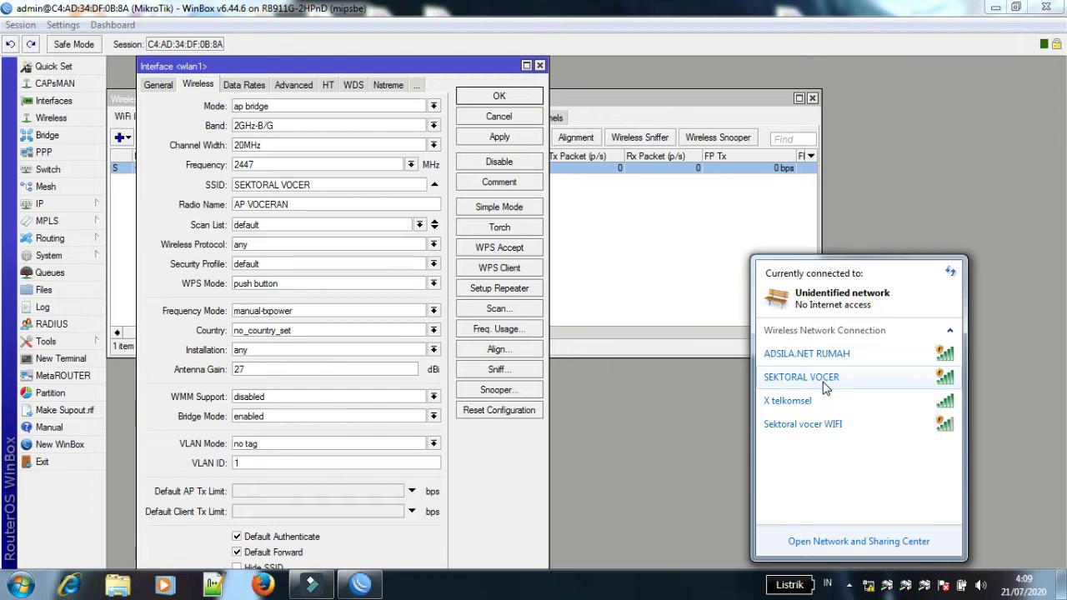
left_click(498, 96)
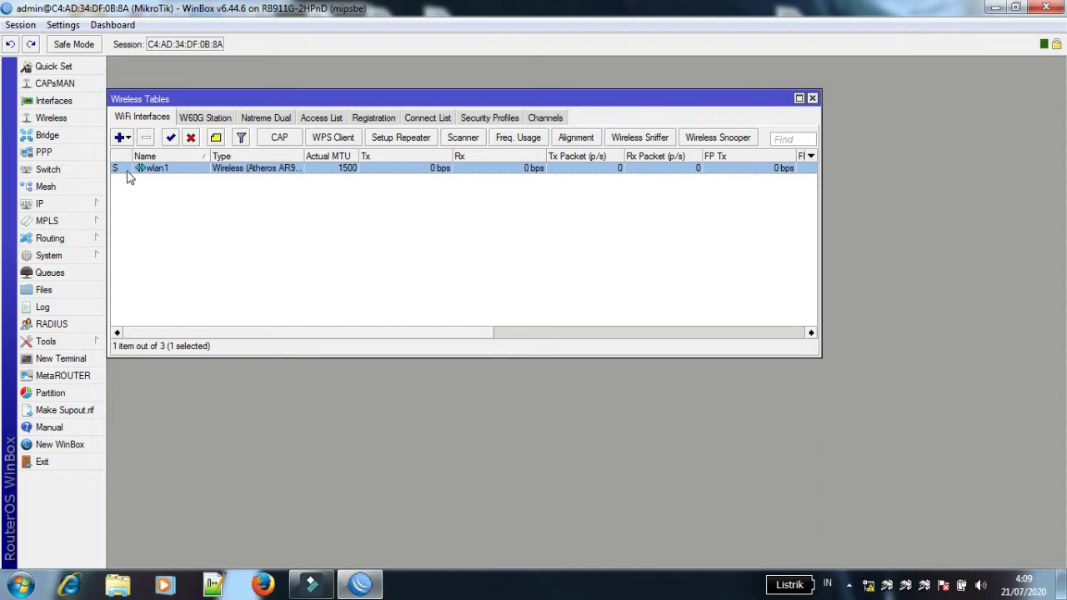
Connect the computer to the SEKTORAL VOCER Wi-Fi network and check the wireless registration table for connected clients.
left_click(373, 118)
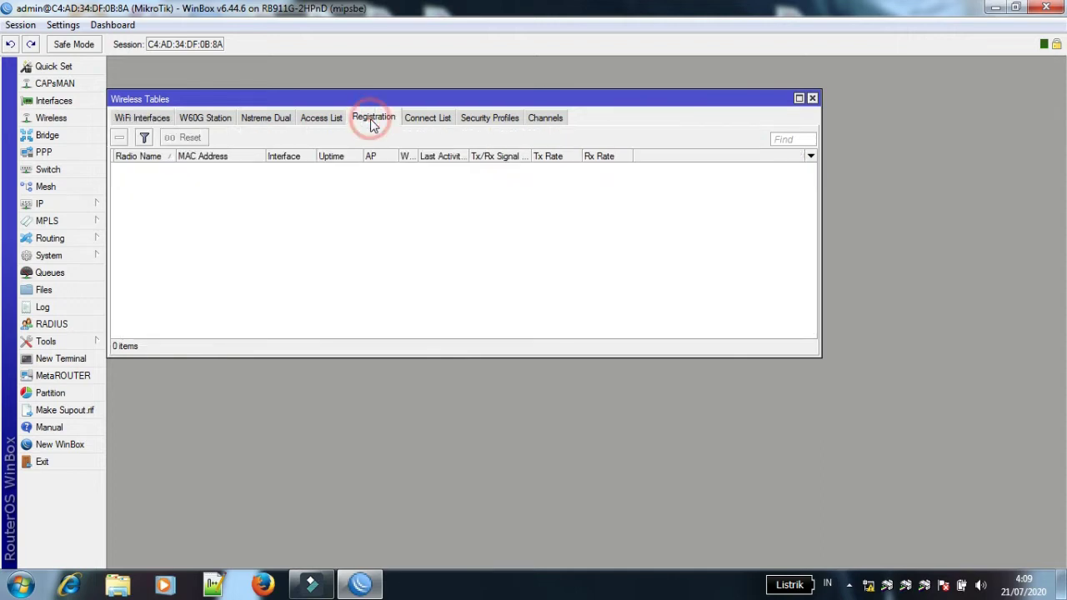
left_click(136, 117)
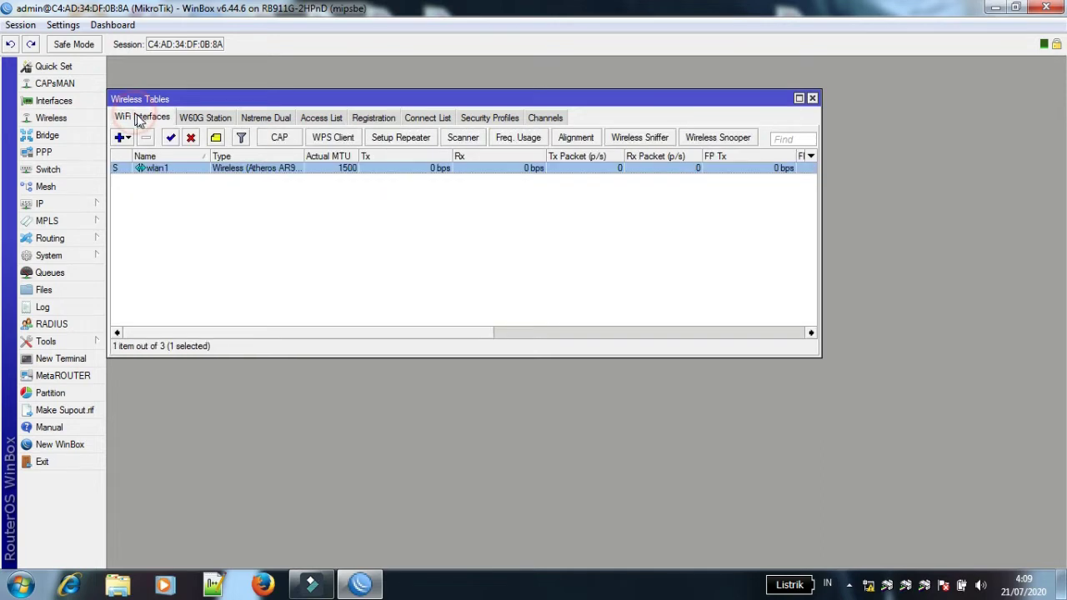
left_click(867, 585)
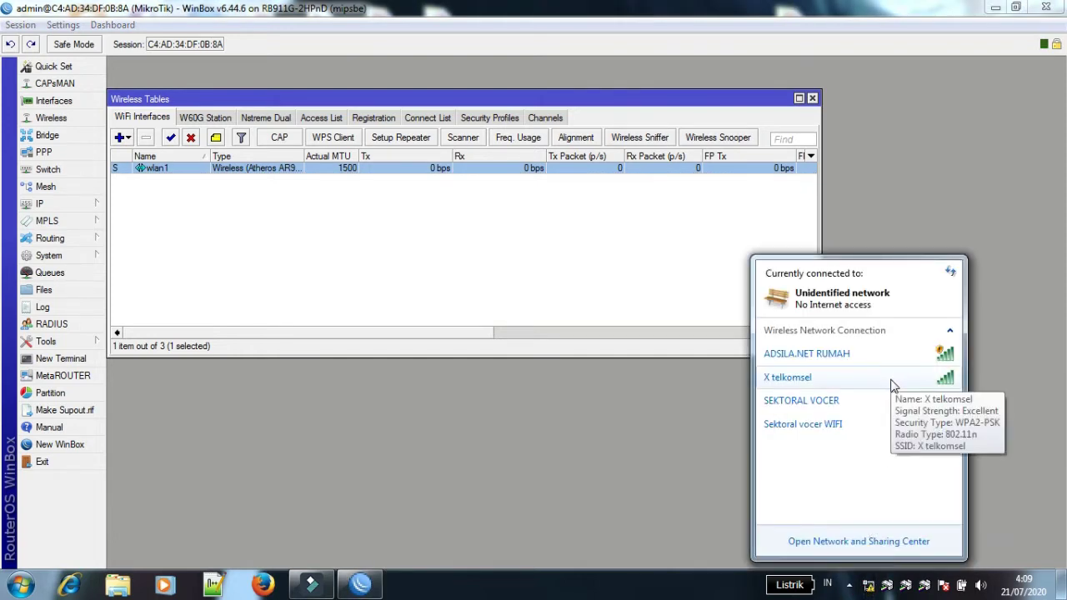
left_click(886, 396)
left_click(925, 458)
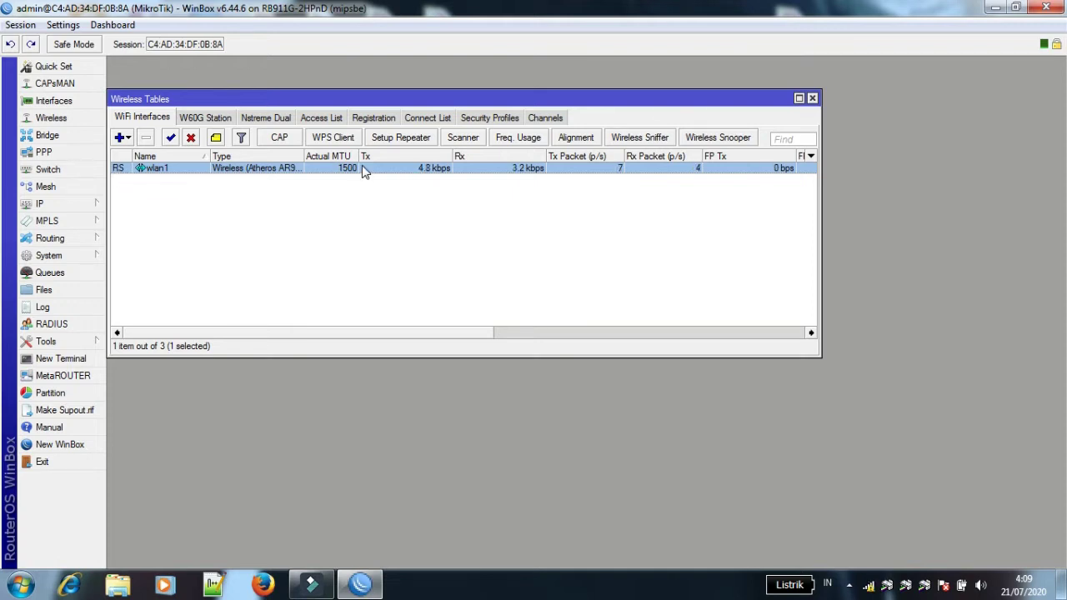
left_click(373, 121)
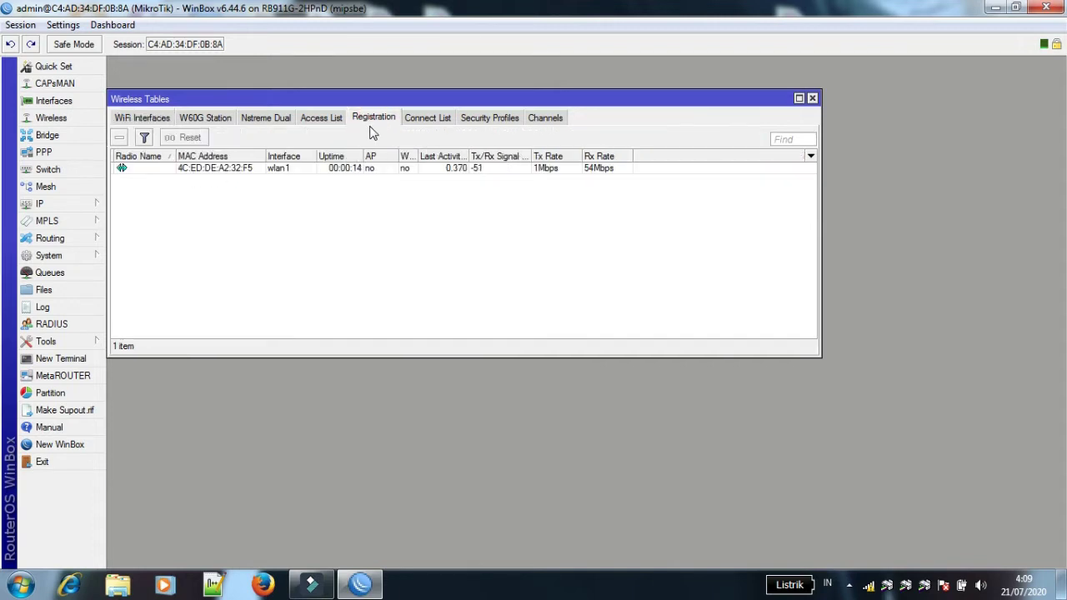
left_click(132, 123)
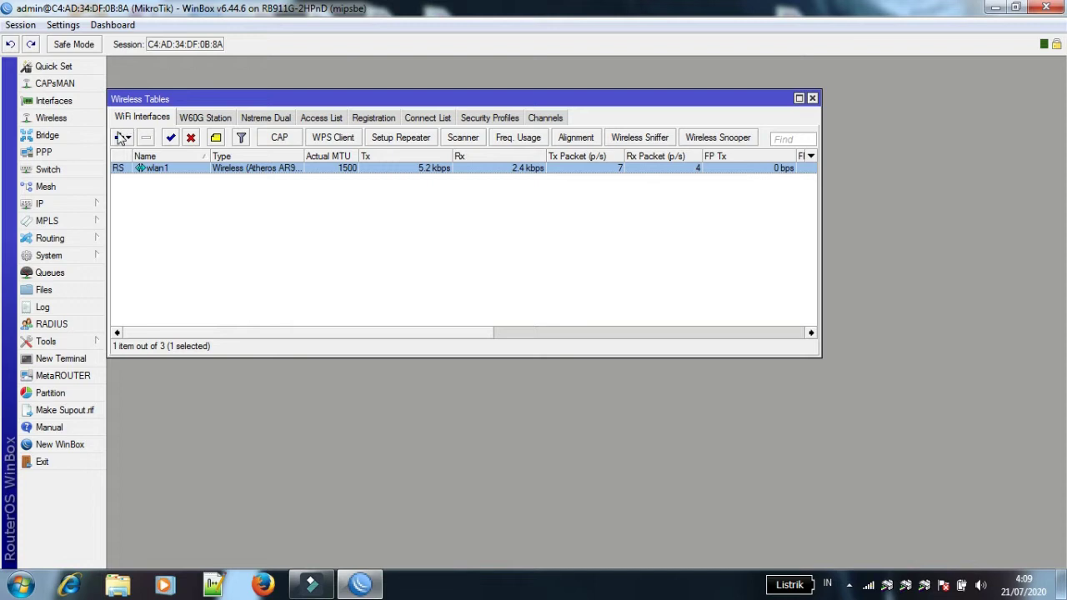
Add a DHCP client on the bridge1 interface with peer DNS, peer NTP and the default route enabled.
left_click(62, 206)
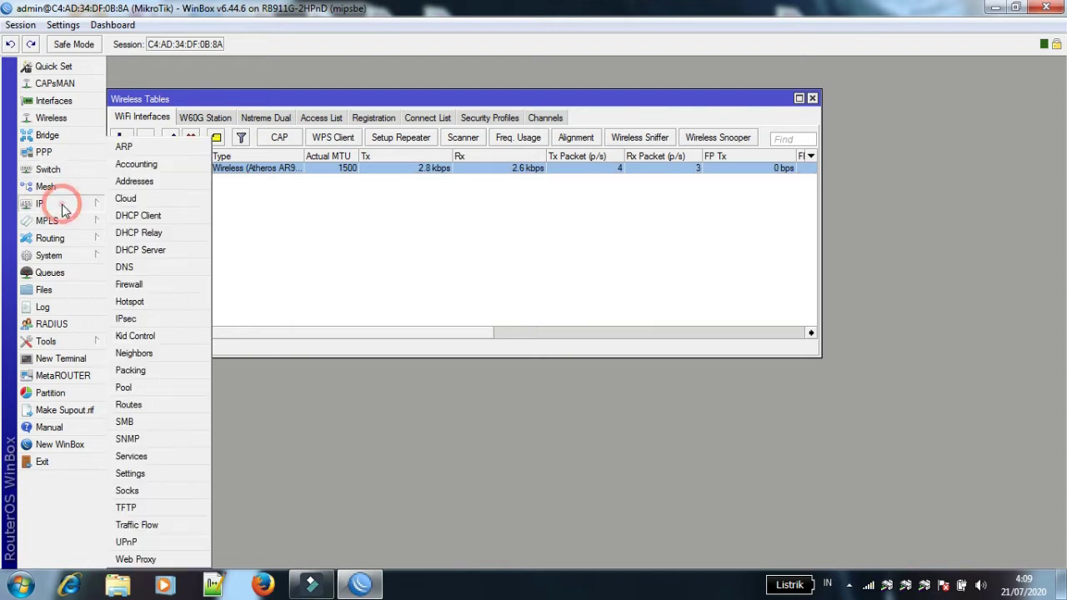
left_click(154, 216)
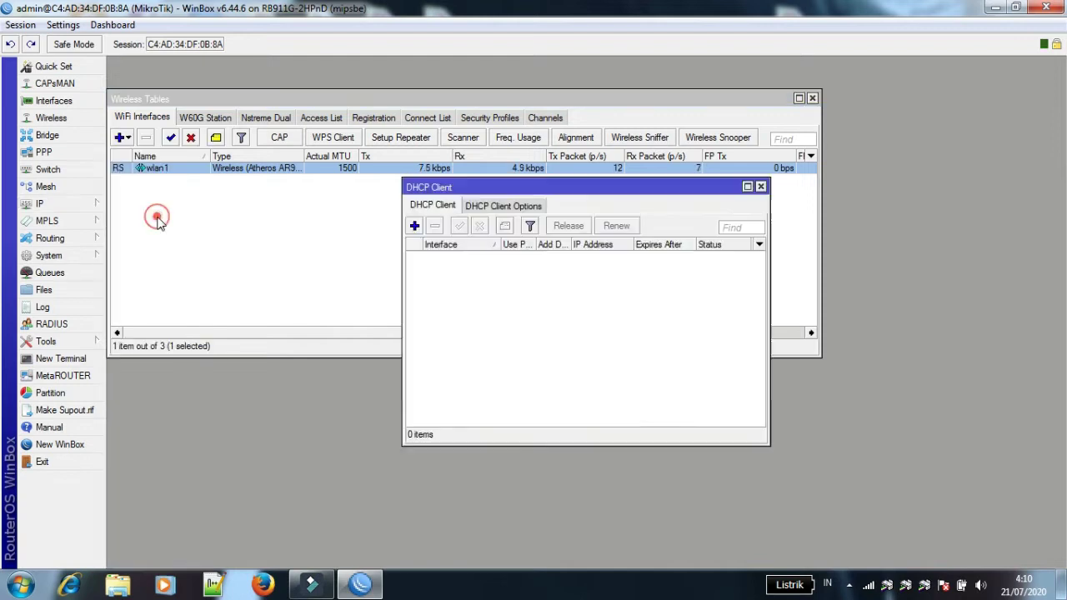
left_click(415, 227)
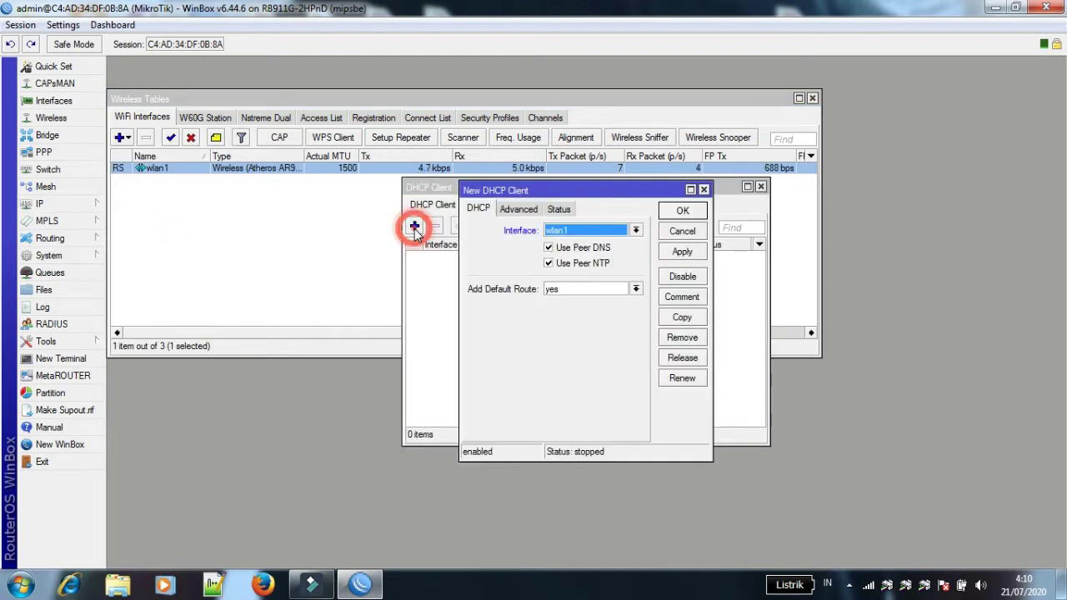
left_click(638, 231)
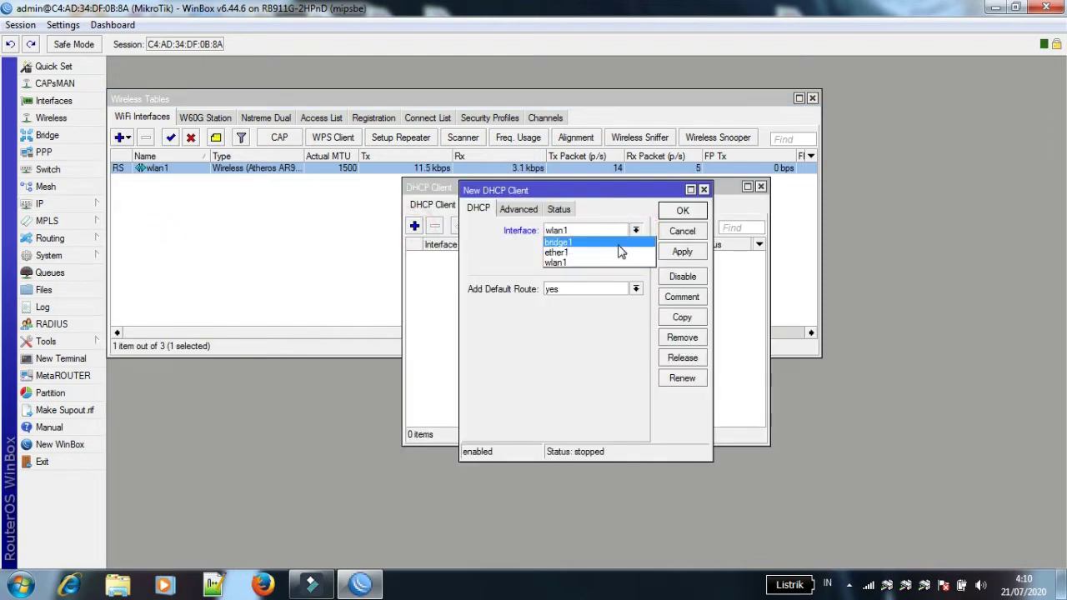
left_click(623, 239)
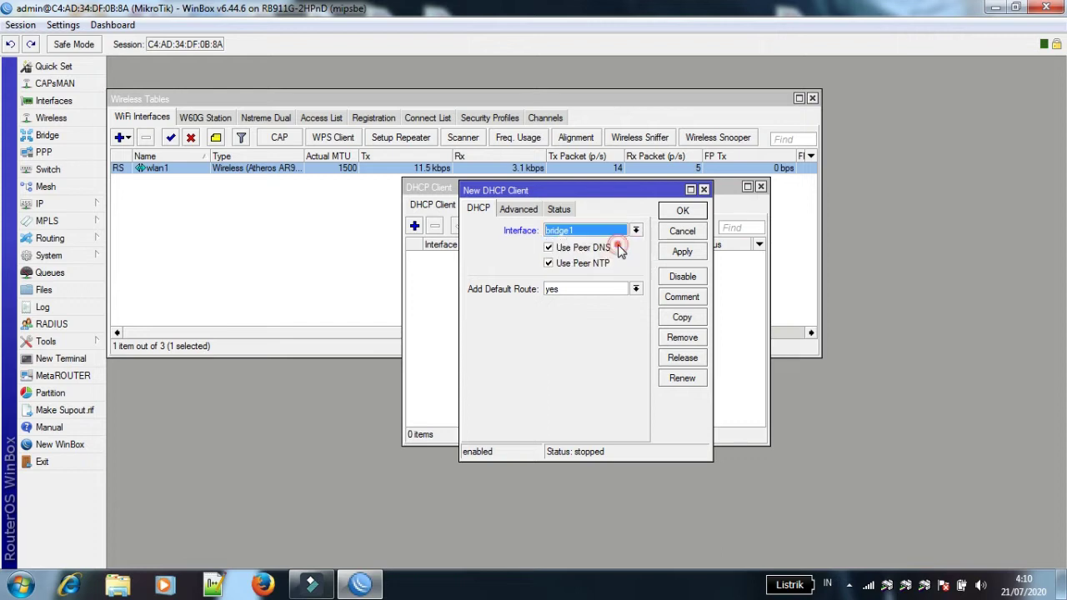
left_click(684, 214)
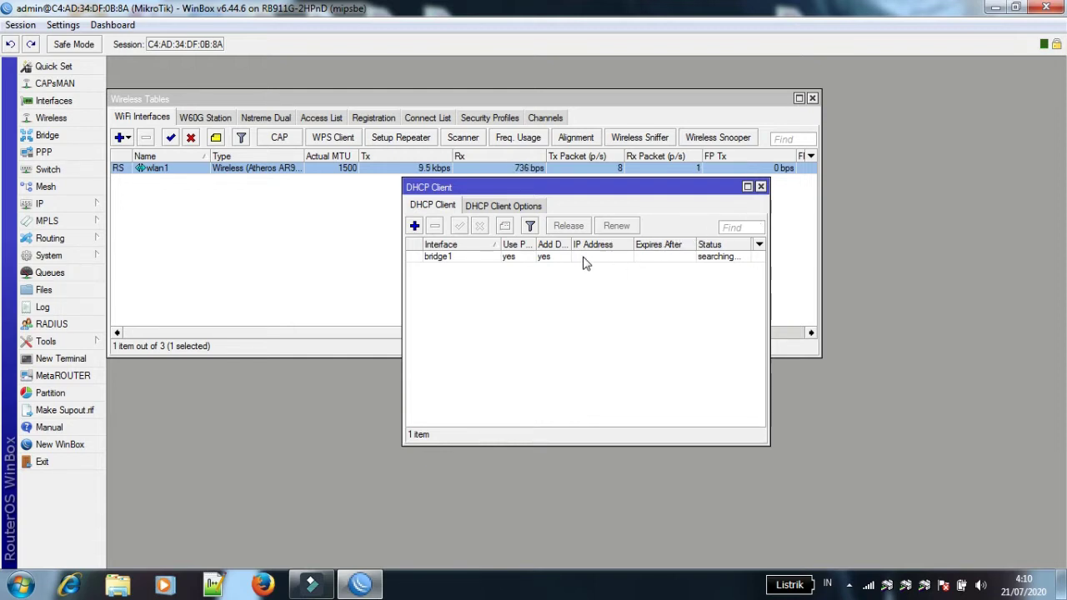
Allow remote requests in the router's DNS settings and save them.
left_click(760, 187)
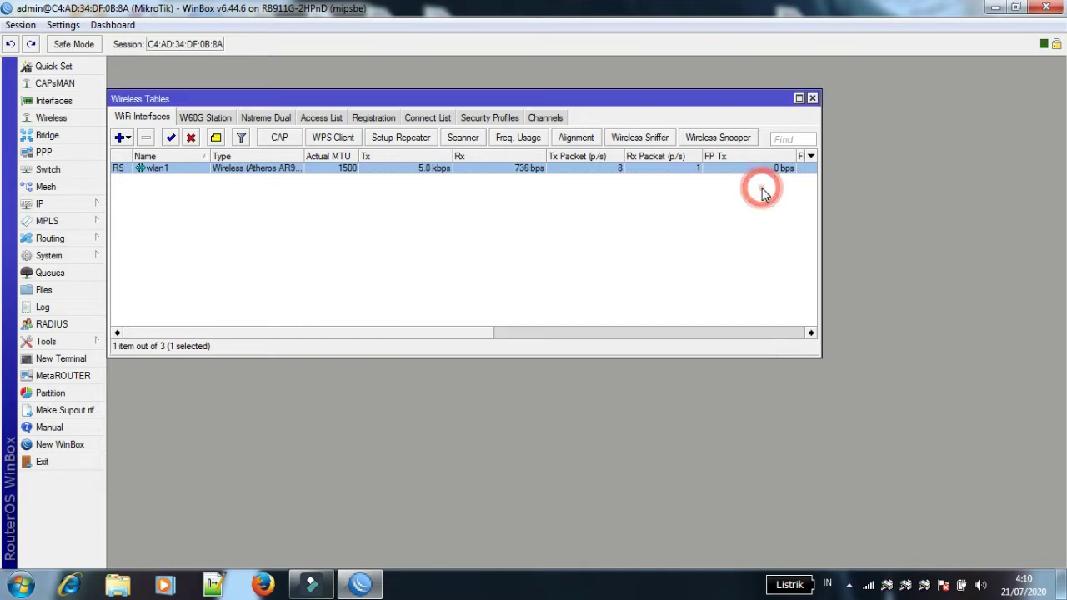
left_click(59, 205)
left_click(158, 269)
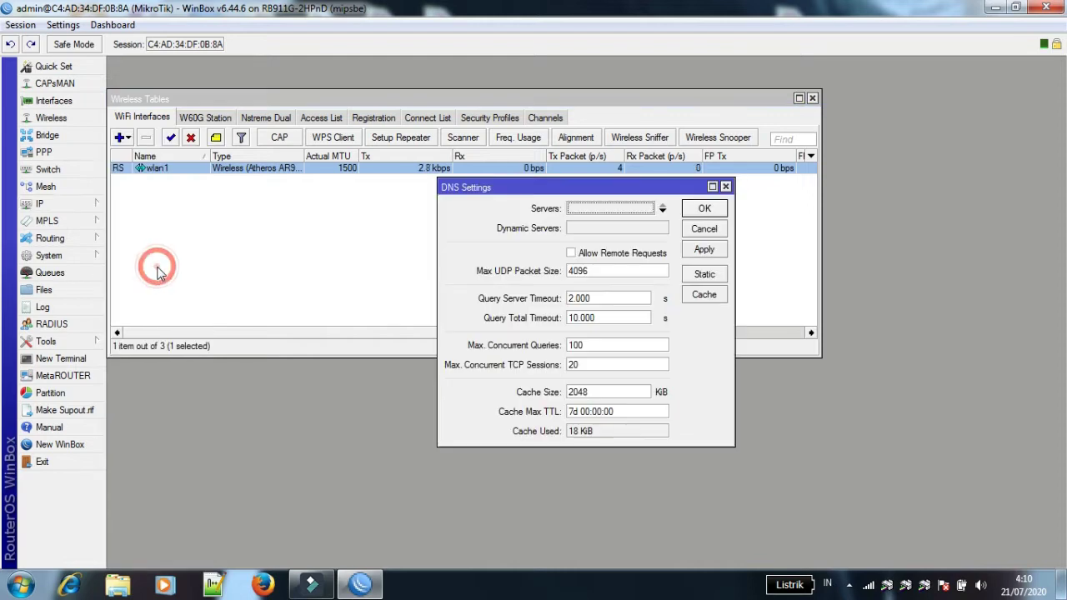
left_click(572, 253)
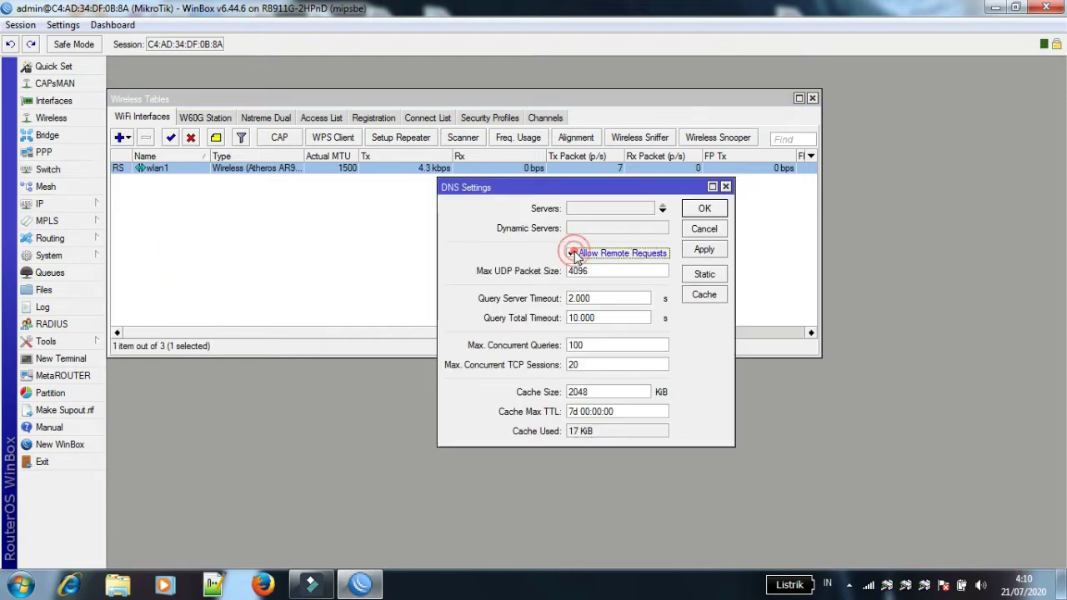
left_click(705, 209)
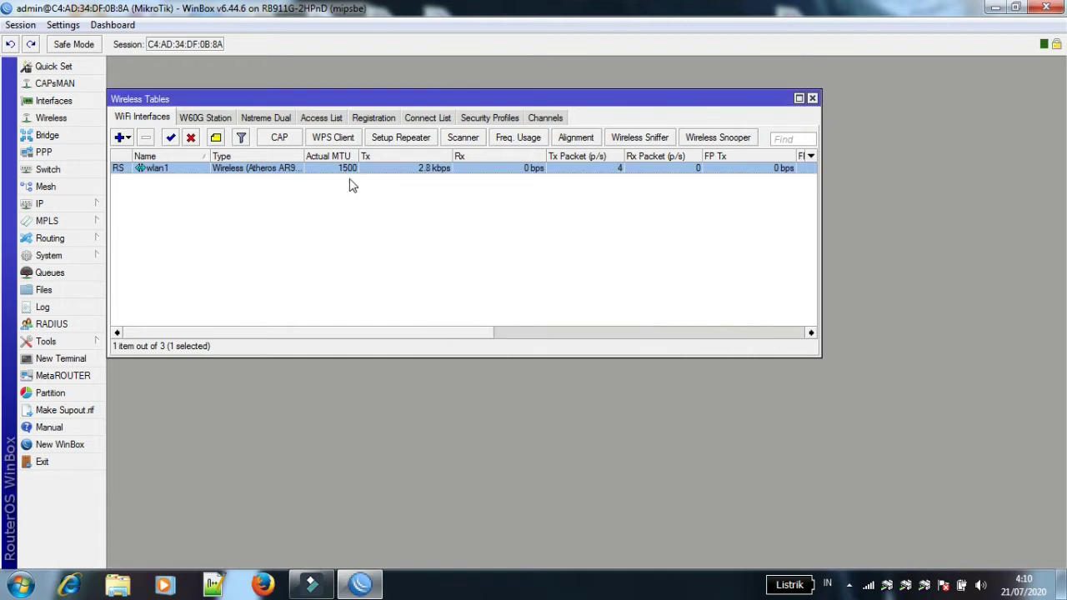
Open the router's identity setting and check the refreshed neighbor list for the identity the device broadcasts.
left_click(71, 258)
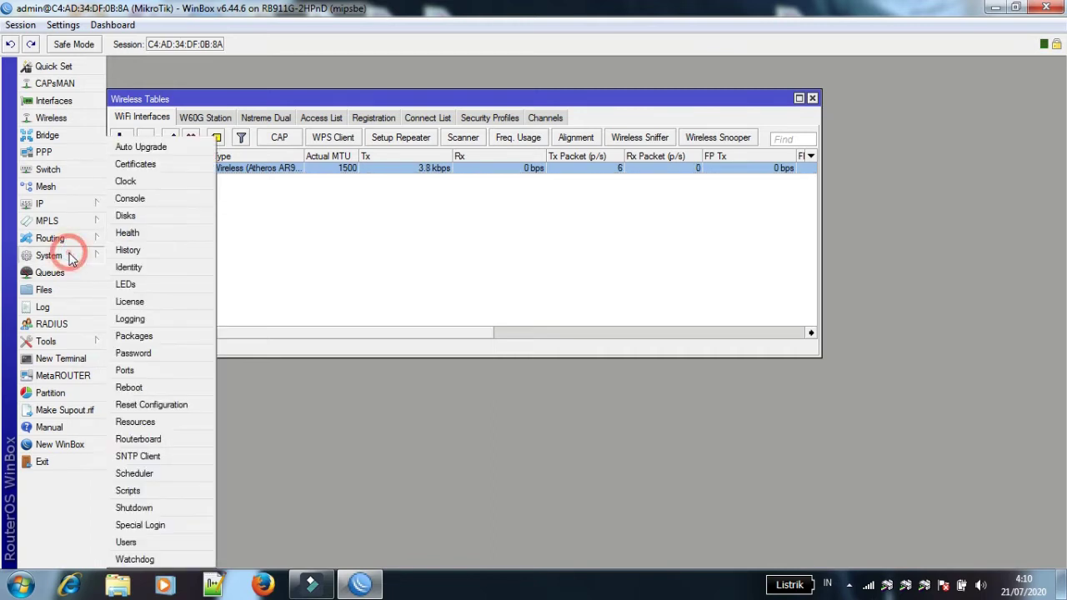
left_click(131, 271)
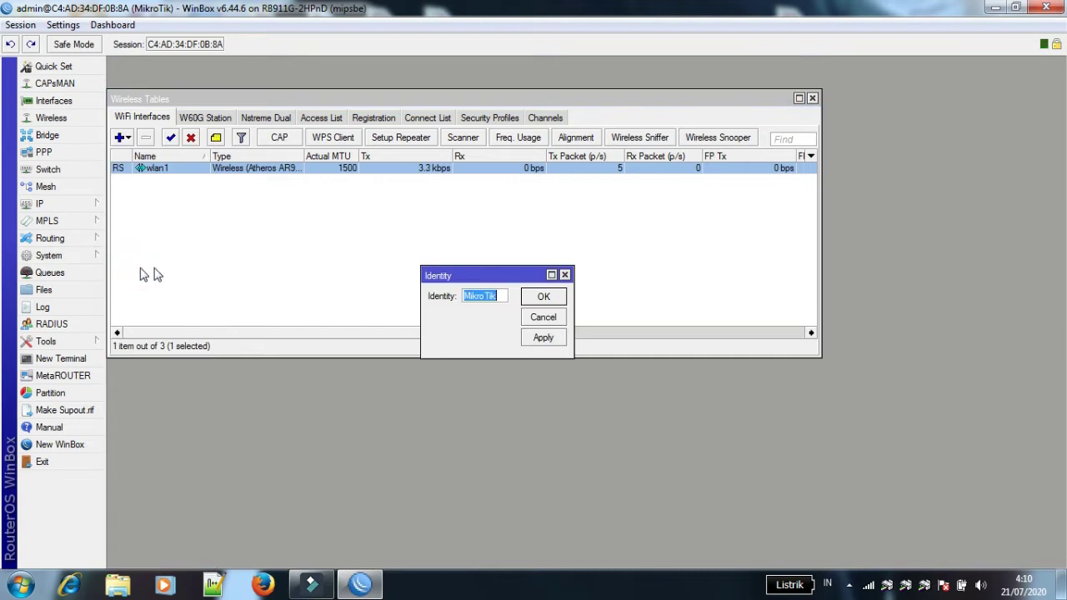
left_click(92, 447)
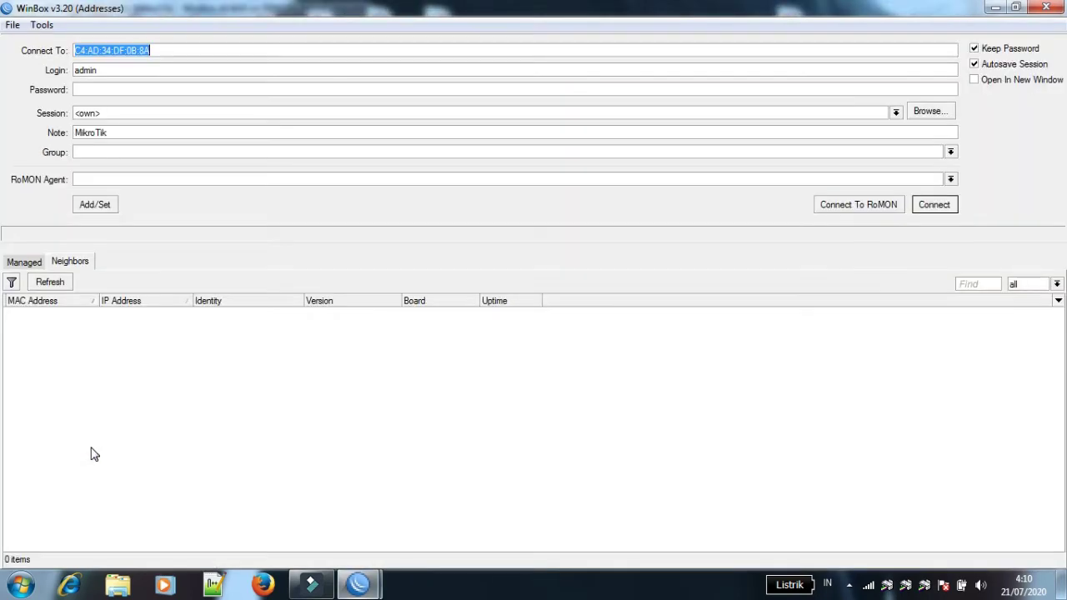
left_click(55, 283)
left_click(55, 282)
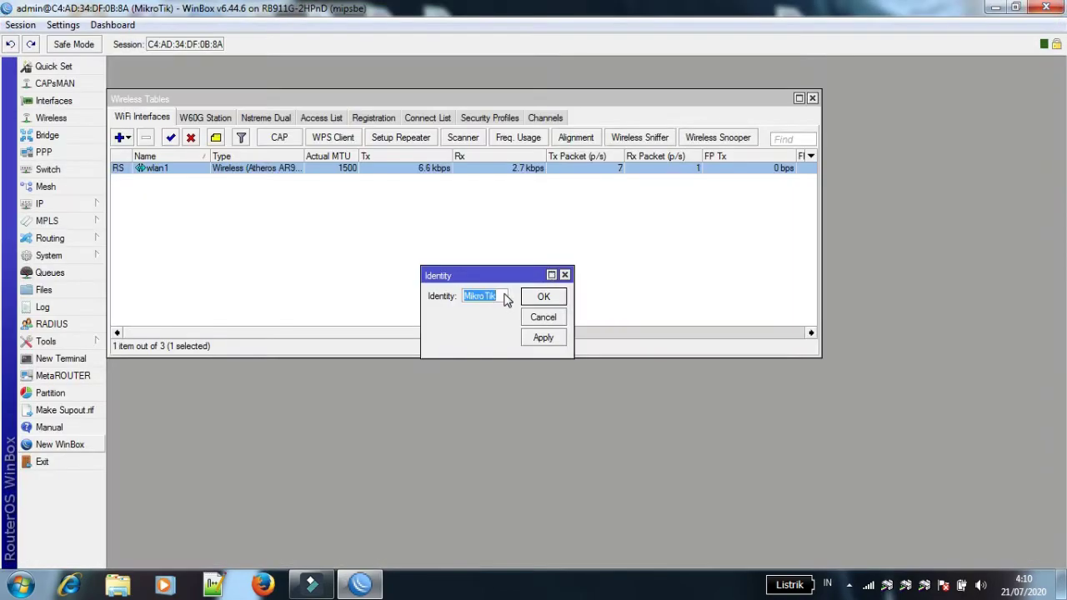
Try to change the router's identity to AP MANBOX 12S and close the identity settings.
key("BackSpace")
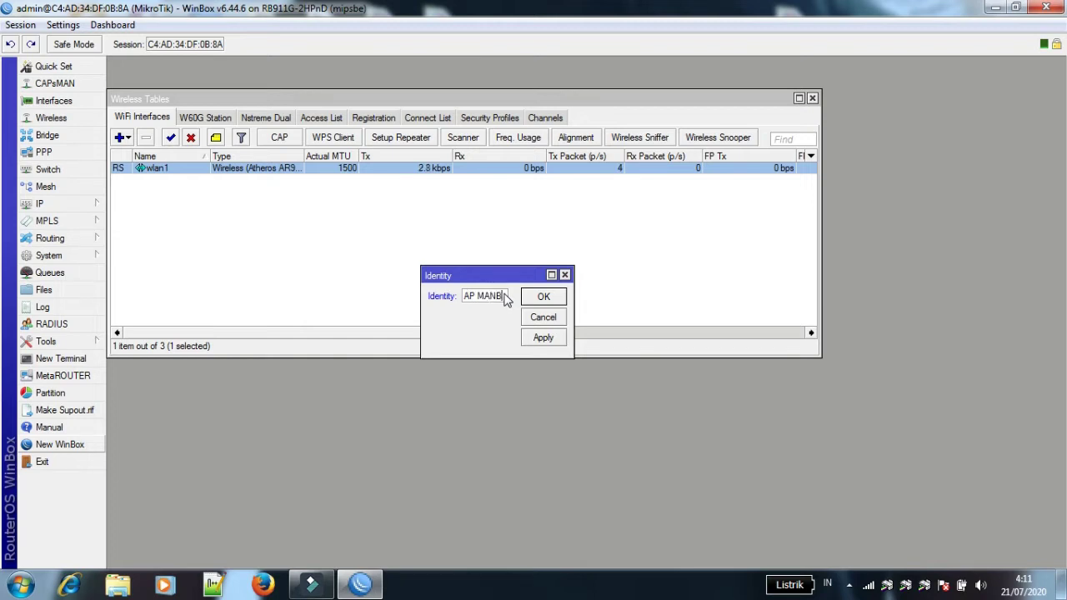
type("OX 12 S2S")
left_click(542, 298)
left_click(543, 338)
left_click(565, 274)
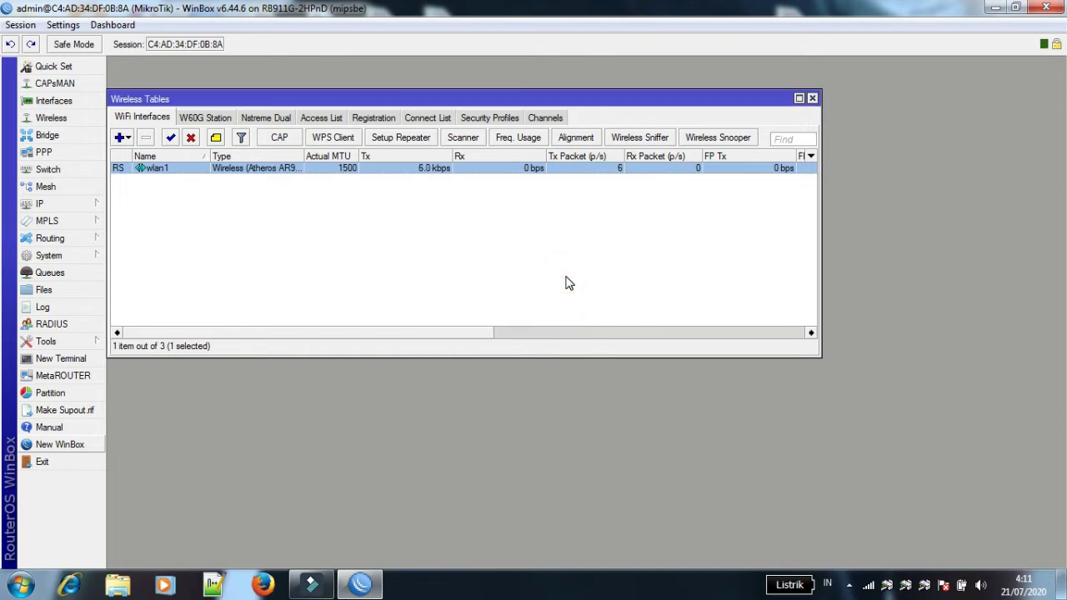
Reconnect to the RB911G-2HPnD from the neighbor list using its MAC address.
left_click(71, 445)
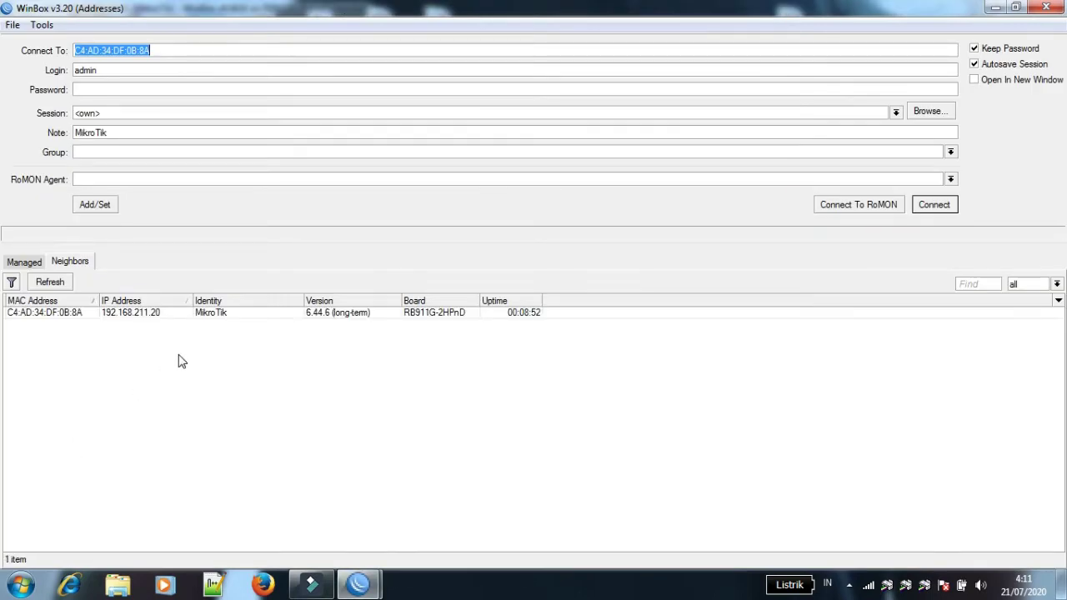
left_click(223, 314)
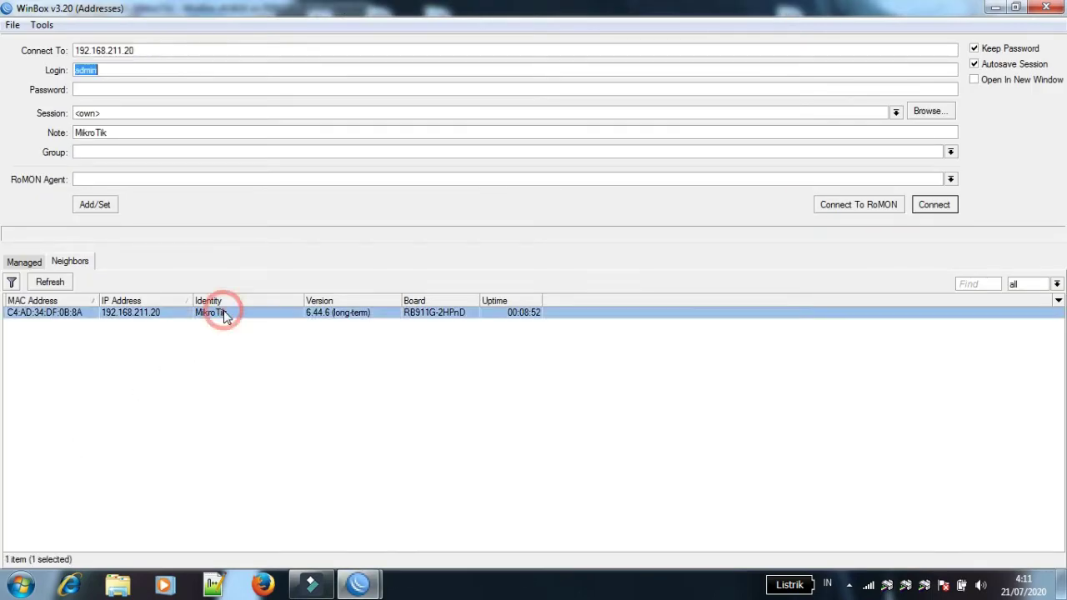
left_click(52, 319)
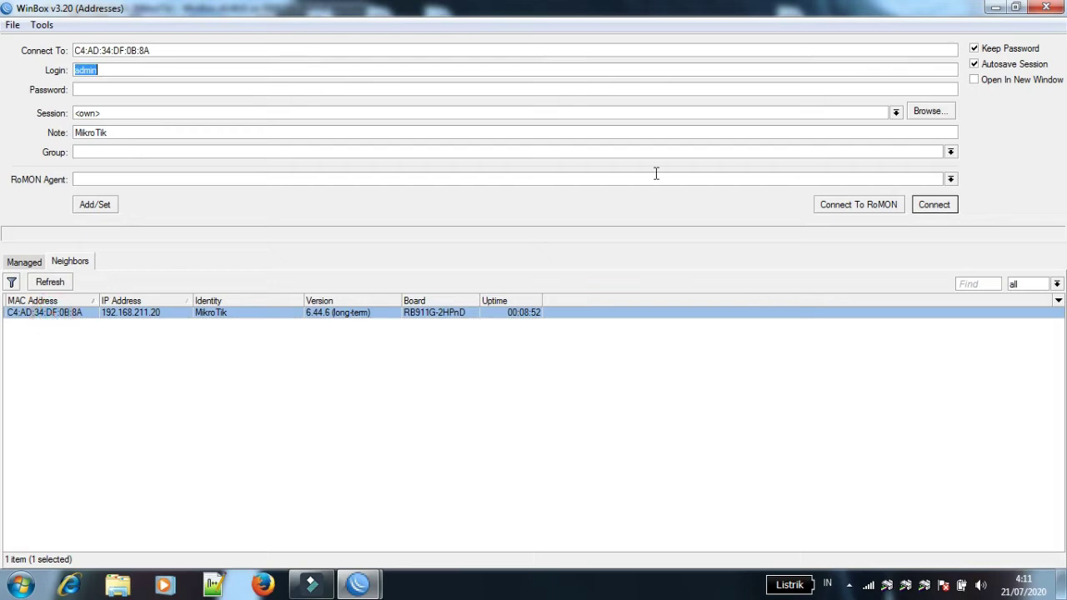
left_click(934, 205)
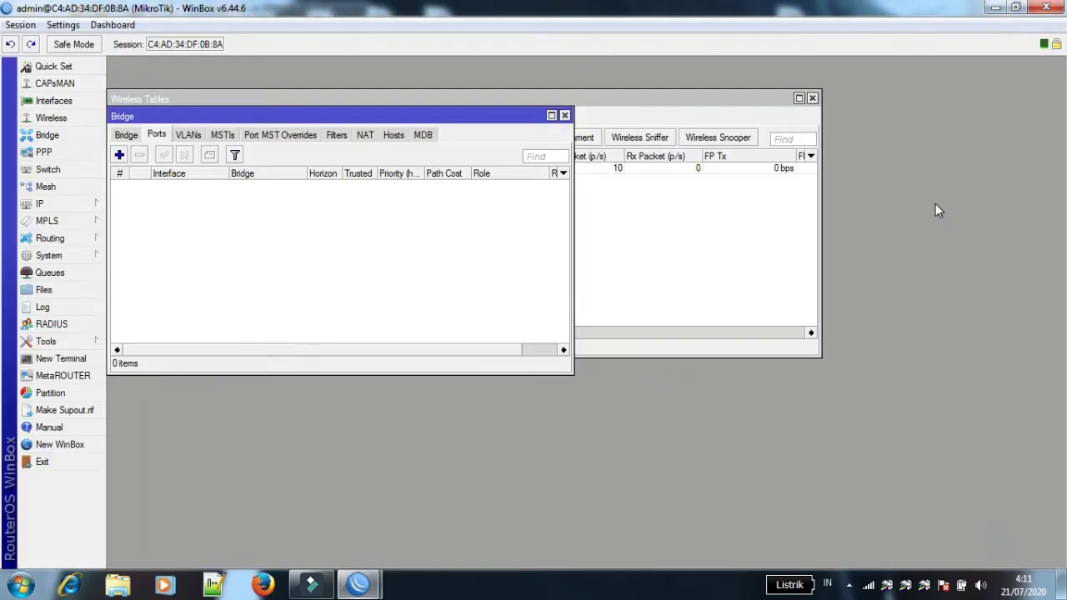
Set the router's identity to AP MANBOX 12S, save it and close the bridge and wireless tables.
left_click(65, 255)
left_click(130, 267)
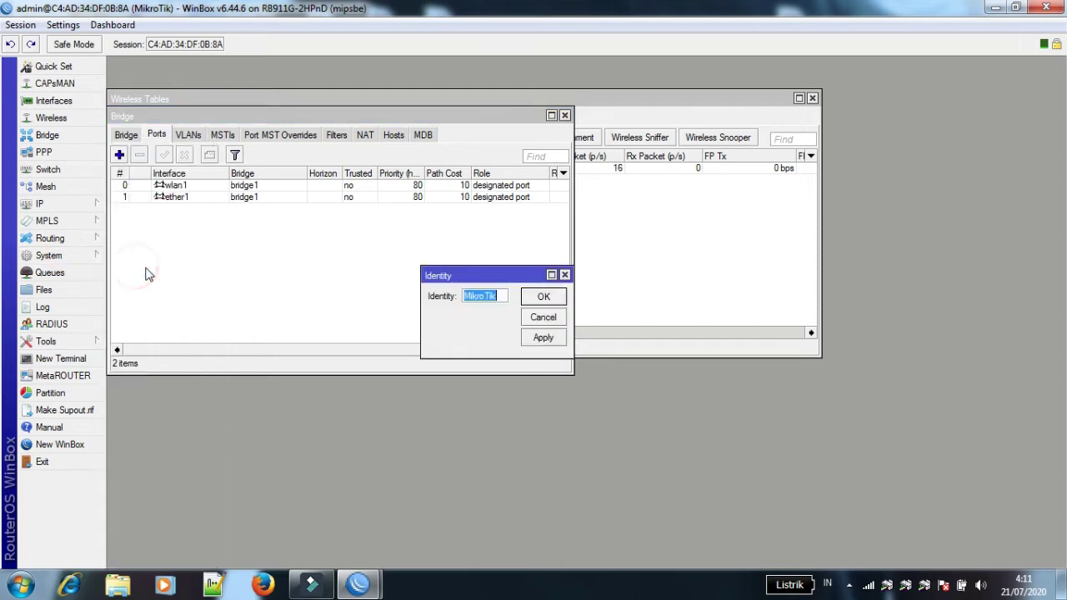
key("BackSpace")
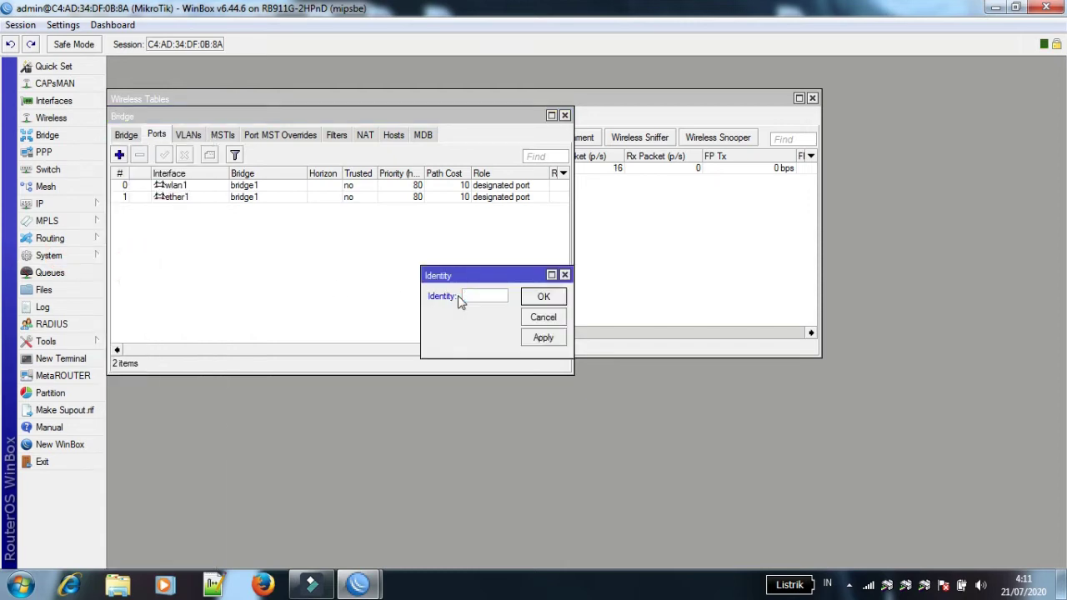
type("AP ")
type("MAN")
type("BOX")
type(" 12S")
left_click(542, 338)
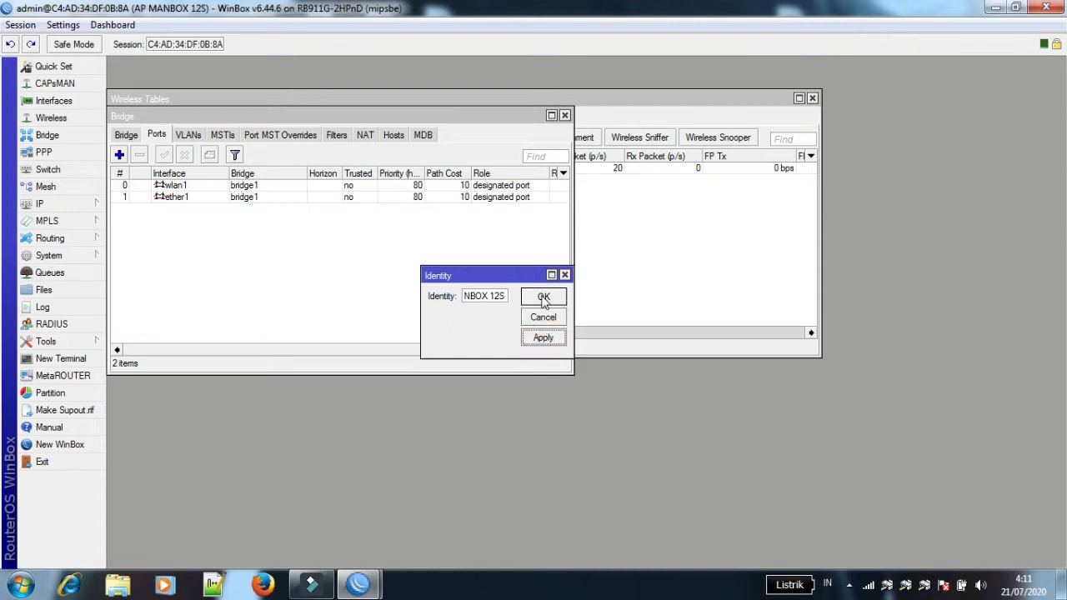
left_click(543, 297)
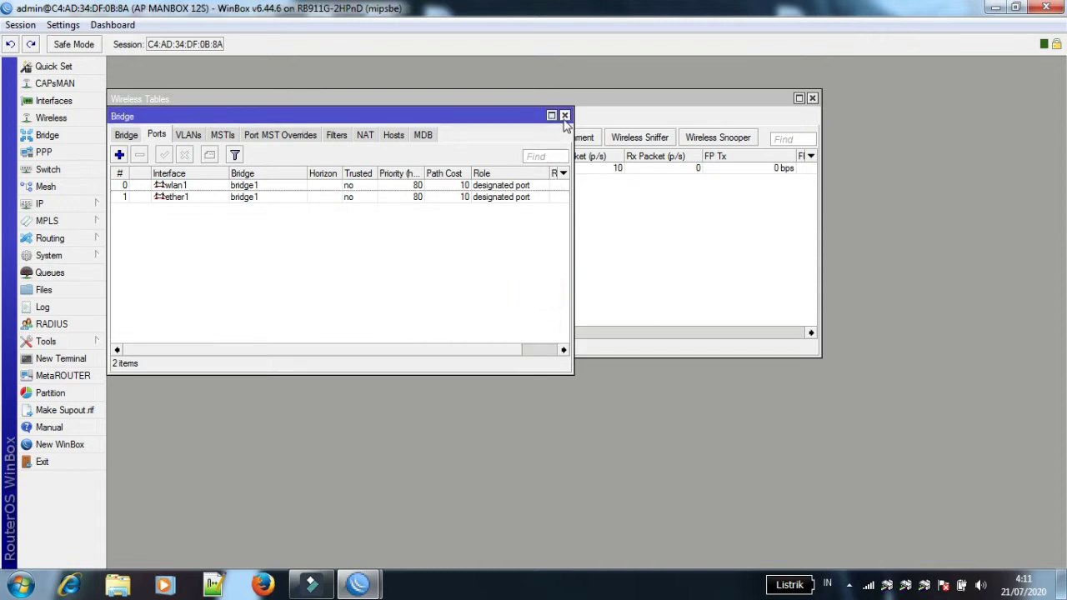
left_click(564, 116)
left_click(812, 100)
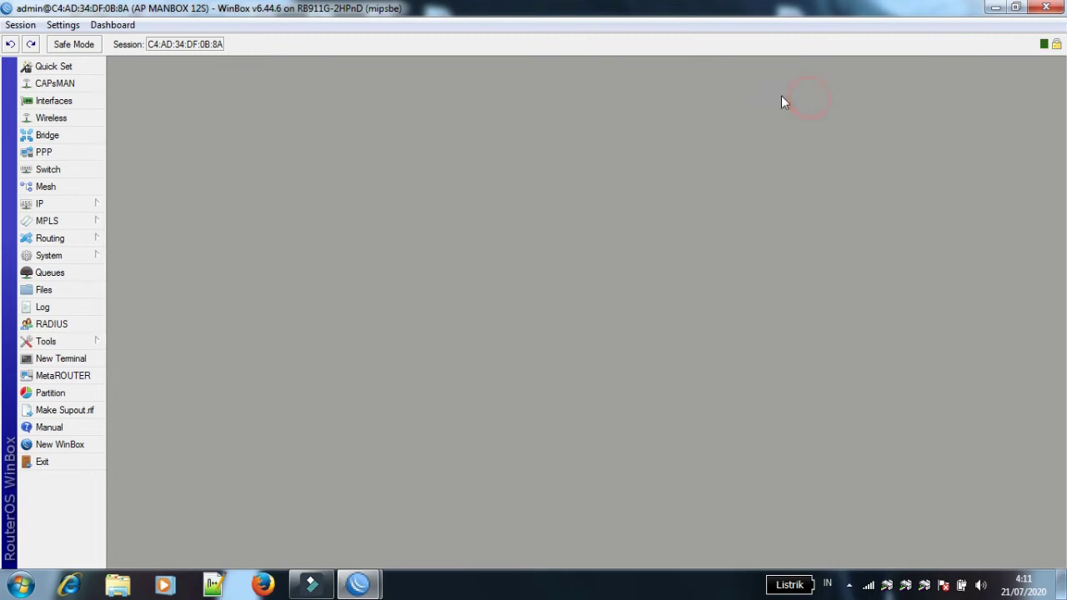
Check the router's identity in the neighbor list and reconnect to it by its MAC address.
left_click(84, 452)
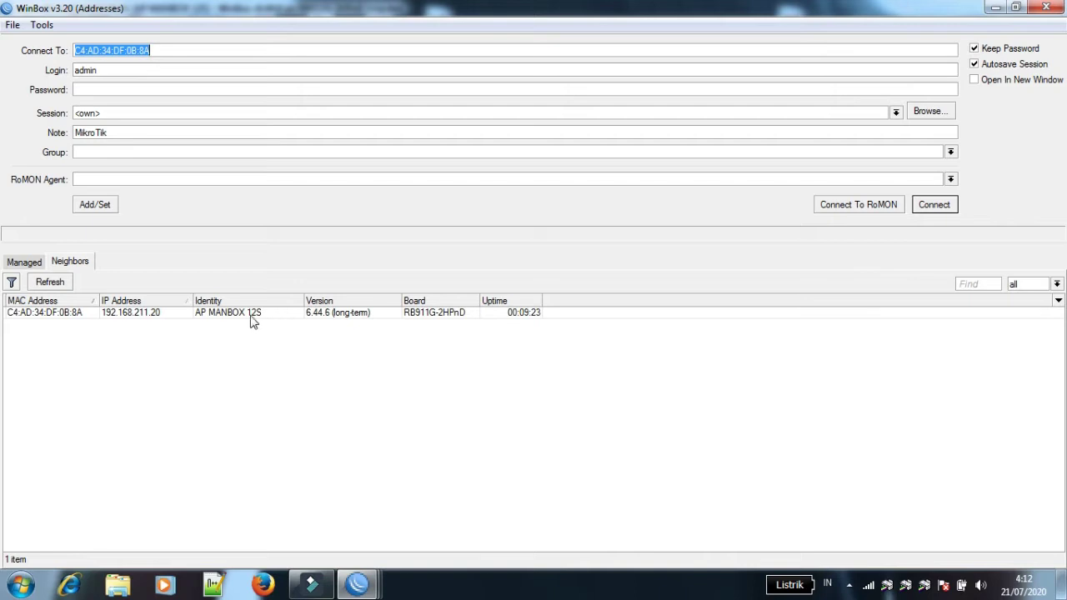
left_click(65, 319)
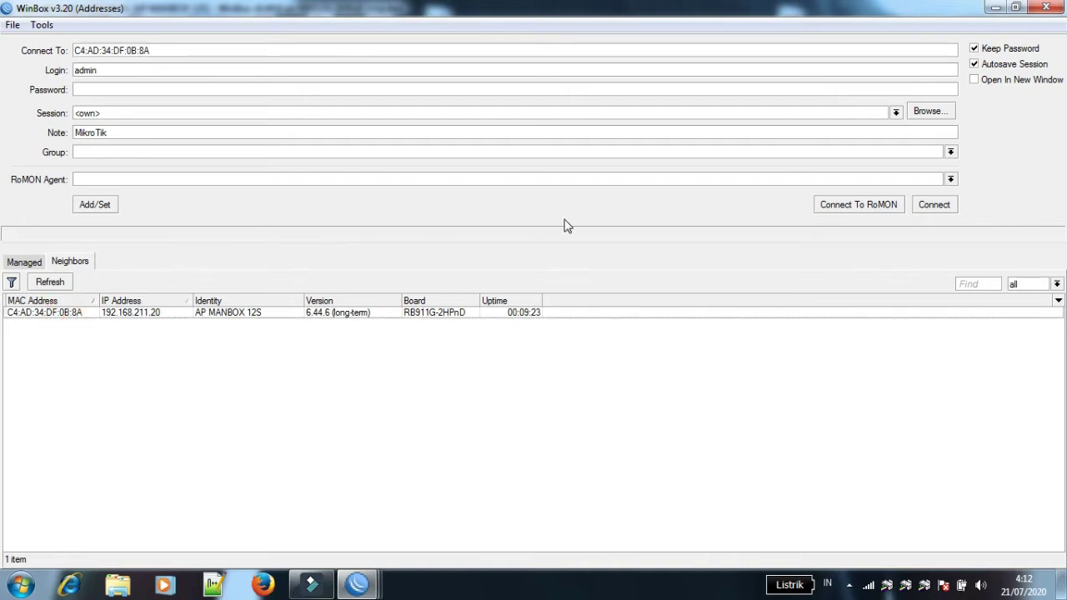
left_click(935, 205)
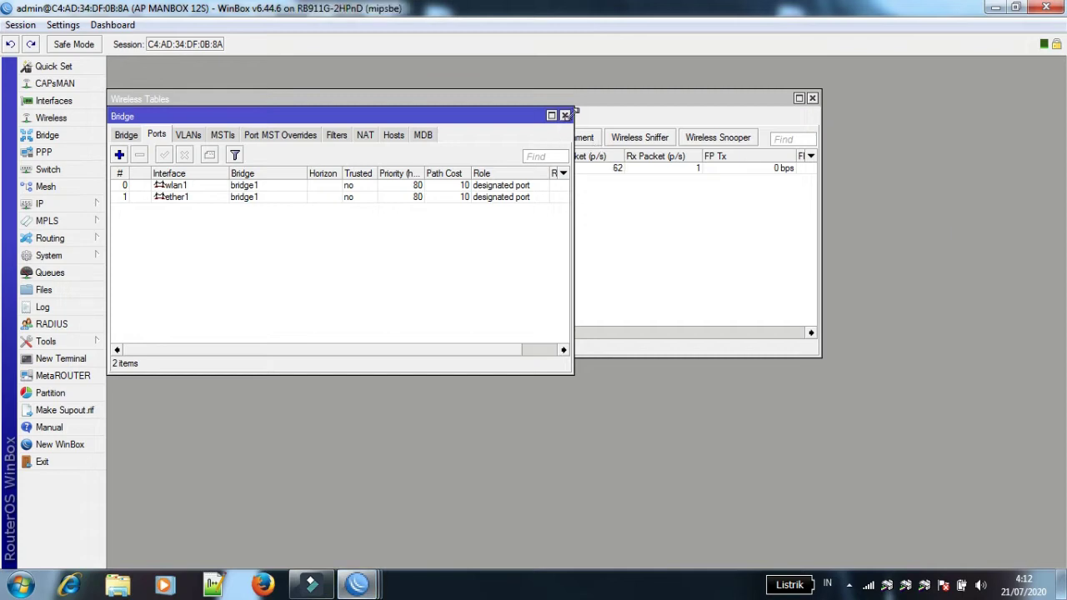
Review the wireless settings of wlan1, including mode, band, frequency and SSID, and close the WinBox sessions.
left_click(564, 115)
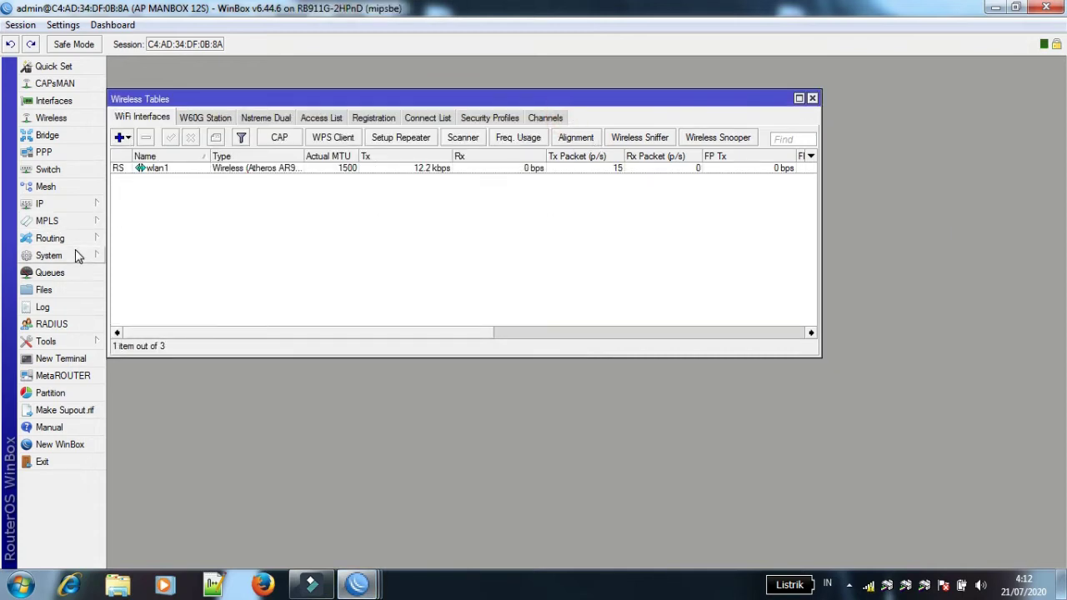
double_click(177, 169)
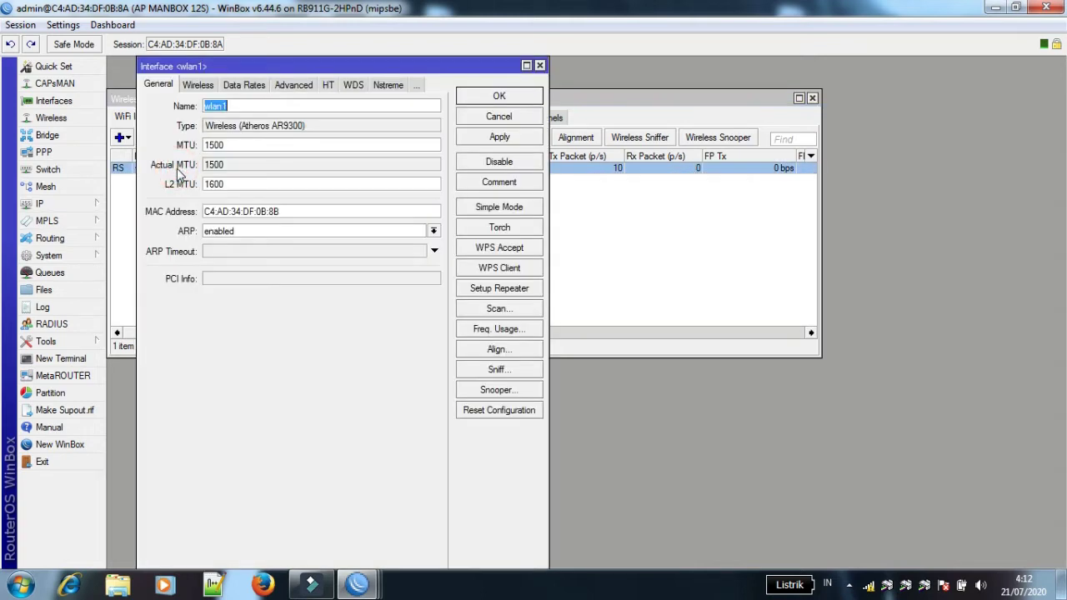
left_click(197, 85)
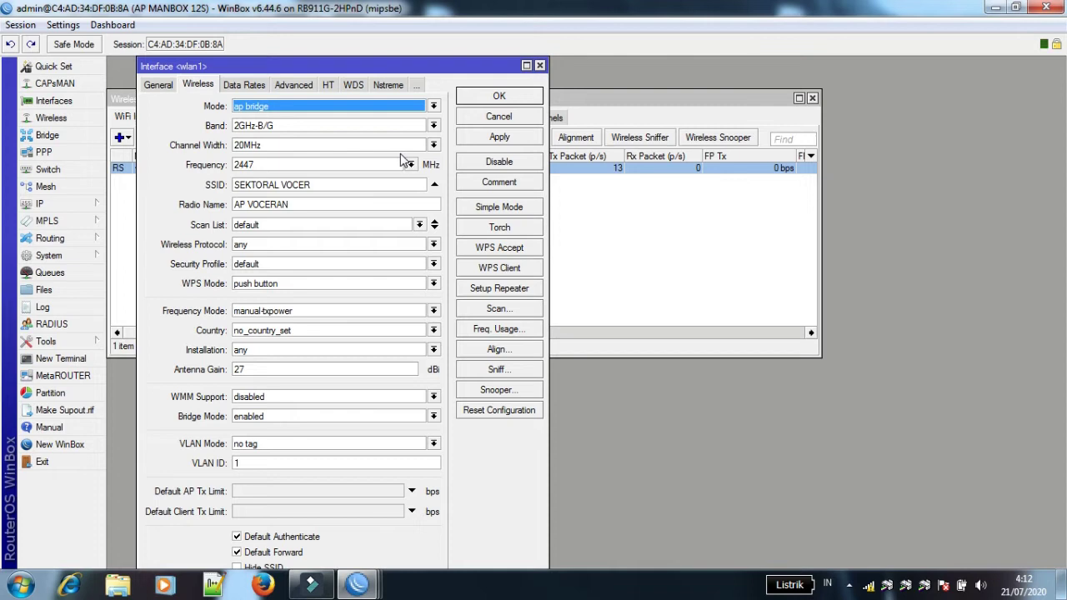
left_click(471, 98)
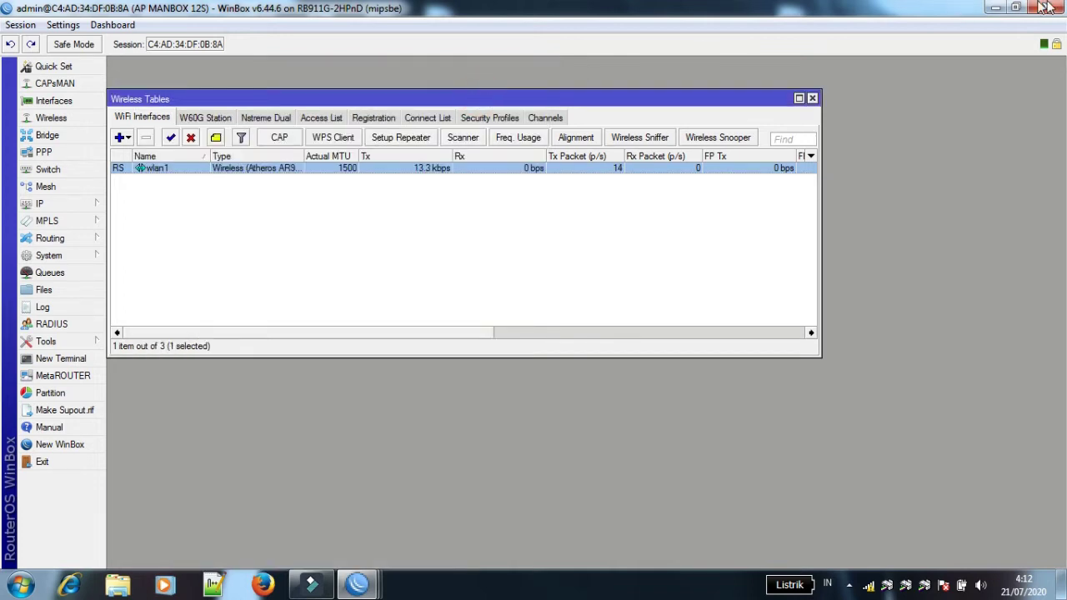
left_click(1047, 8)
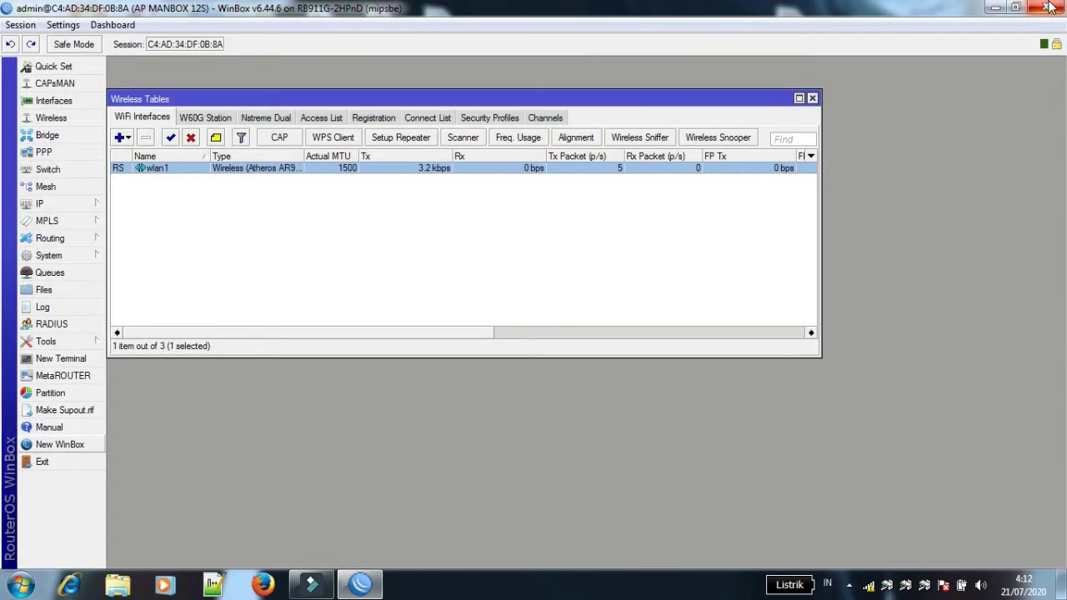
left_click(1048, 8)
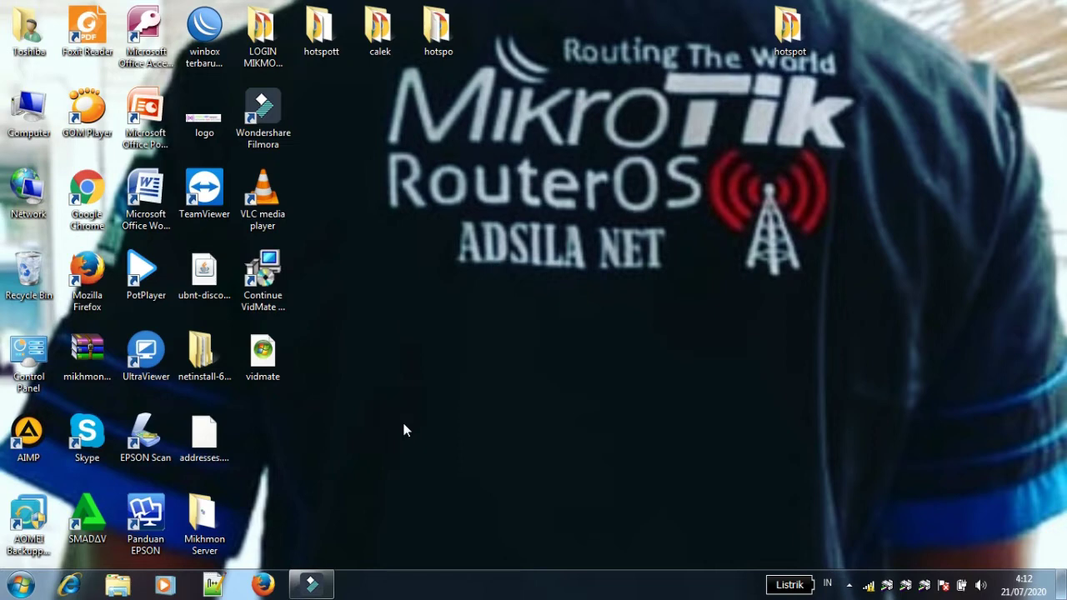
mouse_move(328, 595)
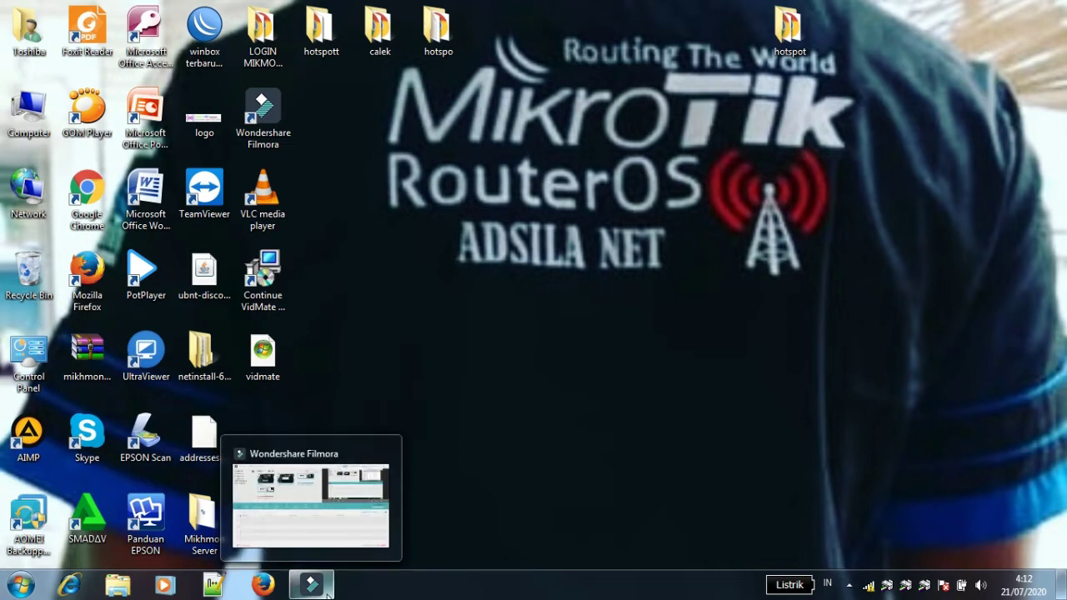
left_click(354, 533)
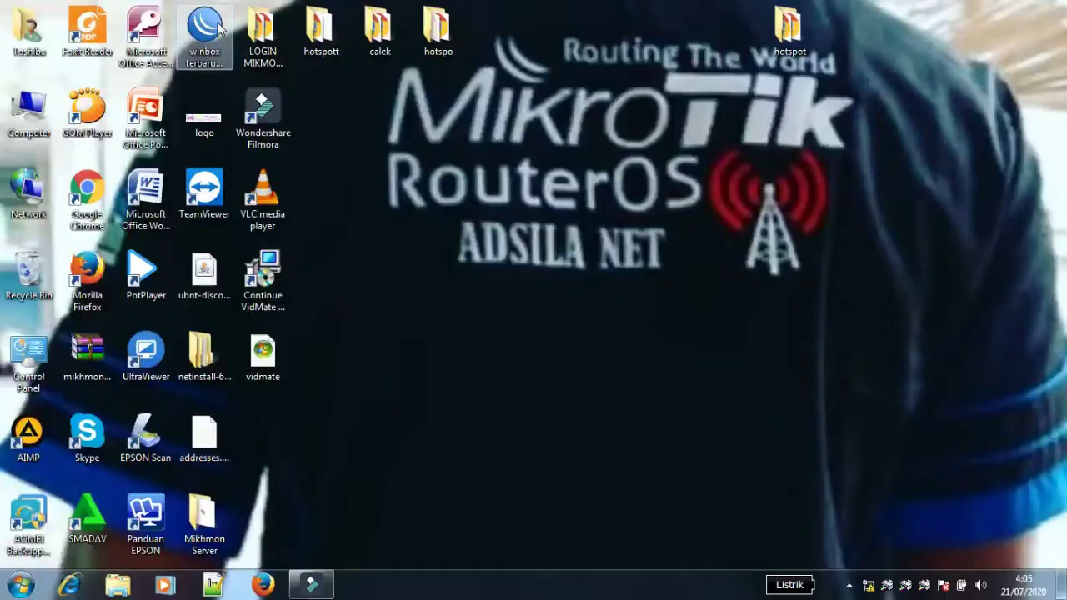
Open WinBox, connect to the RB911G-2HPnD by its MAC address and remove the RouterOS default configuration.
double_click(215, 23)
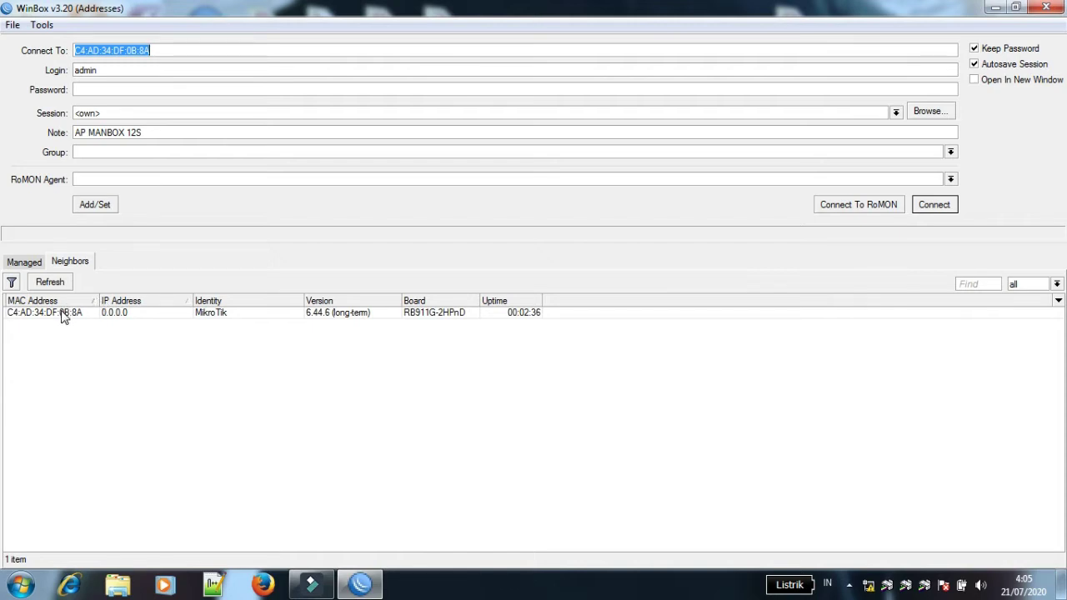
left_click(50, 284)
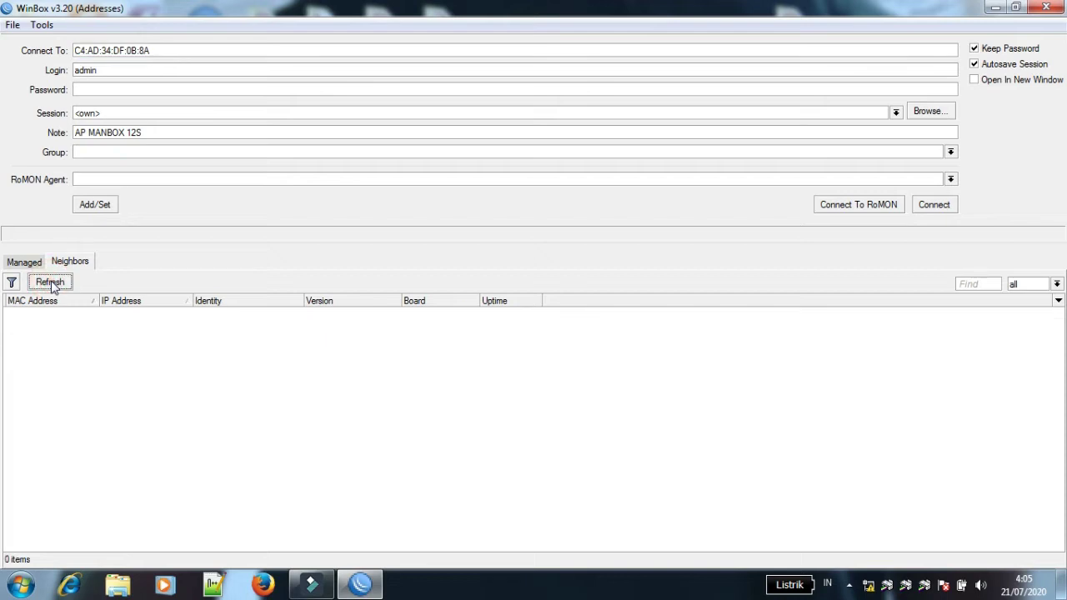
left_click(52, 316)
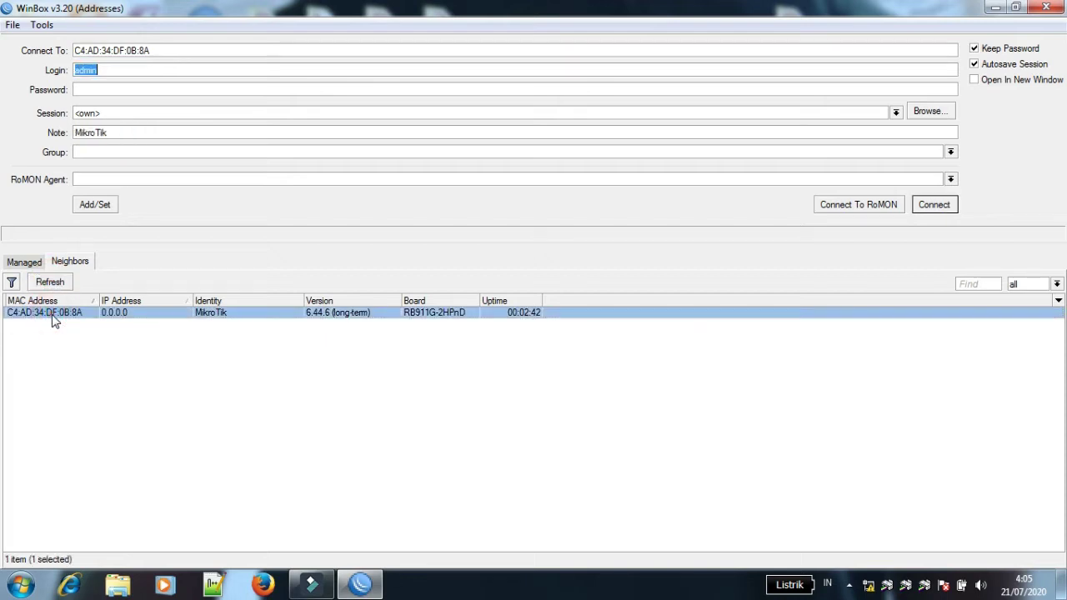
left_click(83, 90)
left_click(936, 205)
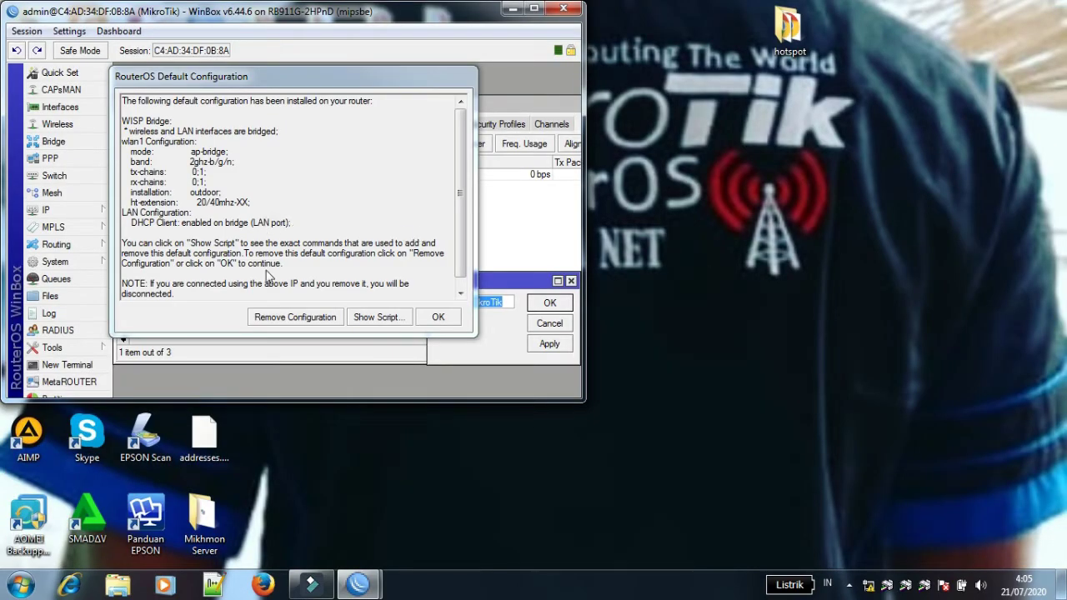
left_click(300, 317)
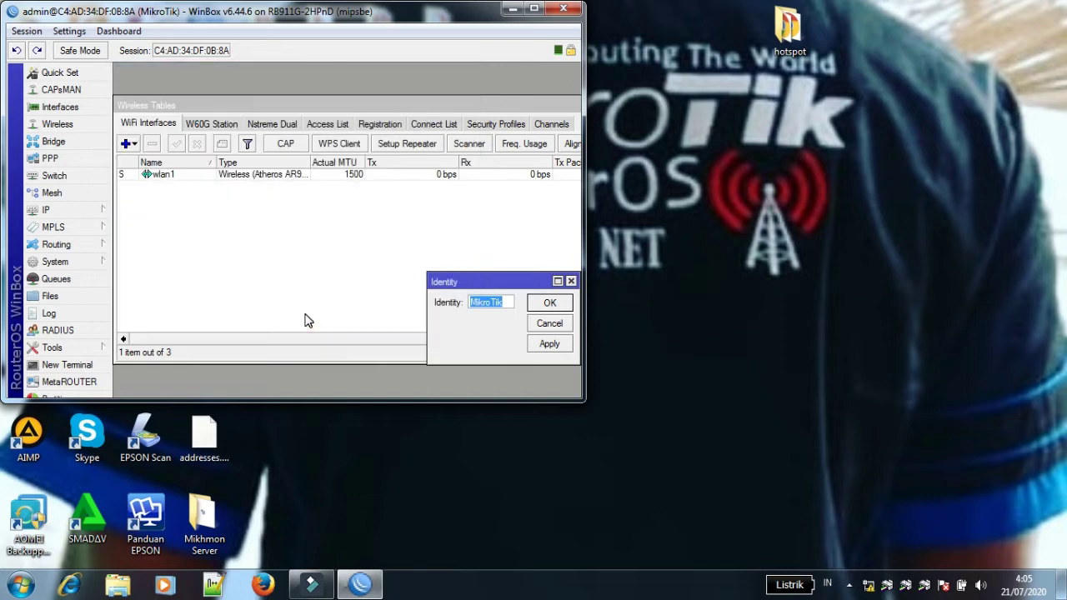
Close the Identity dialog, maximize the WinBox session and enable the wlan1 wireless interface.
left_click(571, 281)
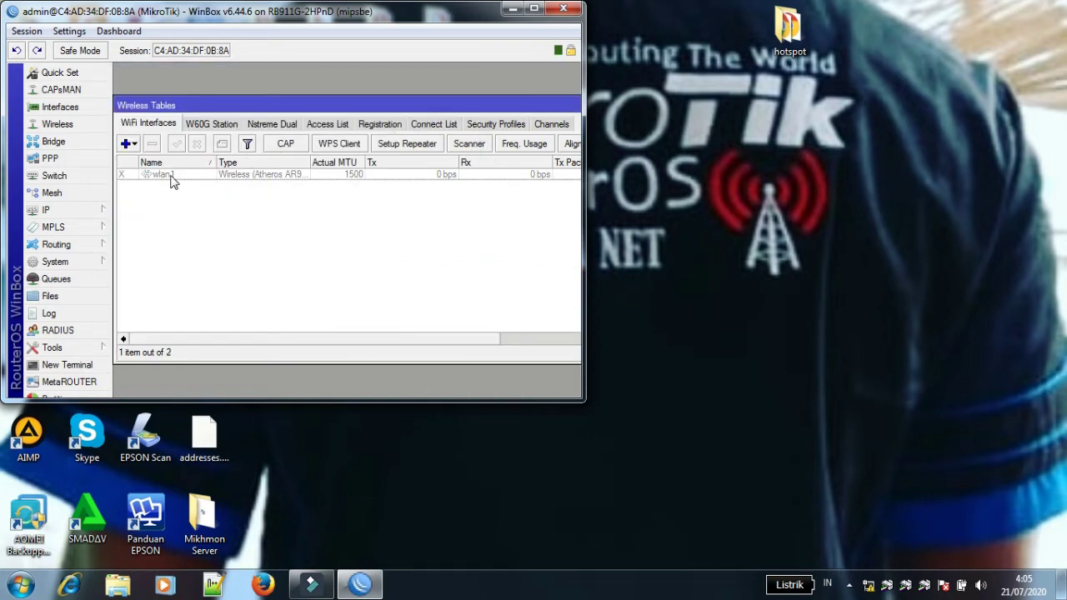
left_click(534, 10)
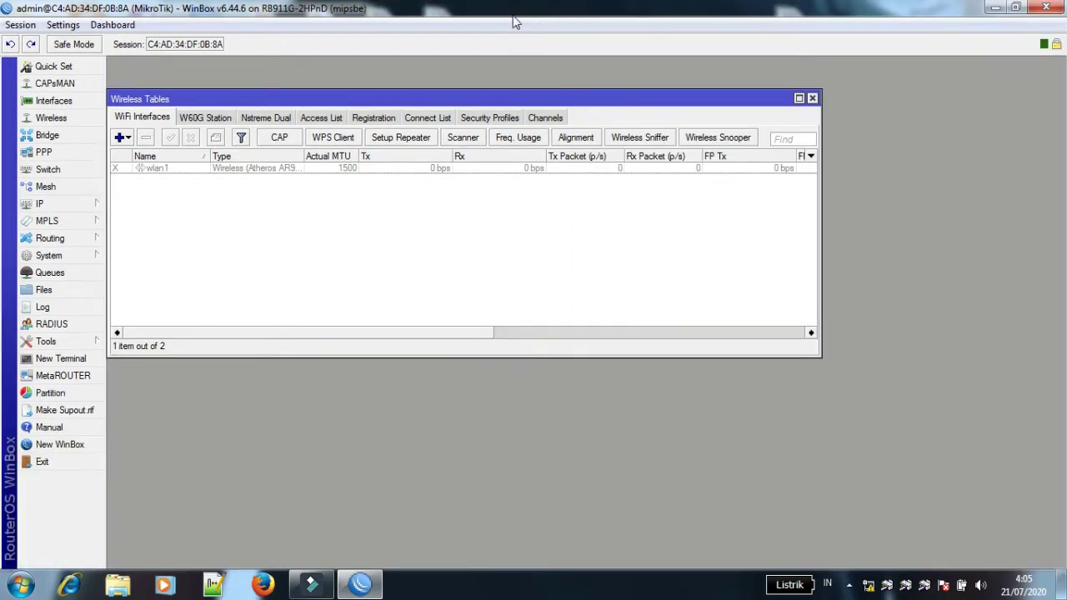
left_click(175, 172)
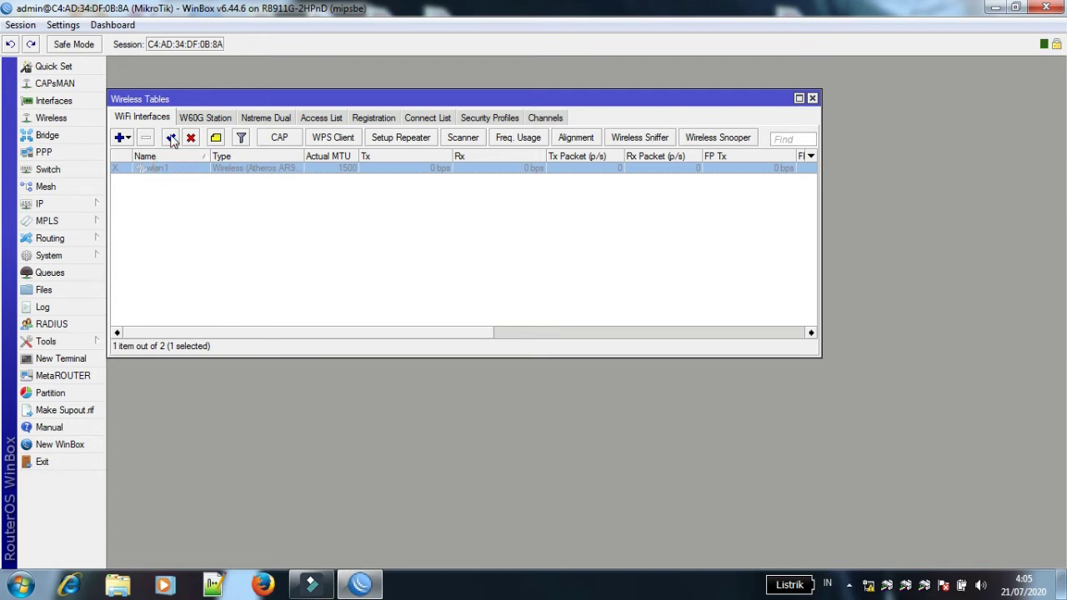
left_click(171, 138)
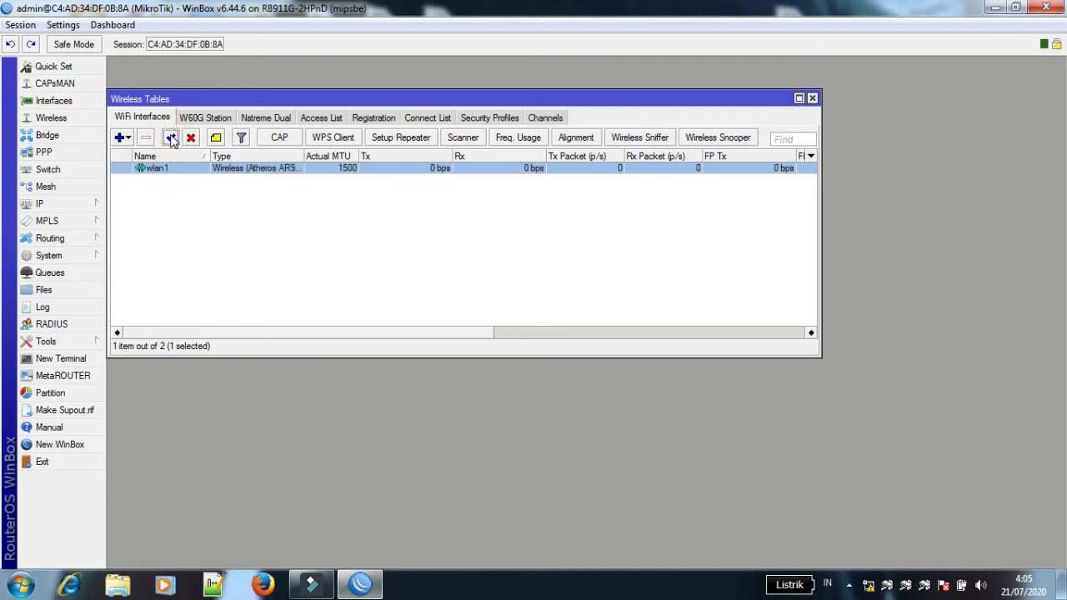
Add the IP address 192.168.211.20/24 to interface ether1 and close the address list.
left_click(74, 204)
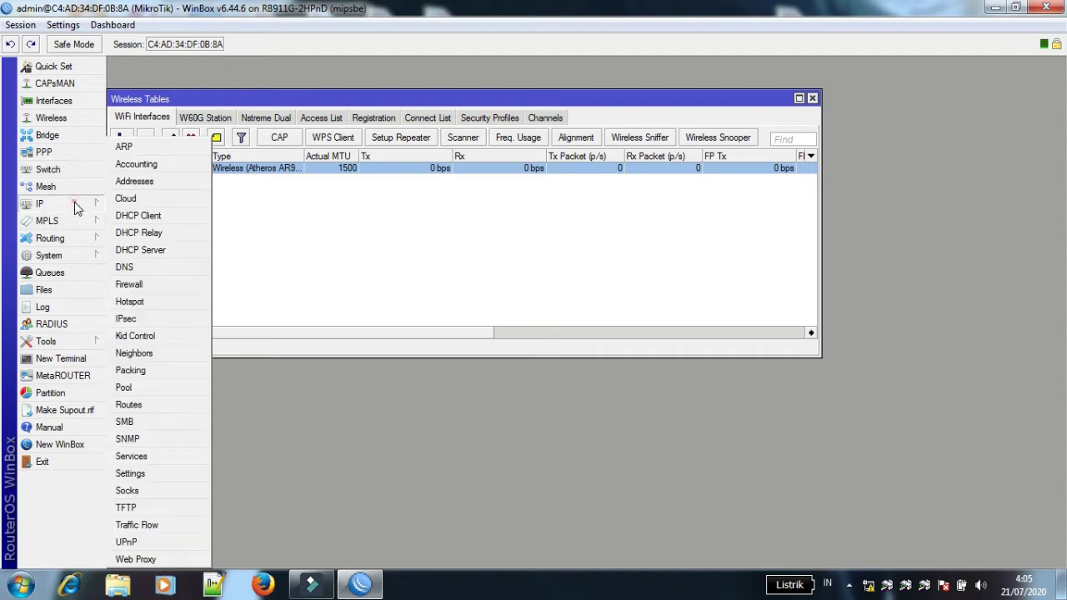
left_click(162, 183)
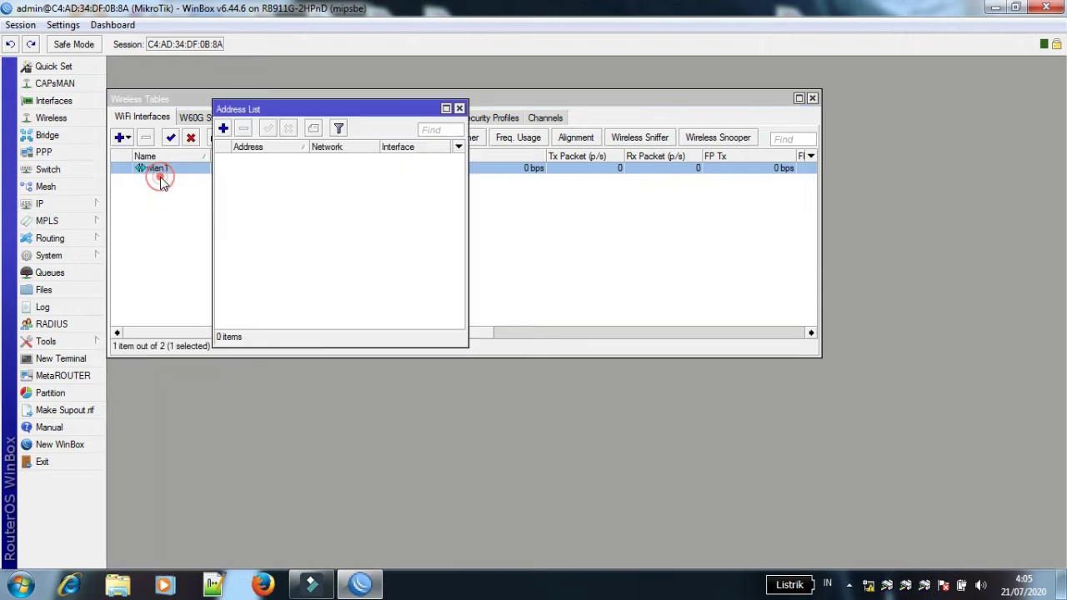
left_click(223, 127)
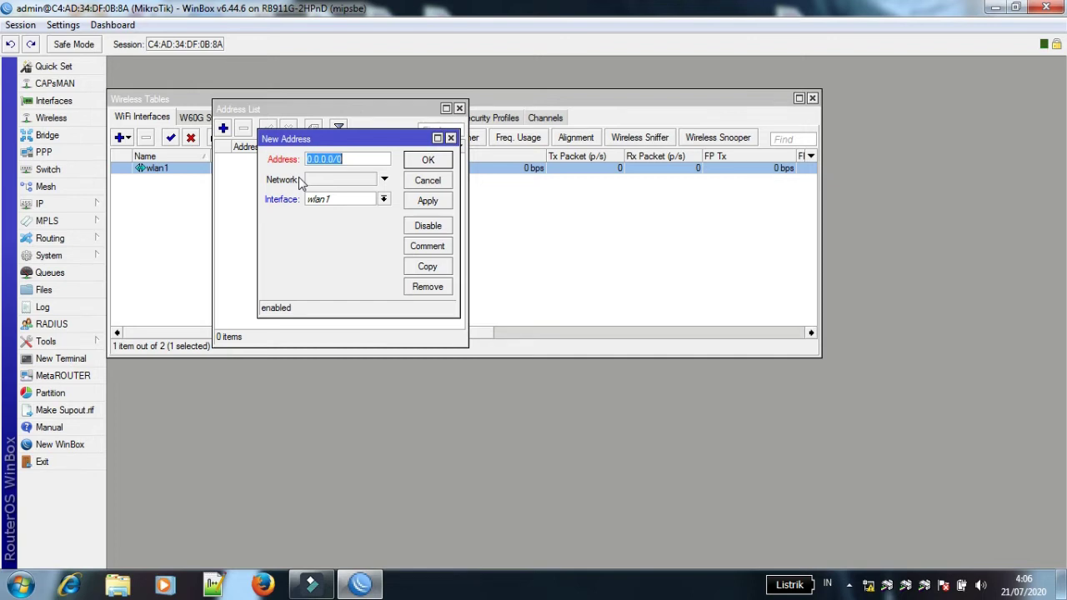
type("192.168.211.20/24")
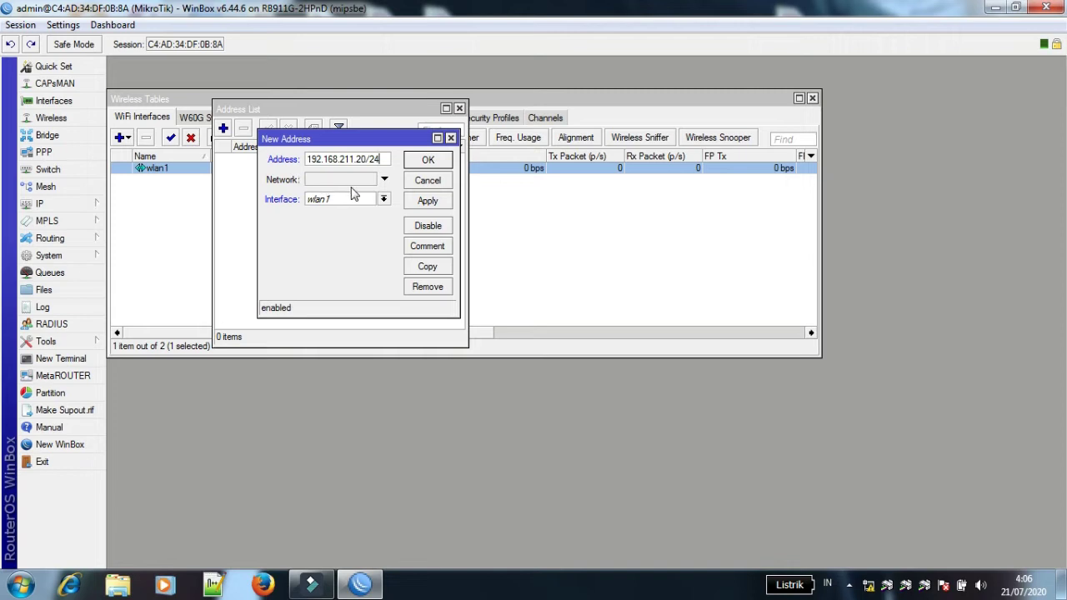
left_click(385, 200)
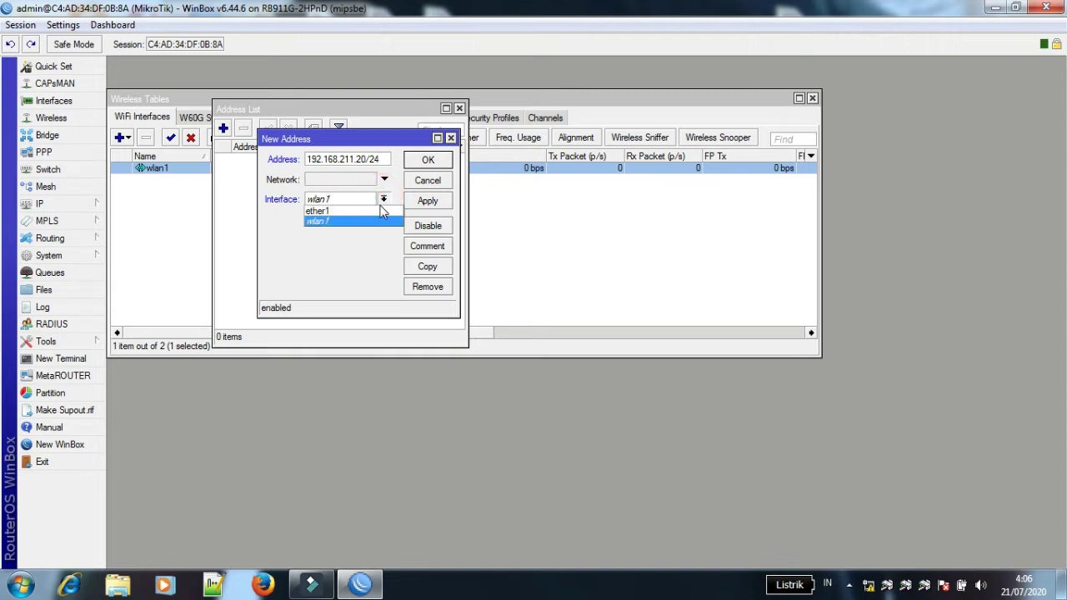
left_click(377, 211)
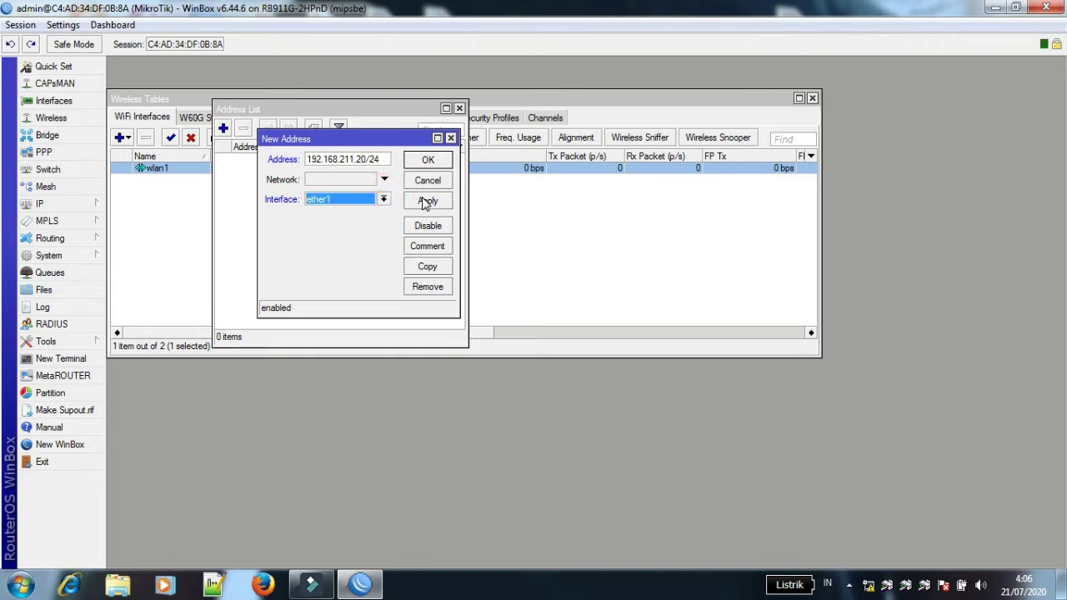
left_click(427, 200)
left_click(429, 160)
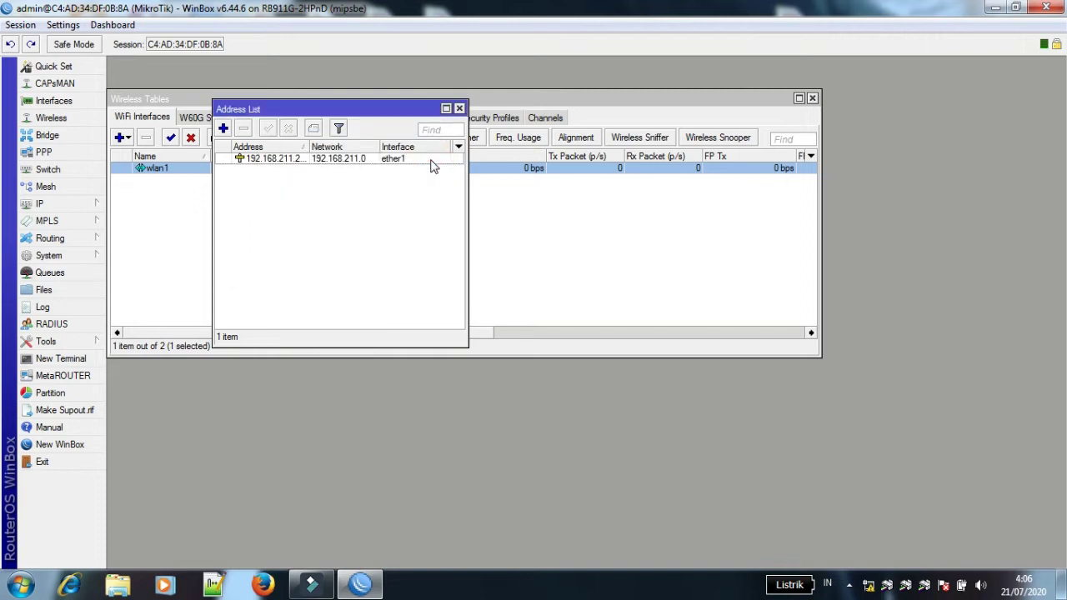
left_click(458, 109)
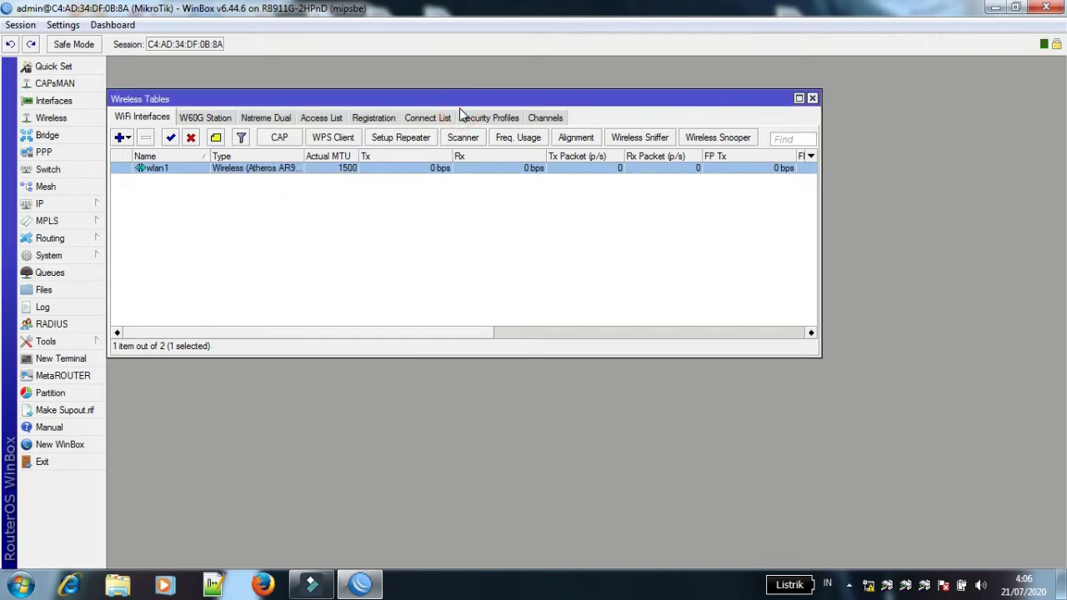
Create a new bridge interface with its default settings.
left_click(50, 135)
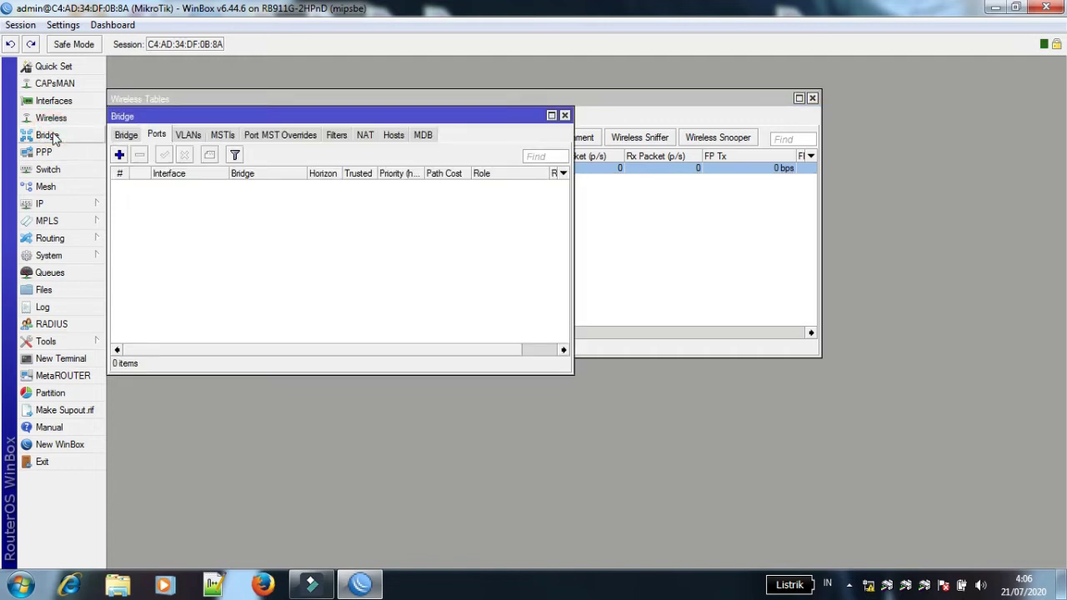
left_click(125, 135)
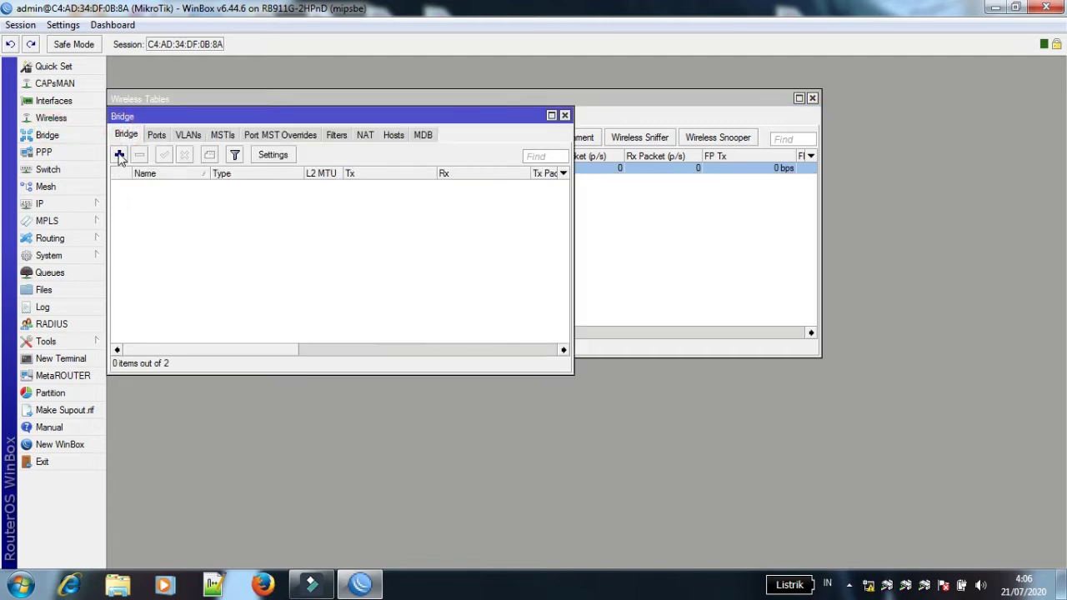
left_click(120, 155)
left_click(471, 129)
left_click(472, 87)
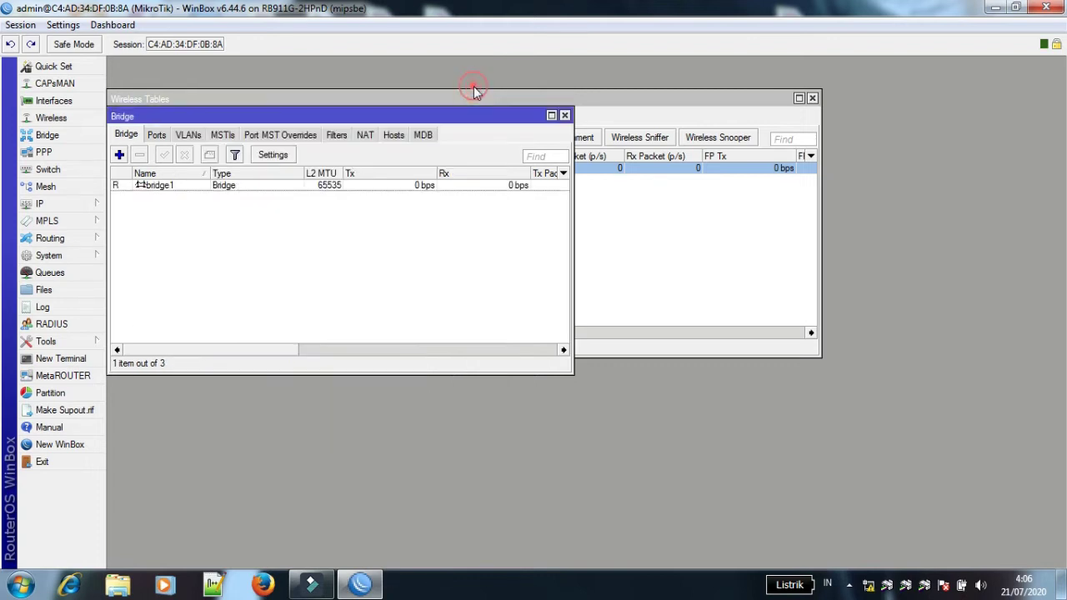
Add wlan1 as a port of bridge1.
left_click(159, 136)
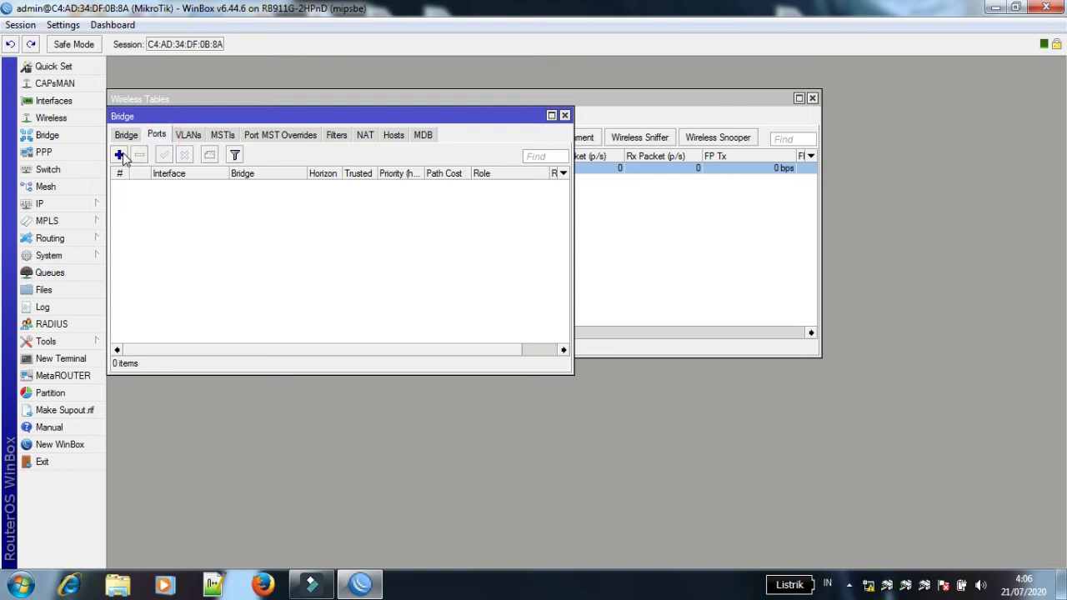
left_click(122, 154)
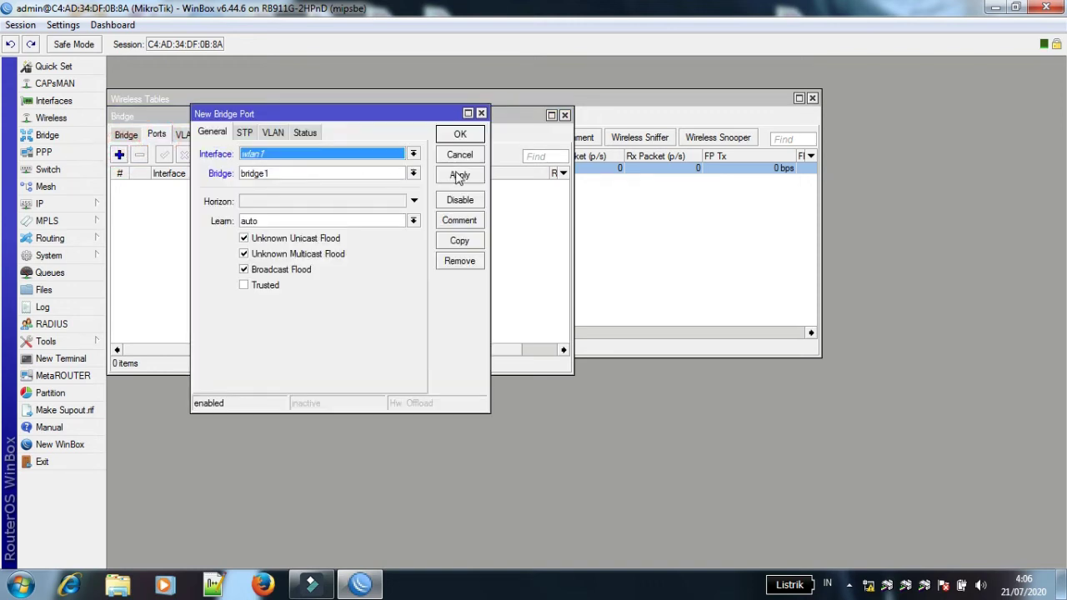
left_click(459, 135)
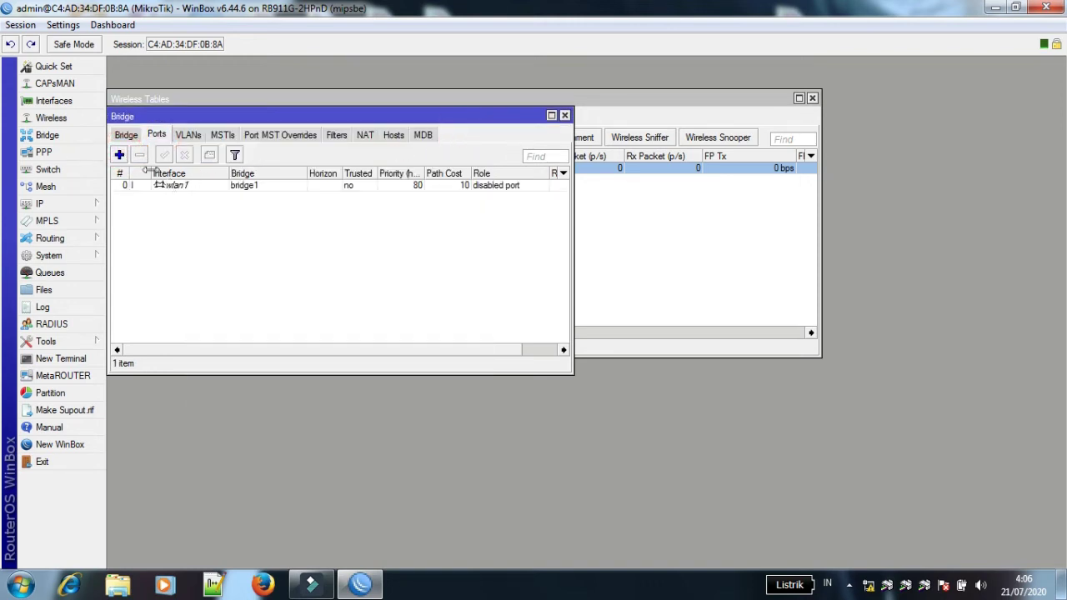
Add ether1 as a port of bridge1, reconnect to the router and close the bridge window.
left_click(120, 155)
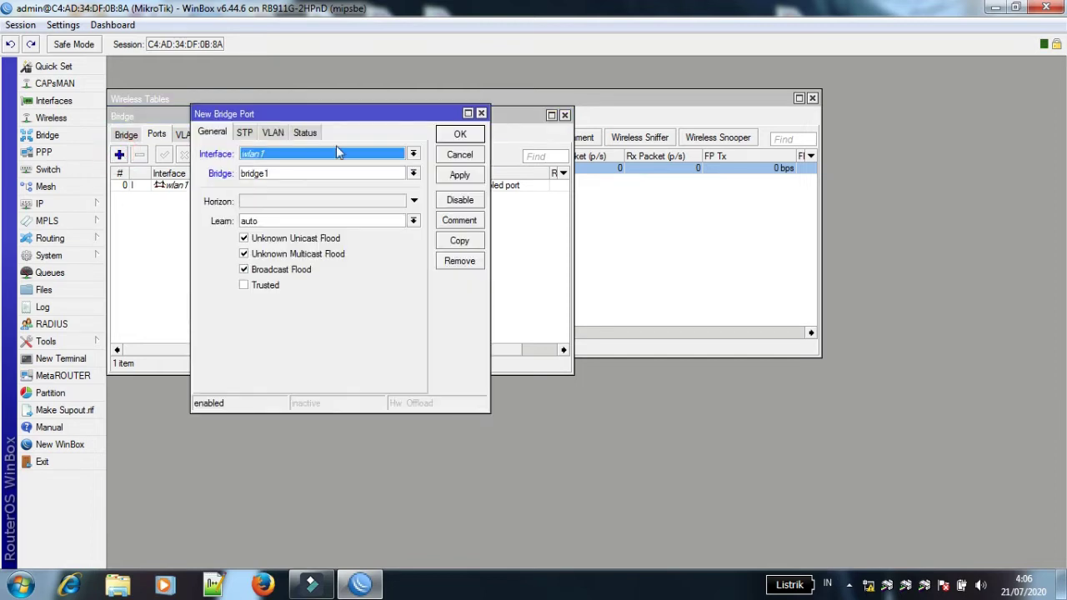
left_click(412, 155)
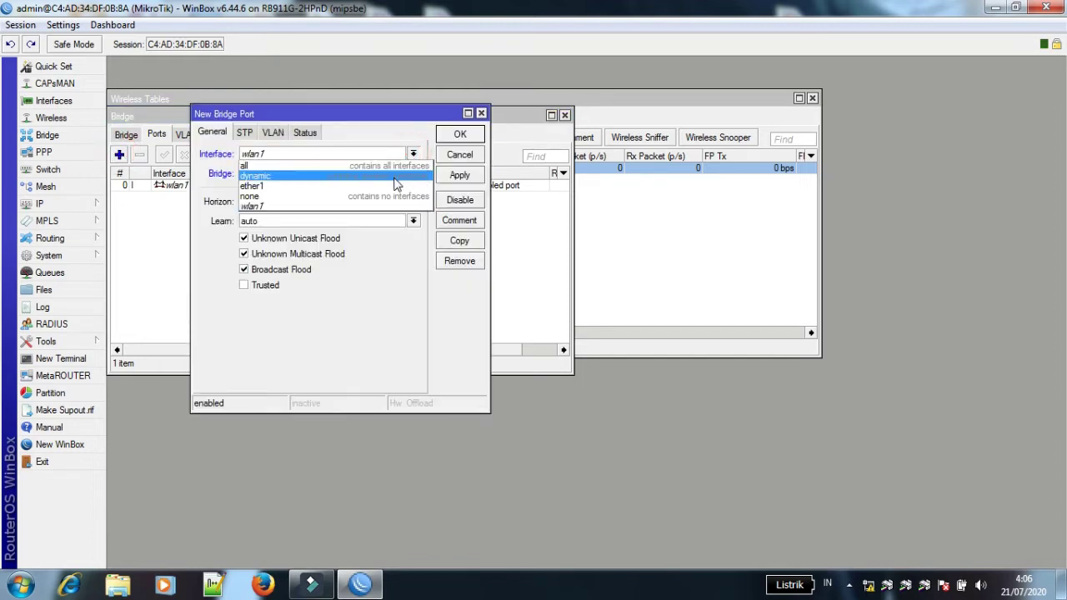
left_click(393, 189)
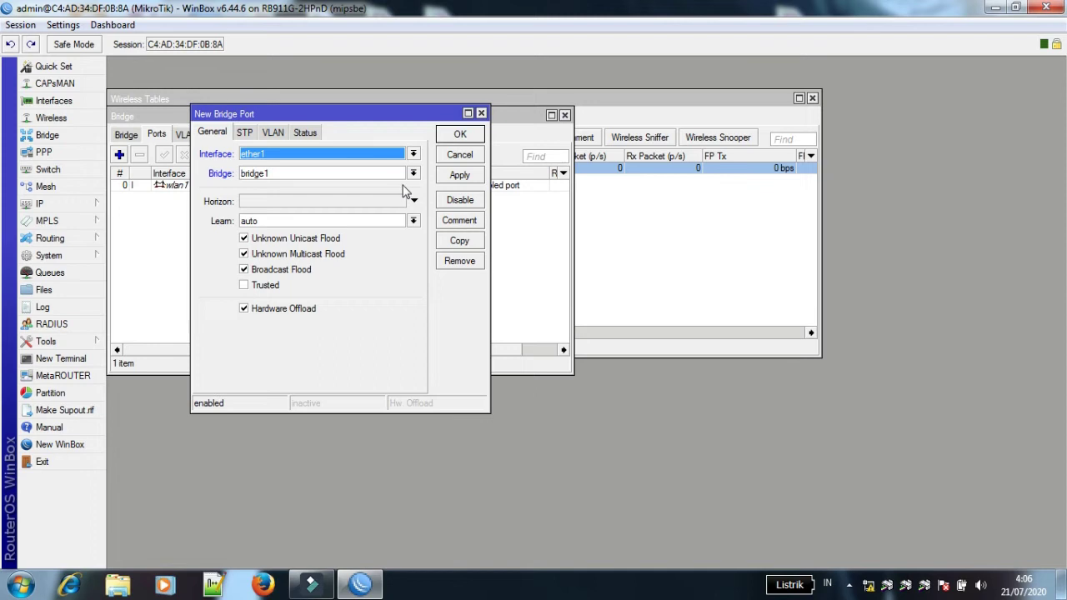
left_click(460, 135)
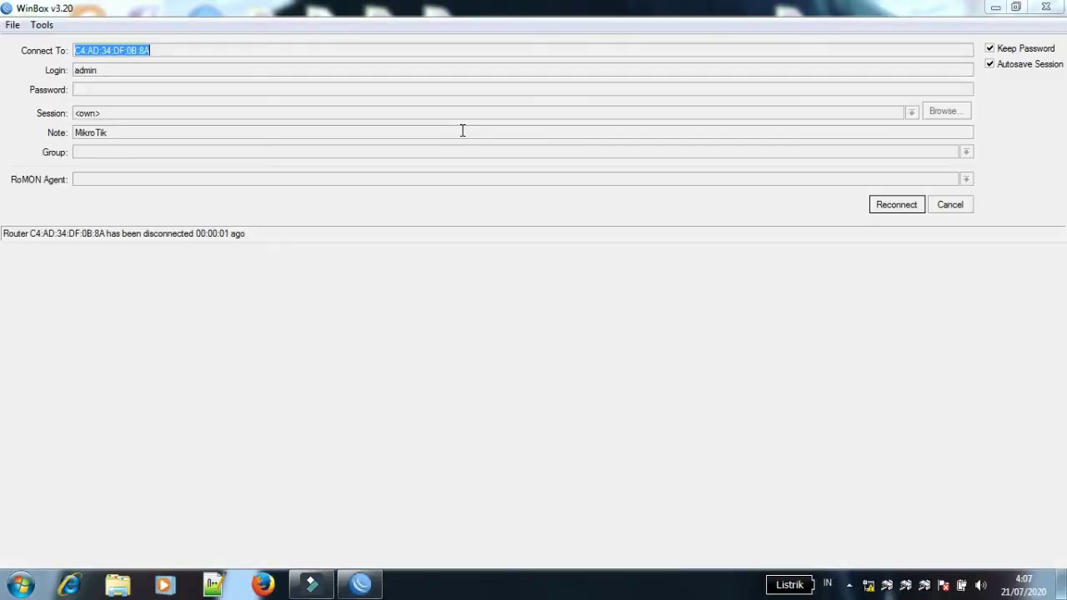
left_click(898, 207)
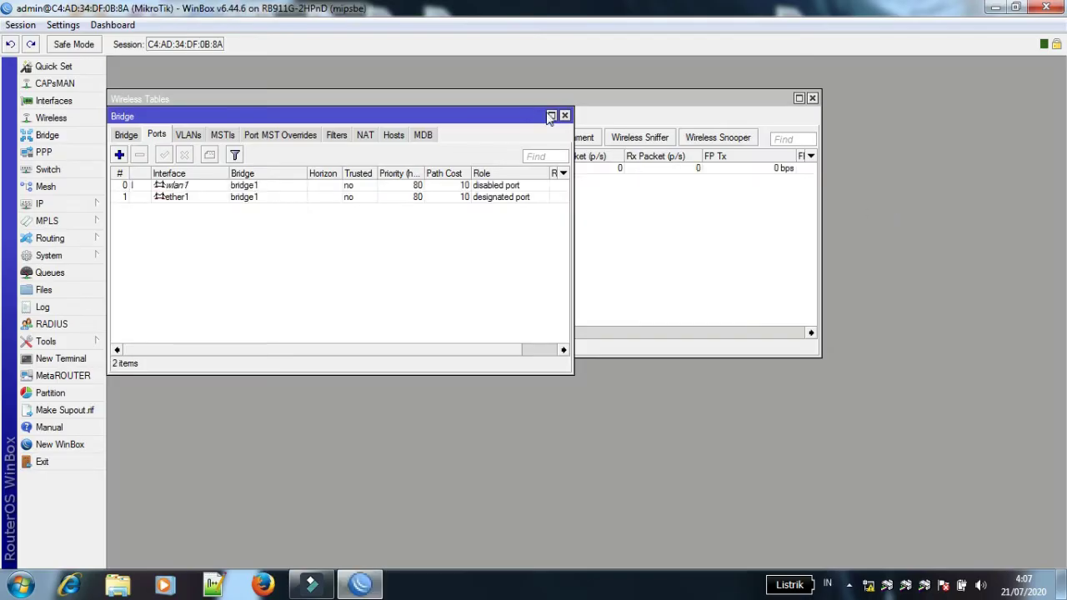
left_click(565, 115)
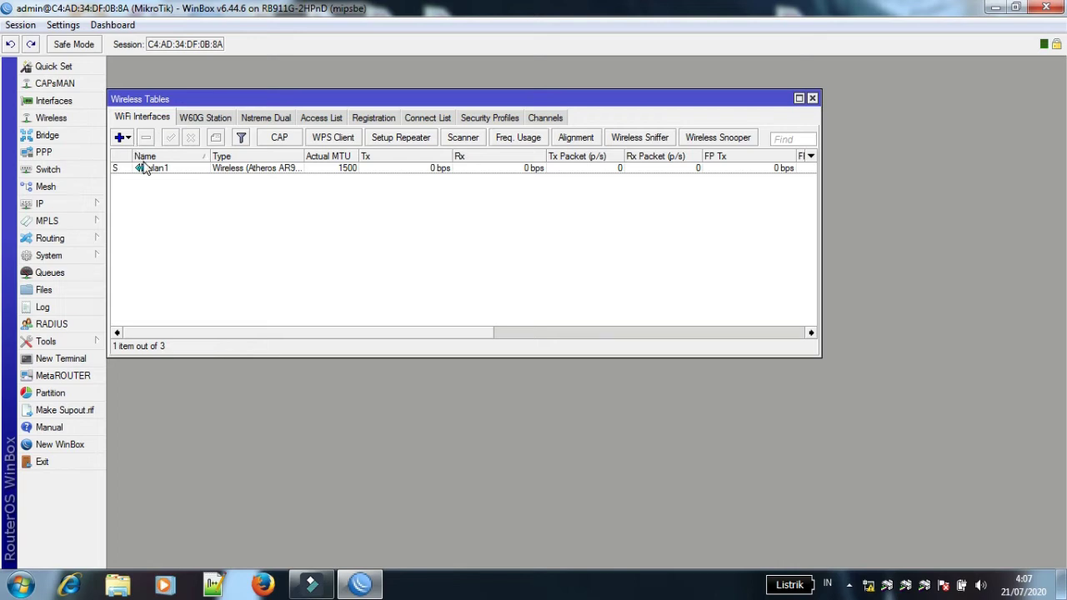
Set wlan1's wireless mode to ap bridge and its frequency to 2447 MHz, keeping the 20MHz channel width.
double_click(172, 170)
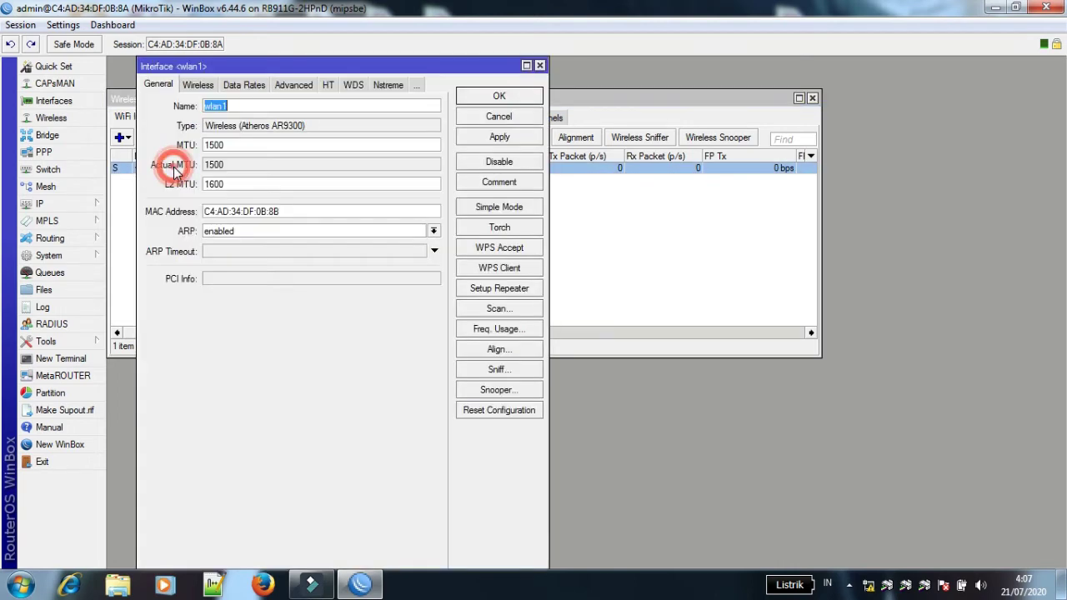
left_click(200, 85)
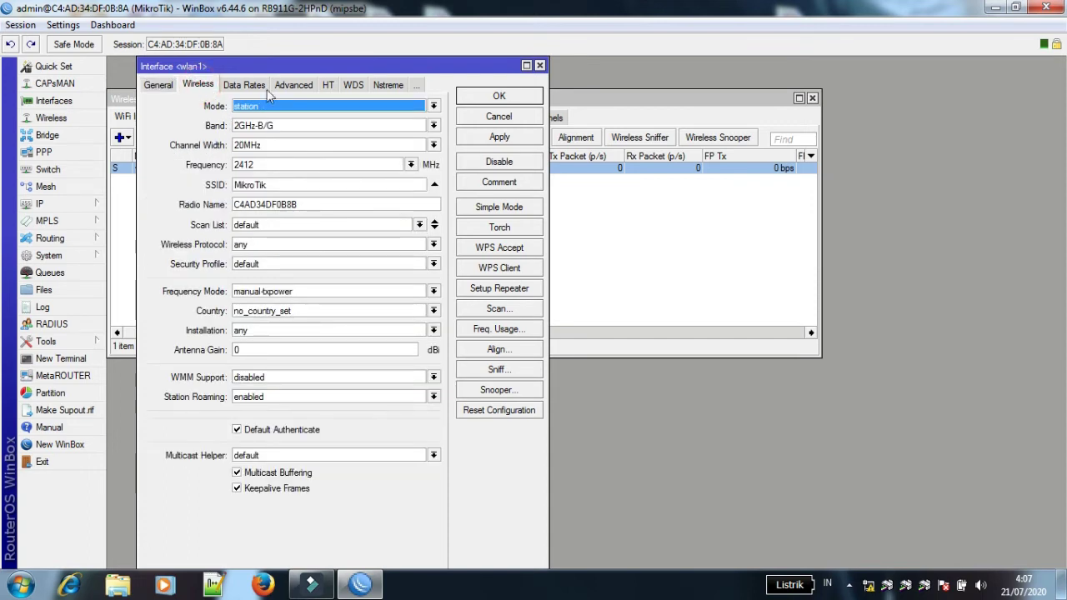
left_click(433, 107)
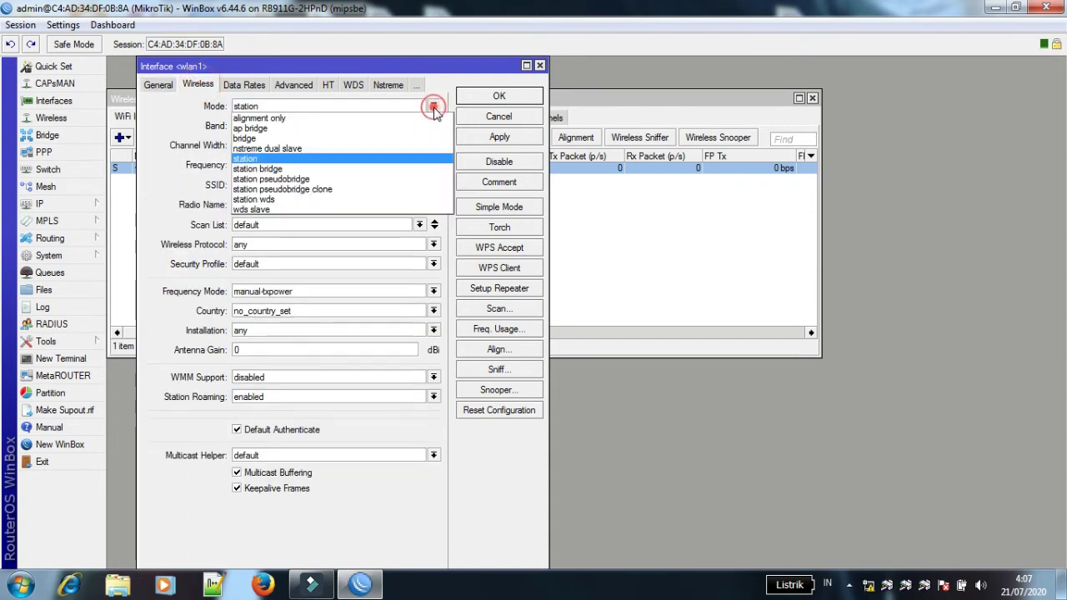
left_click(402, 133)
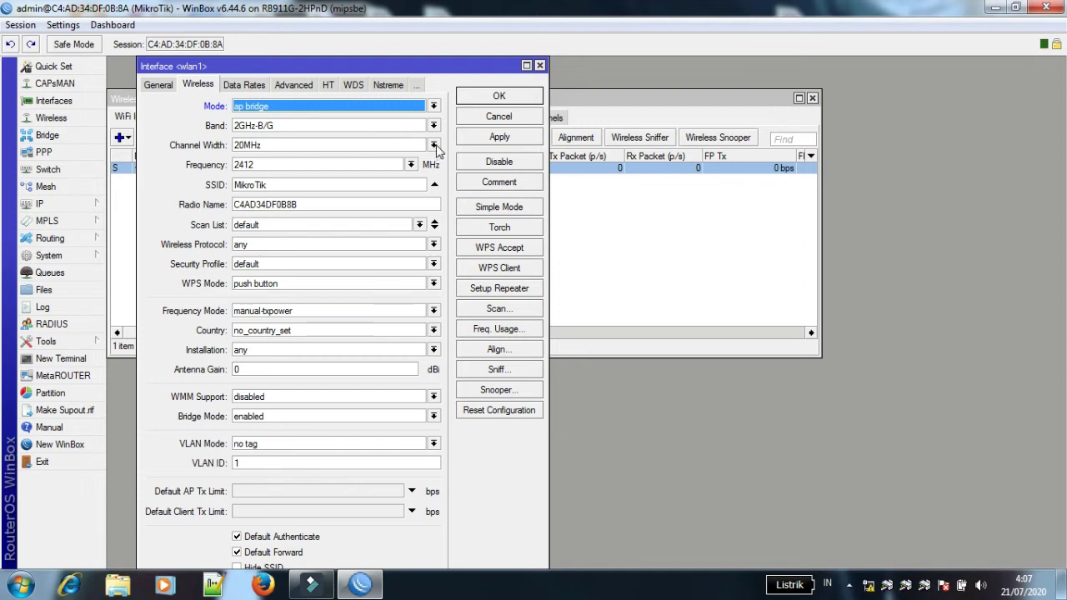
left_click(433, 145)
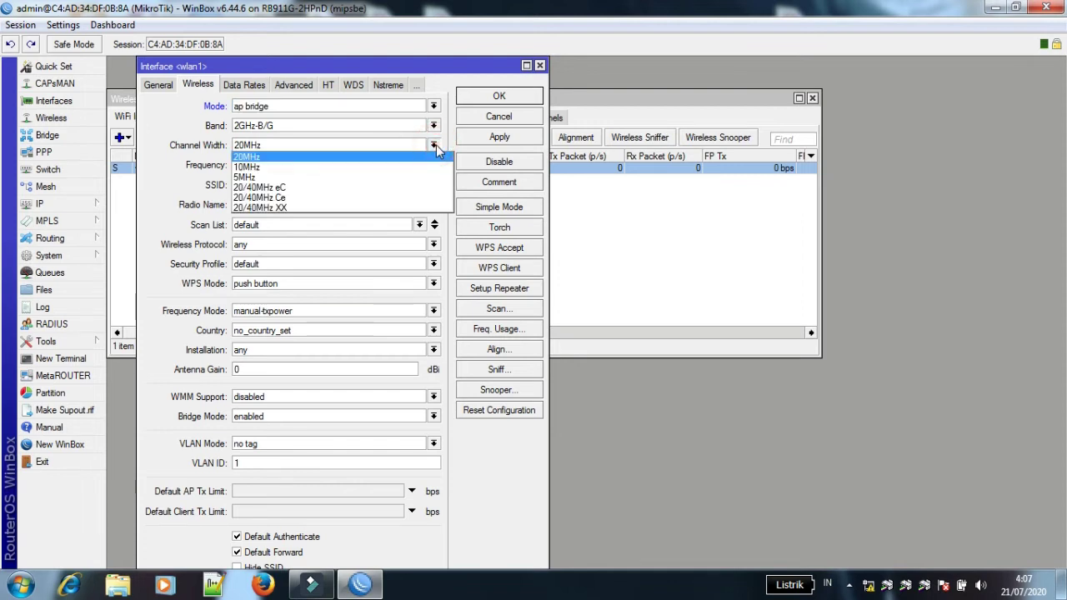
left_click(434, 145)
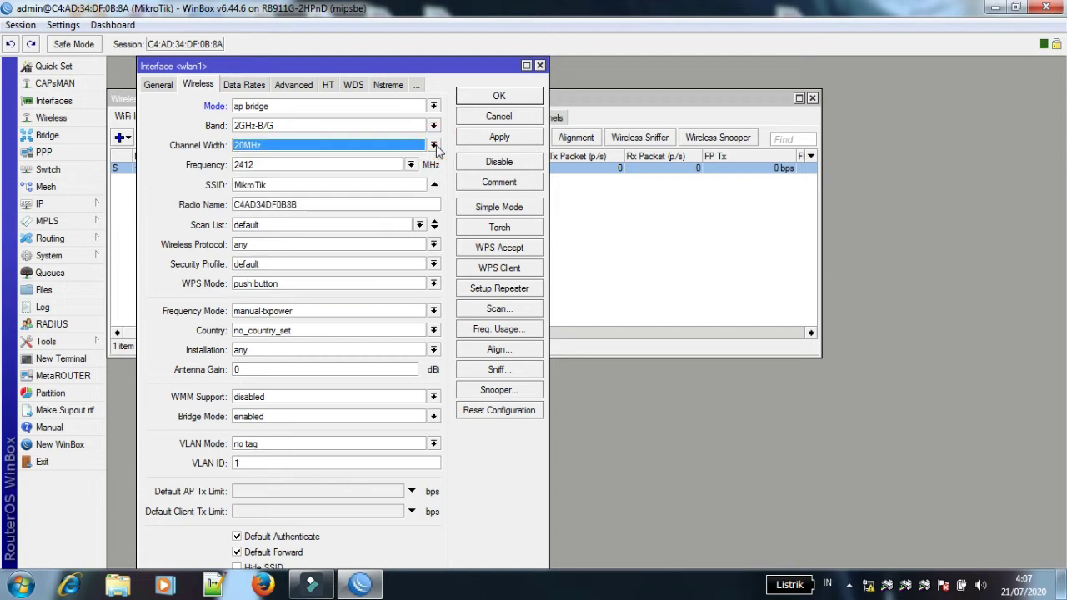
left_click(411, 165)
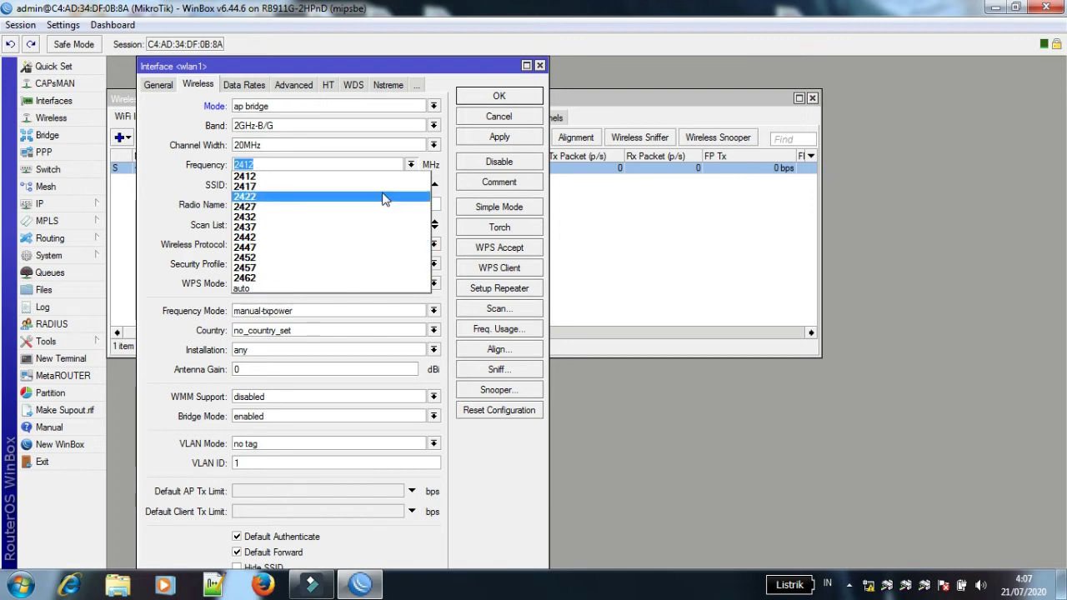
left_click(370, 248)
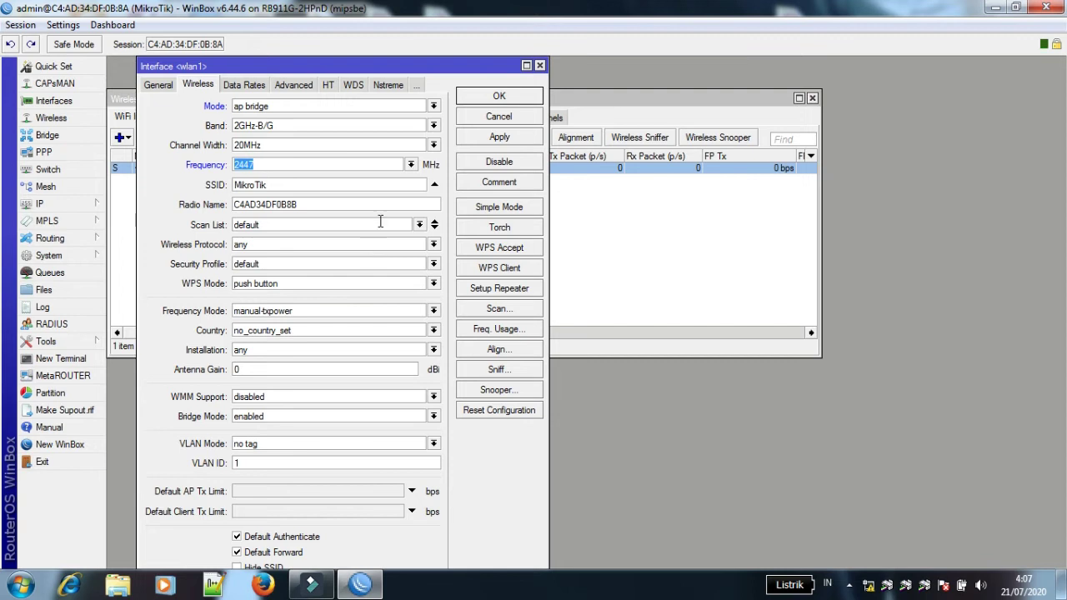
Replace wlan1's default SSID with SEKTORAL VOCER.
left_click(412, 186)
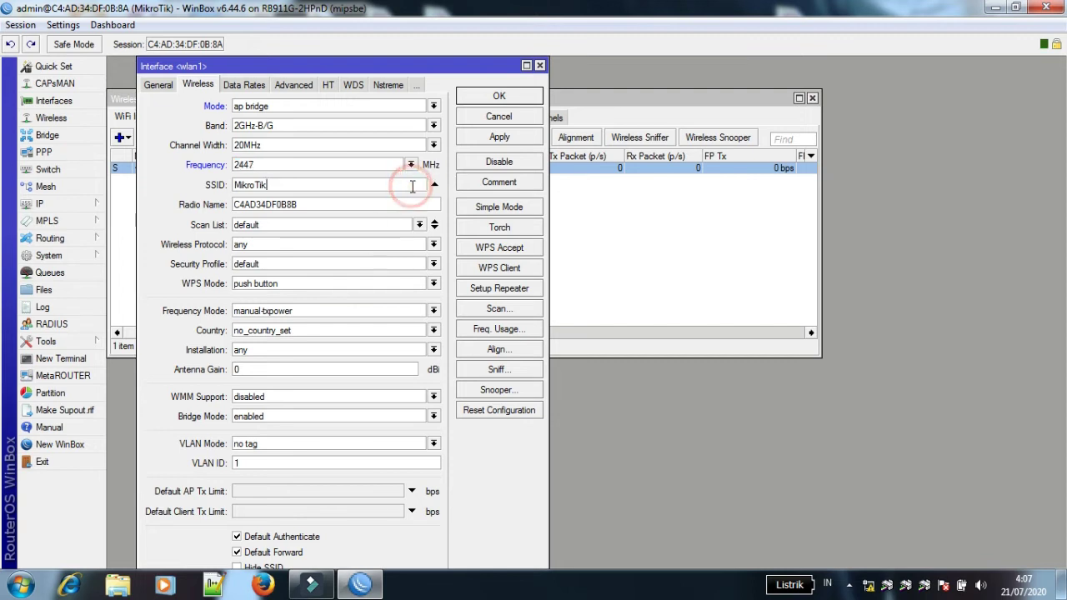
key("BackSpace")
key("BackSpace")
key("BackSpace")
key("BackSpace")
key("BackSpace")
key("BackSpace")
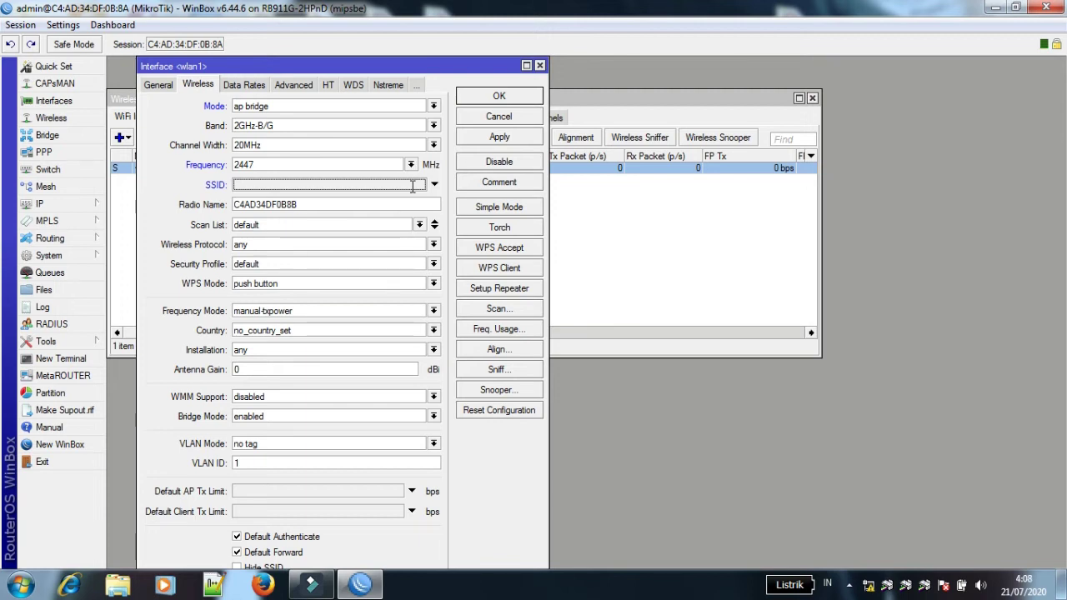
type("SE")
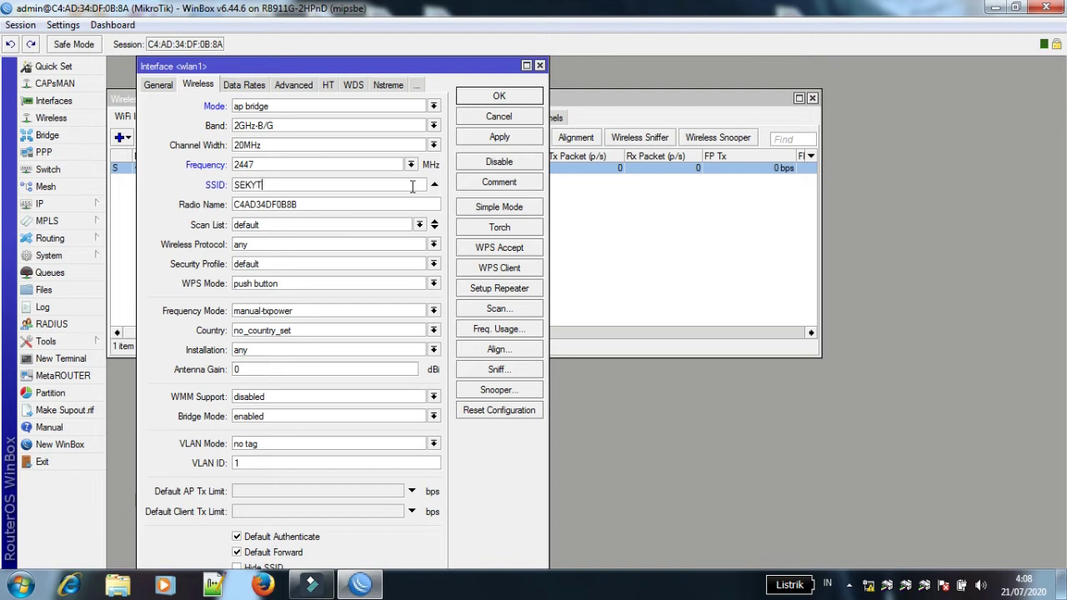
type("KTORAL")
Replace wlan1's radio name with AP VOCERAN.
left_click(391, 204)
key("BackSpace")
key("BackSpace")
key("BackSpace")
key("BackSpace")
key("BackSpace")
key("BackSpace")
key("BackSpace")
key("BackSpace")
key("BackSpace")
key("BackSpace")
key("BackSpace")
key("BackSpace")
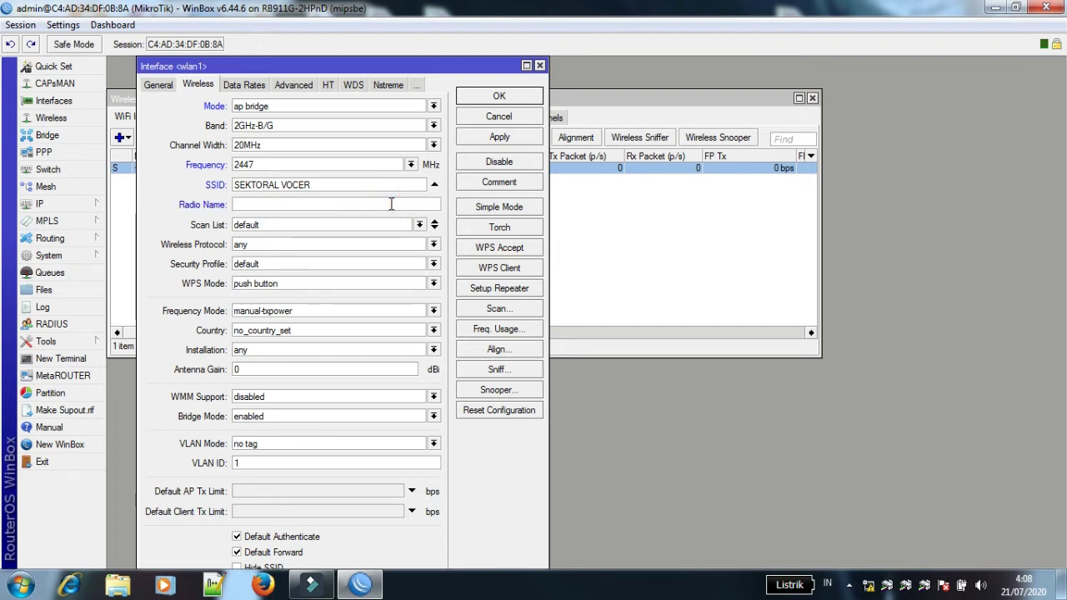
type("AP VOCERAN")
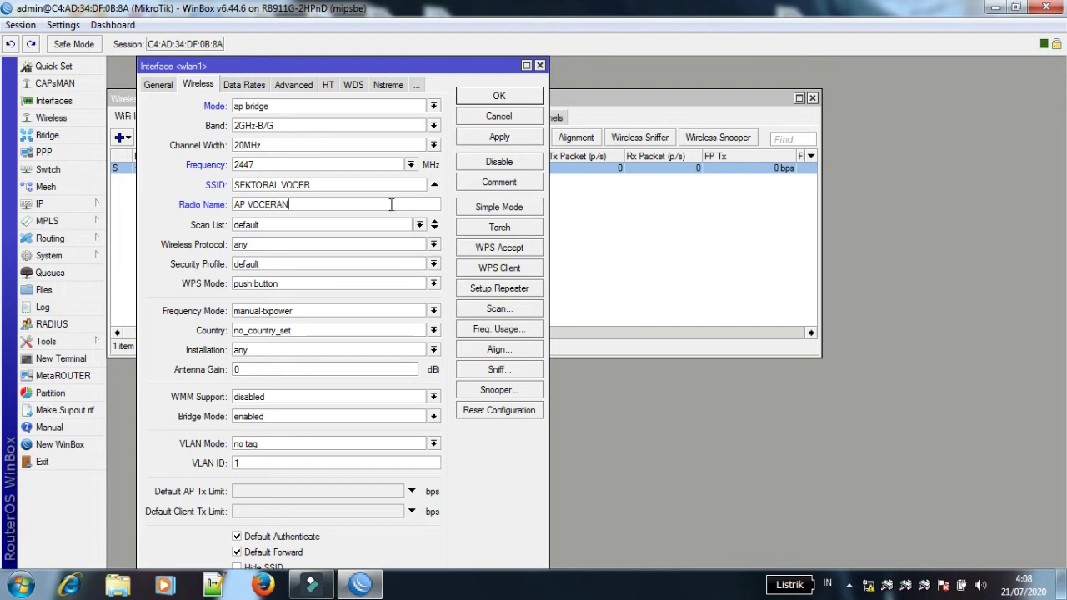
Keep wlan1's wireless protocol at any, set its antenna gain to 27 dBi and apply the wireless settings.
left_click(351, 245)
left_click(352, 246)
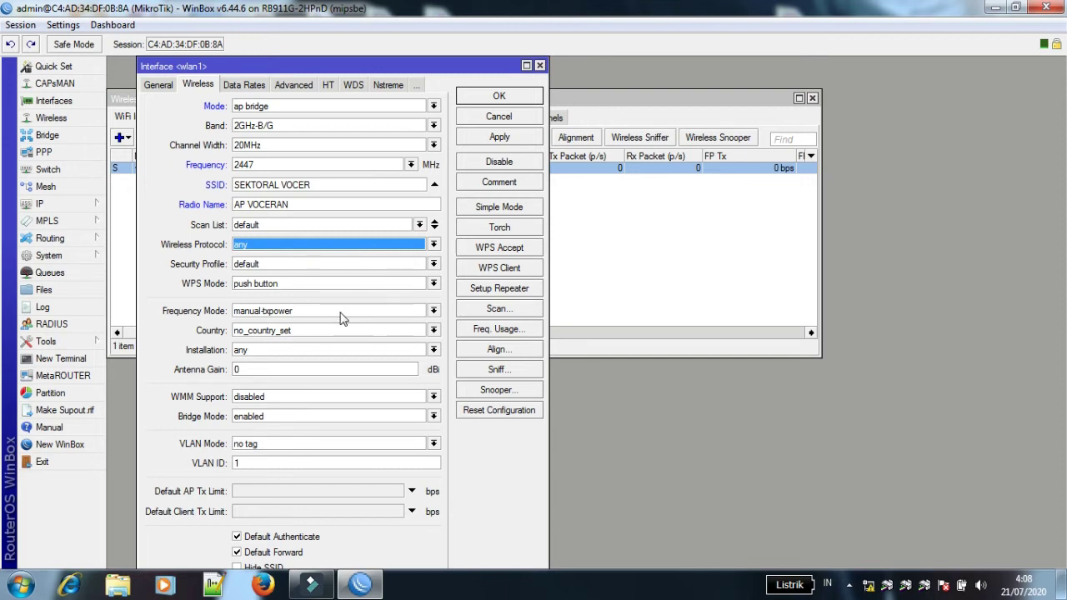
left_click(320, 369)
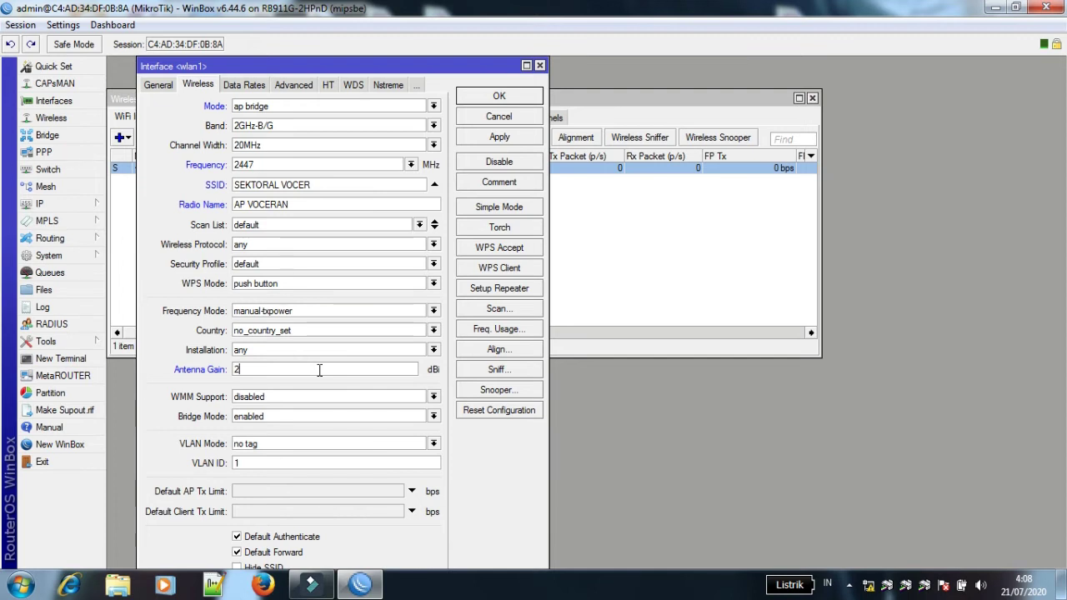
left_click(511, 140)
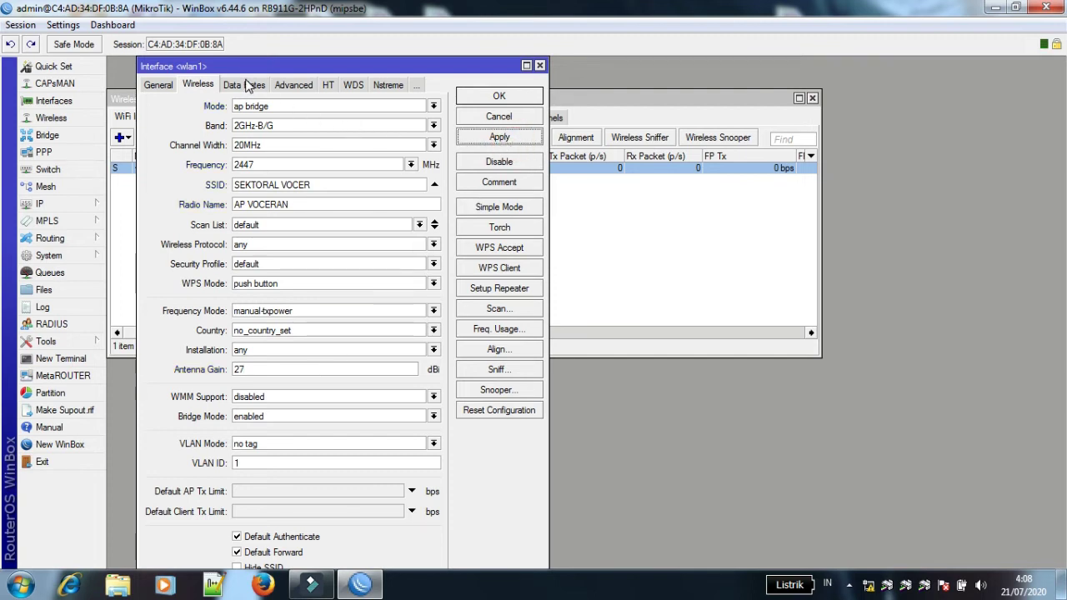
Set wlan1's Tx power mode to all rates fixed with 27 dBm, apply it and close the interface settings.
left_click(415, 85)
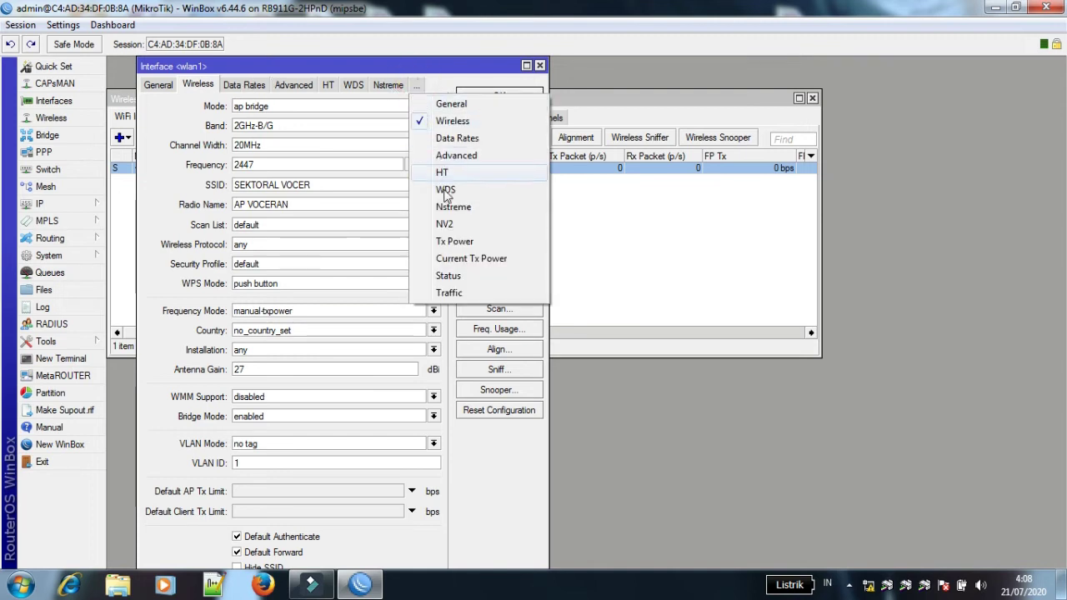
left_click(453, 242)
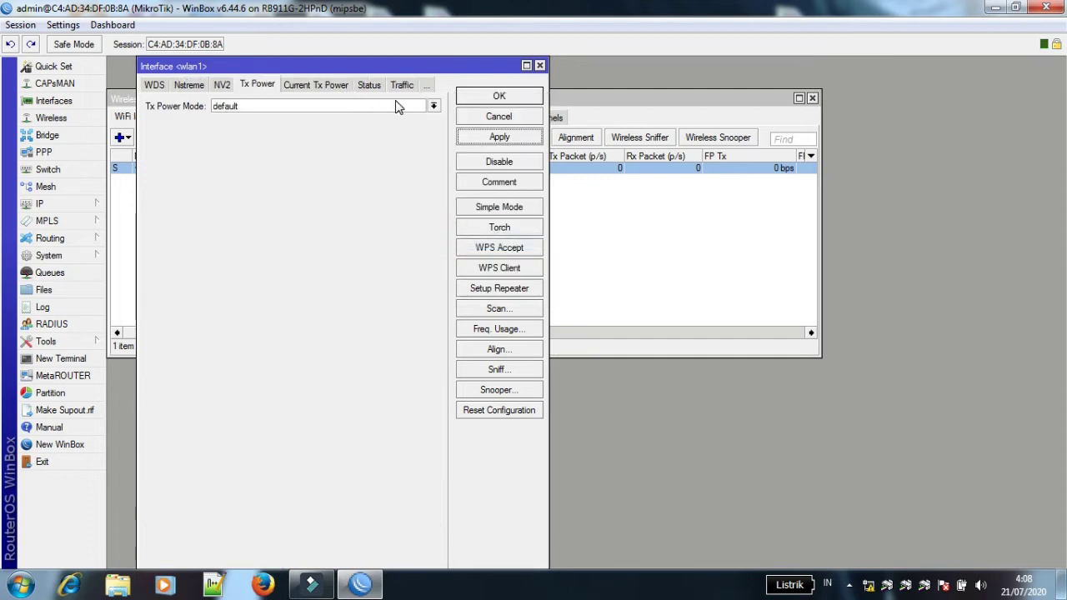
left_click(433, 106)
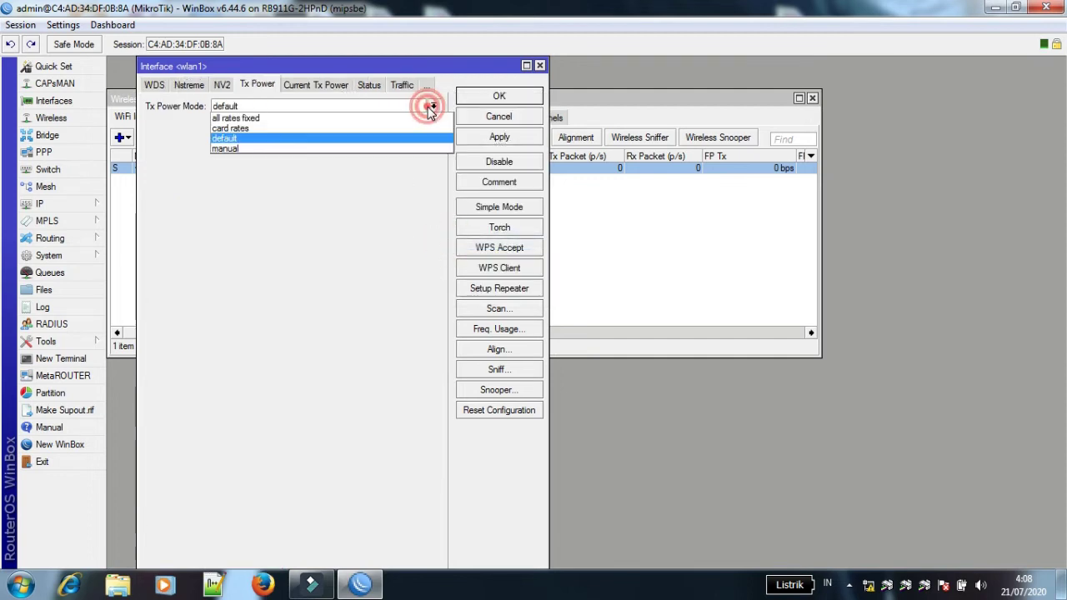
left_click(374, 118)
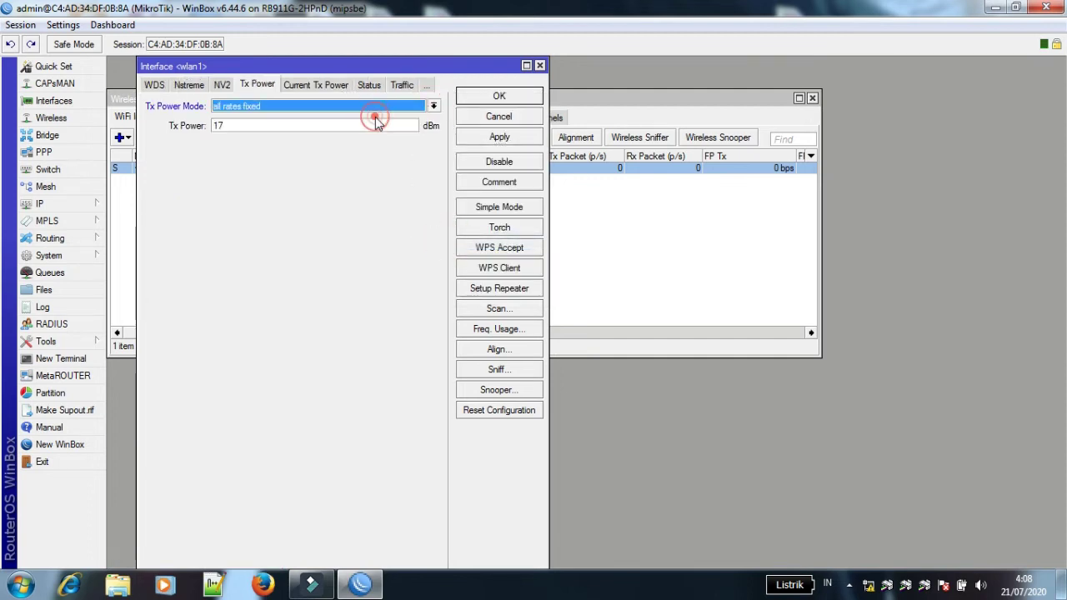
left_click(217, 125)
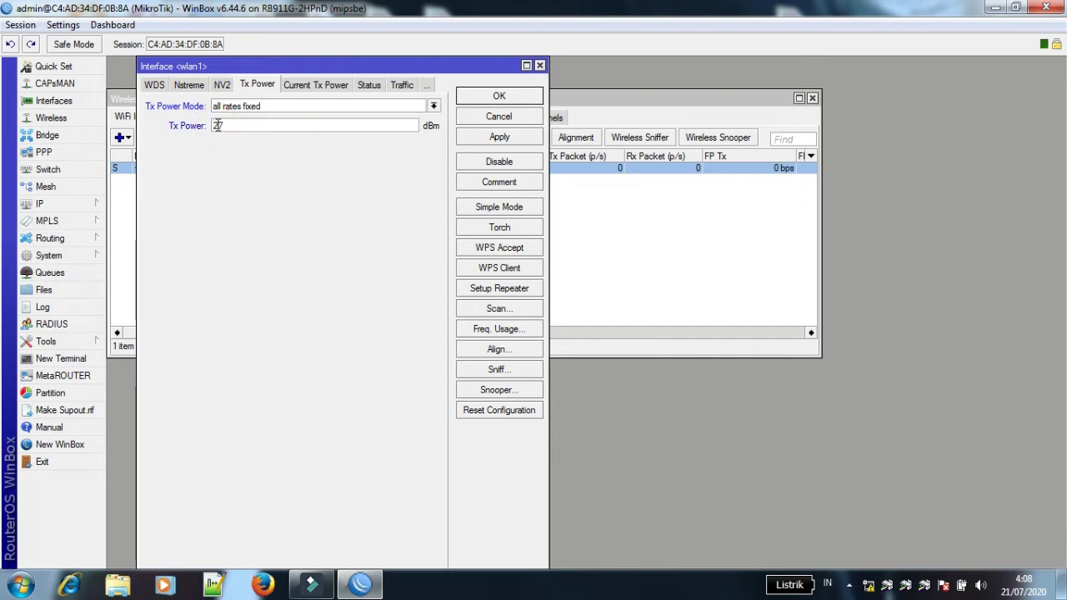
left_click(496, 138)
left_click(500, 97)
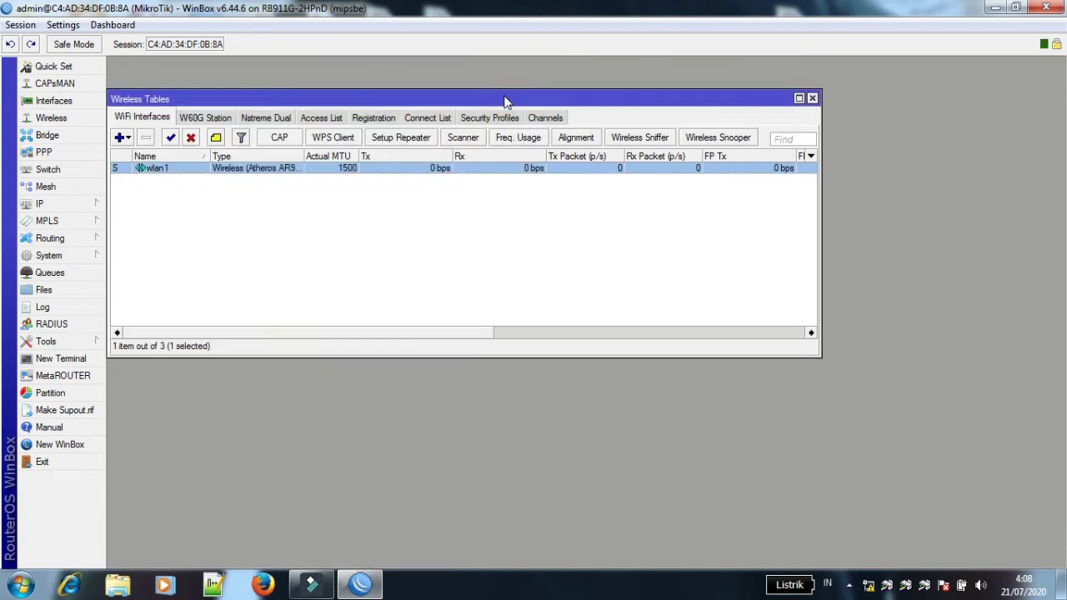
Review wlan1's wireless settings, check the computer's available Wi-Fi networks for the new SSID and inspect the wireless registration table.
double_click(290, 169)
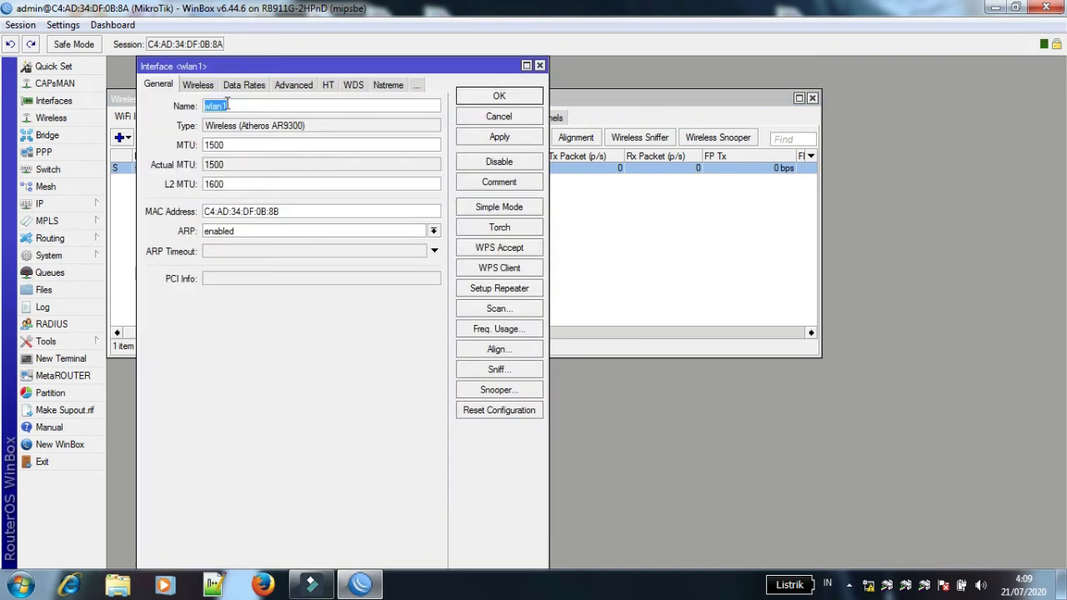
left_click(196, 86)
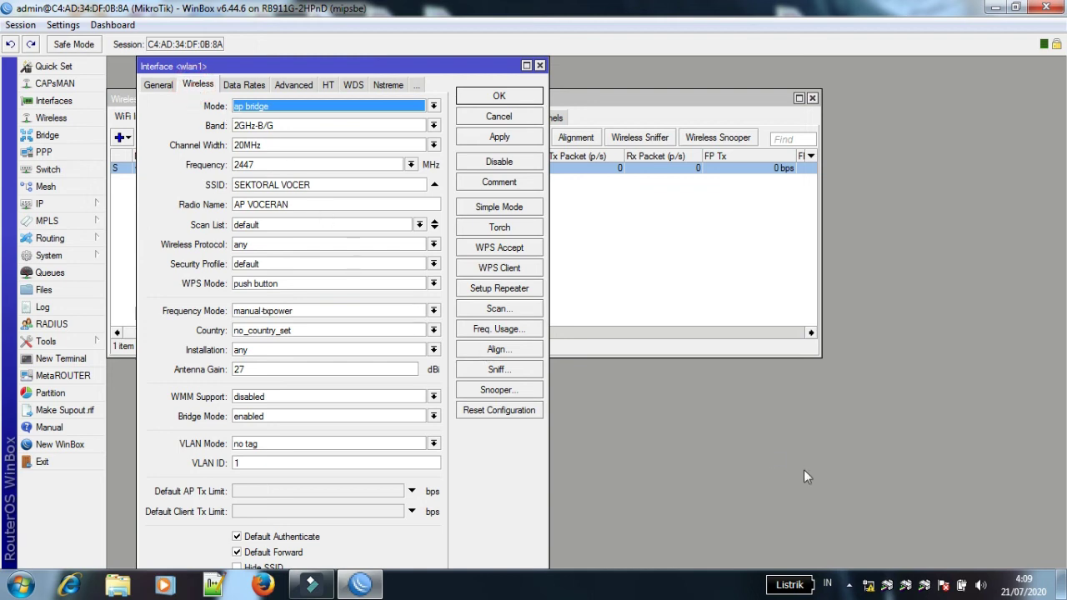
left_click(869, 586)
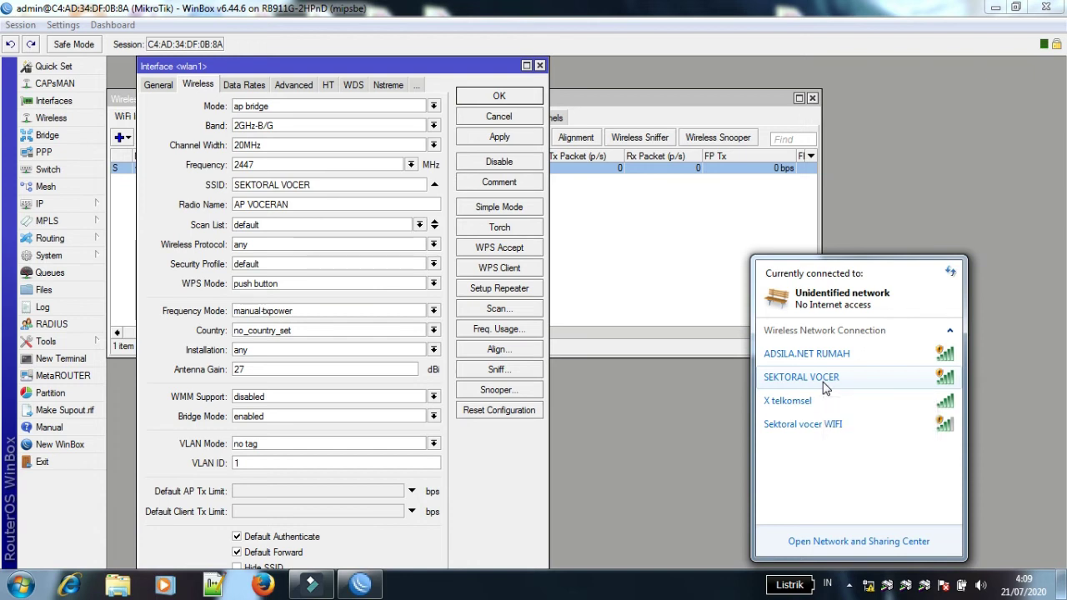
left_click(518, 96)
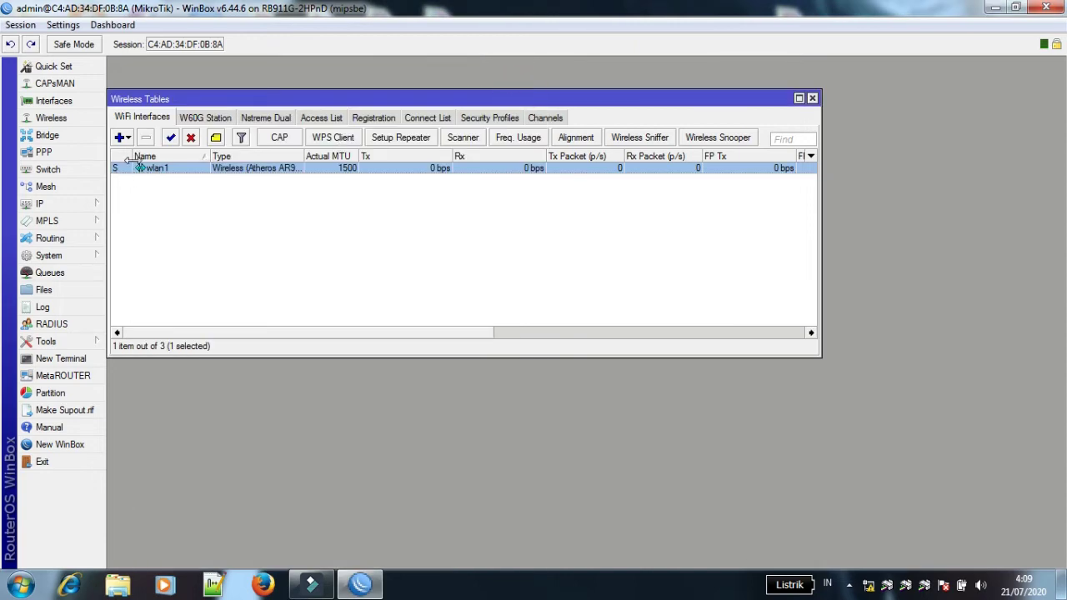
left_click(375, 121)
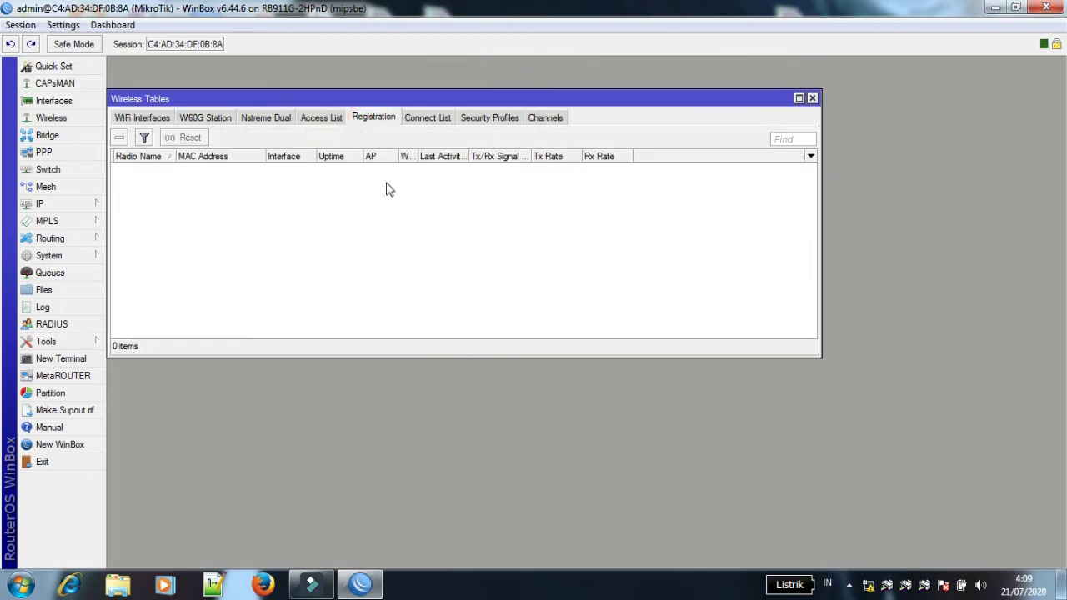
left_click(140, 118)
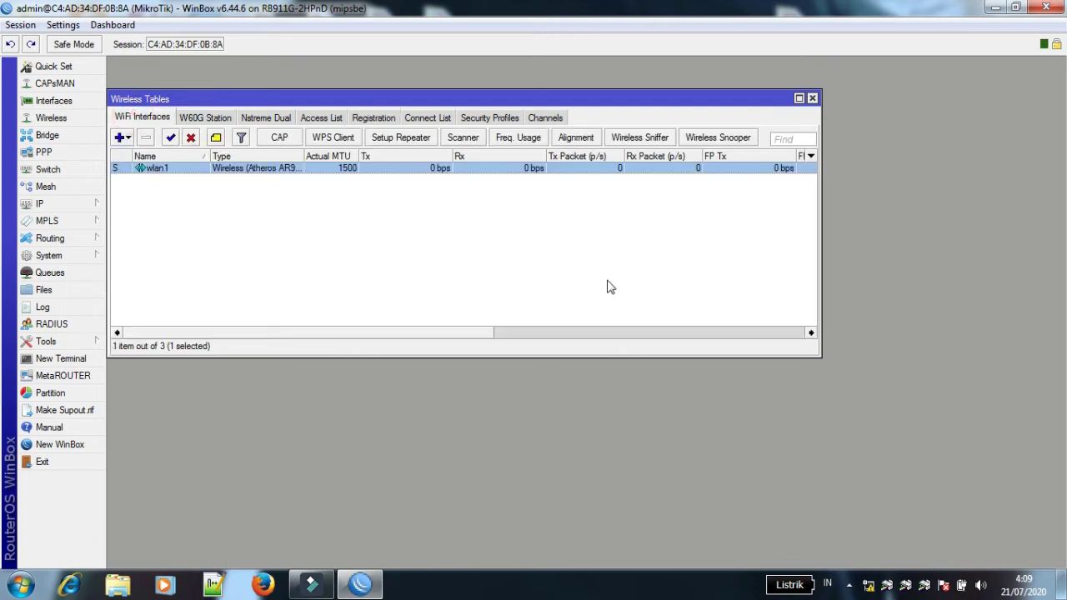
Connect the computer to the SEKTORAL VOCER Wi-Fi network and check its entry in the router's wireless registration table.
left_click(868, 585)
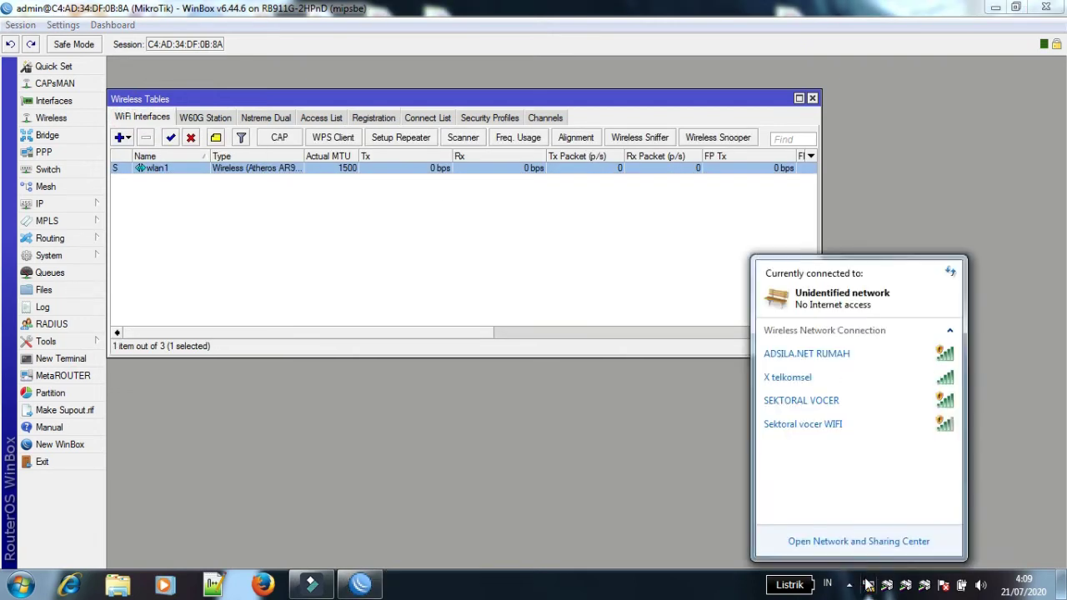
left_click(886, 398)
left_click(925, 458)
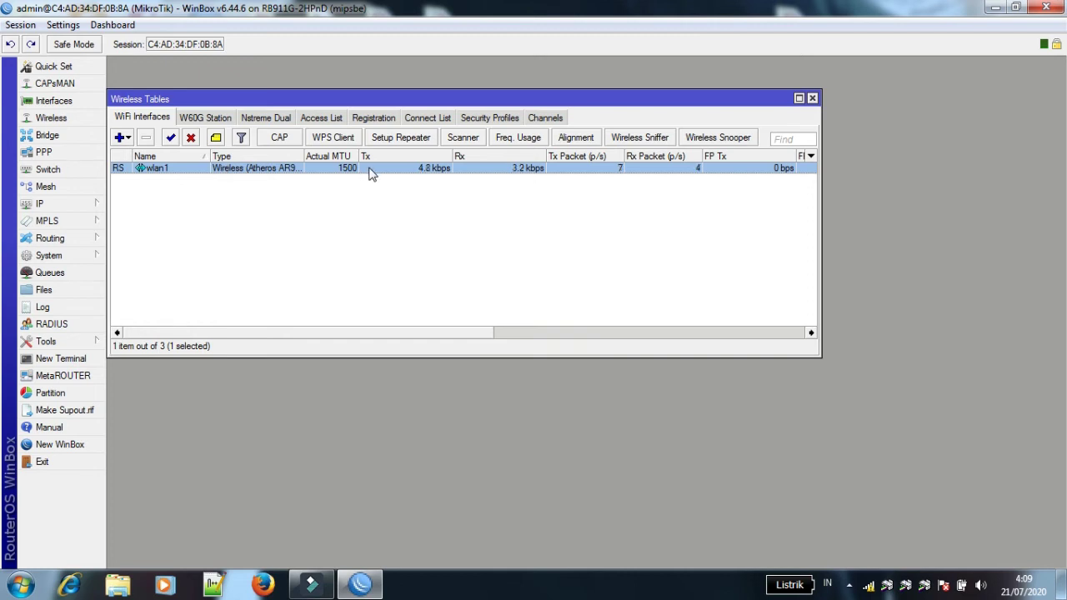
left_click(373, 118)
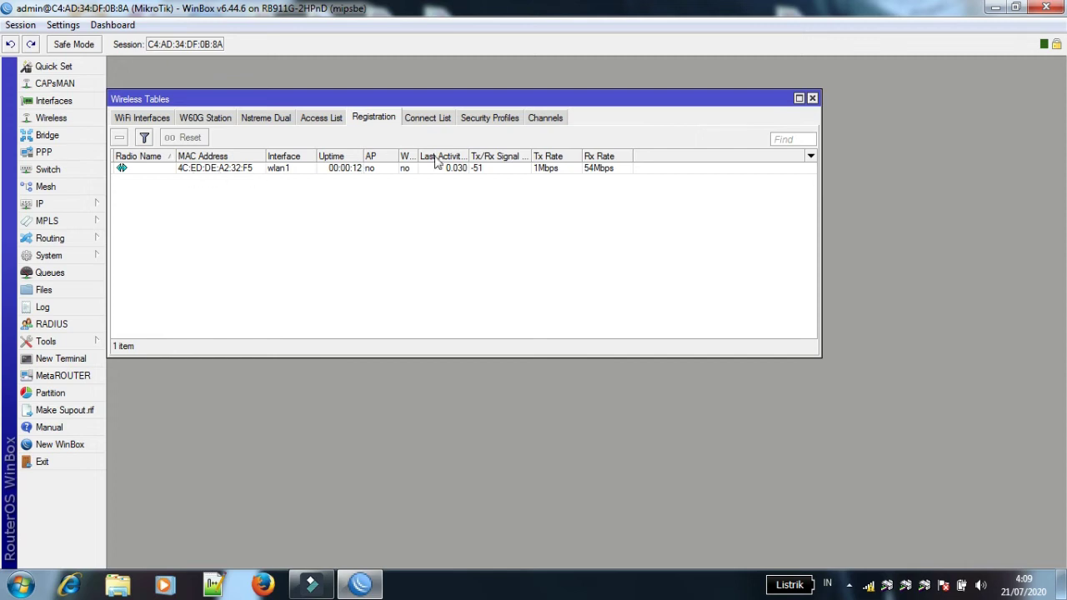
left_click(134, 123)
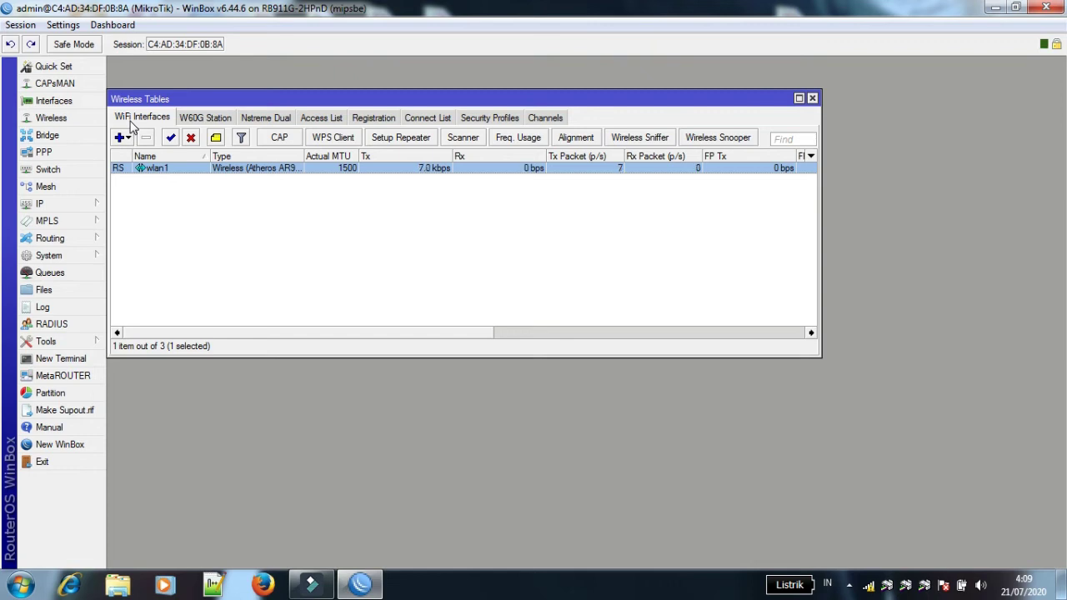
Add a DHCP client on bridge1 with peer DNS, peer NTP and the default route enabled, and close the DHCP client list.
left_click(60, 206)
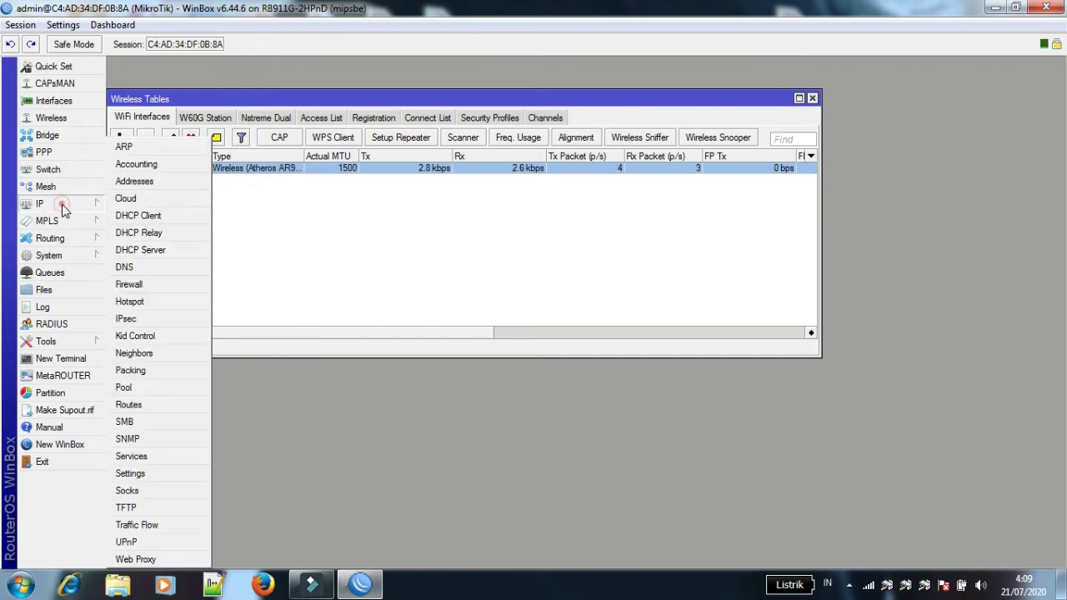
left_click(155, 215)
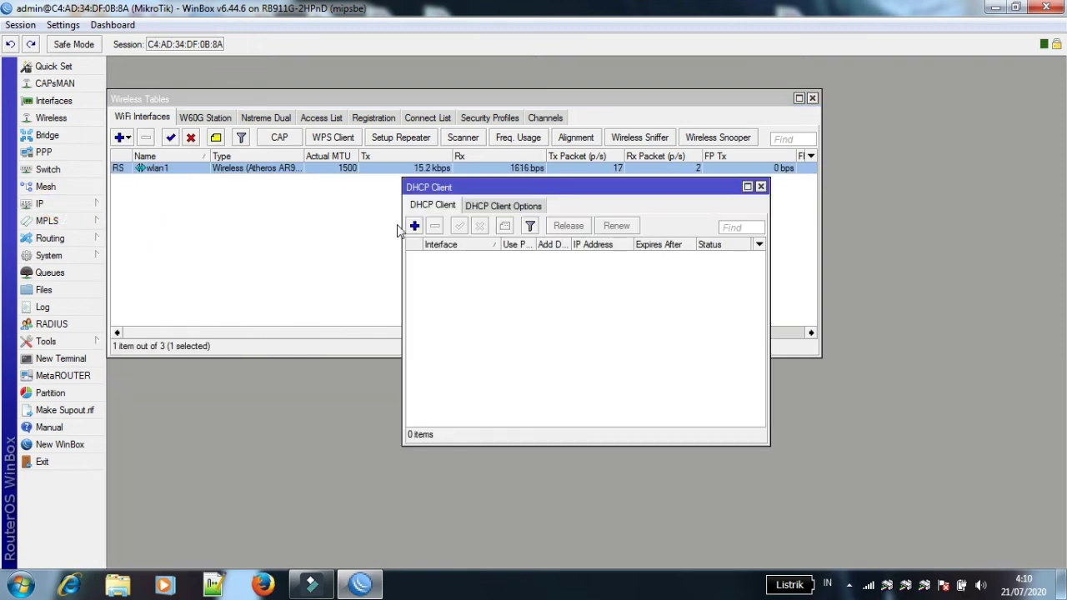
left_click(414, 226)
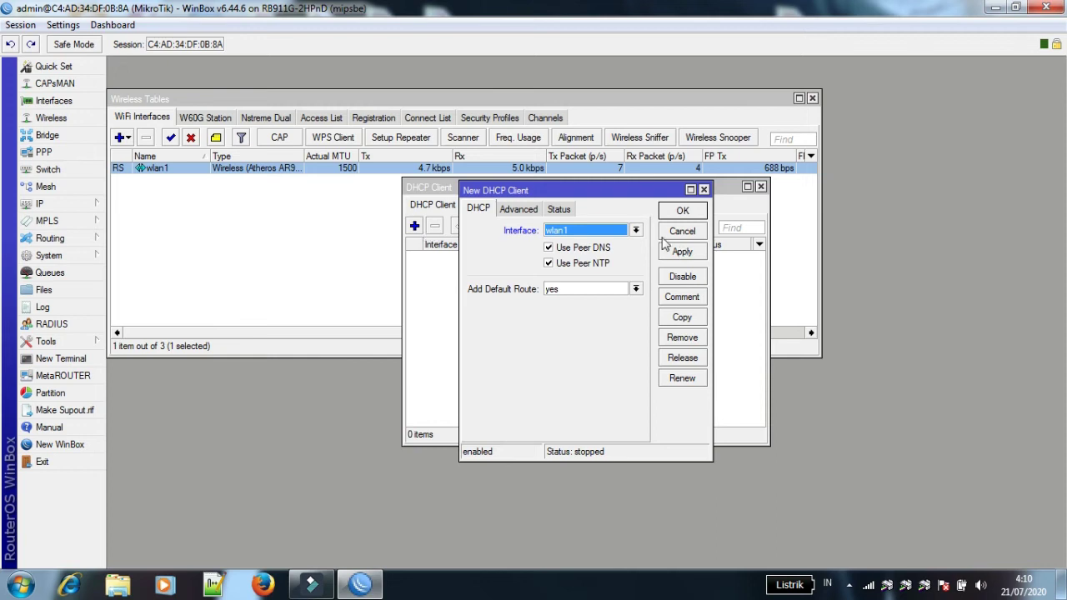
left_click(637, 231)
left_click(619, 241)
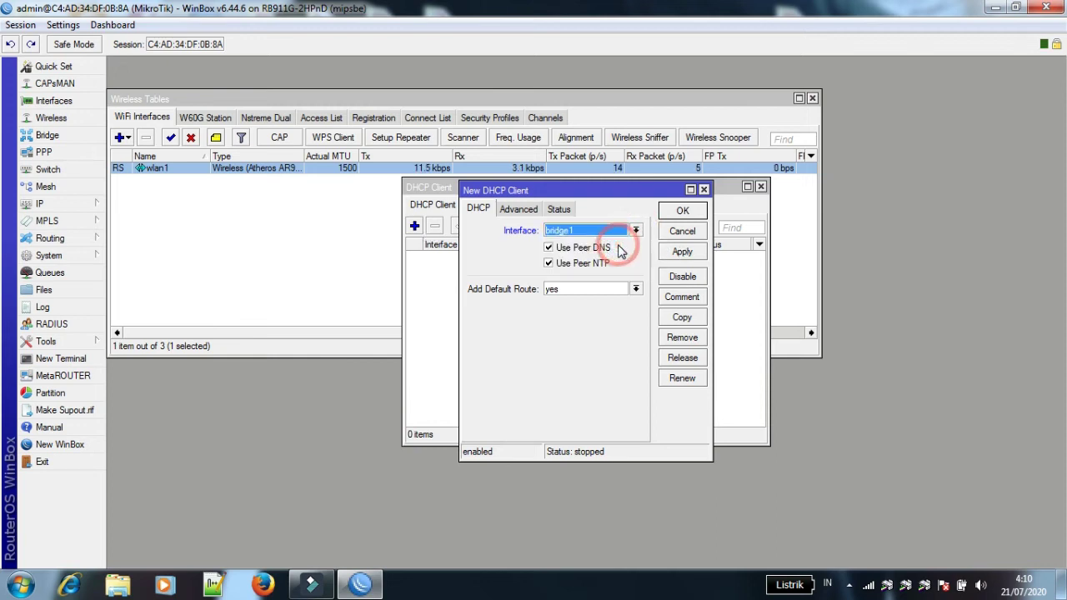
left_click(686, 214)
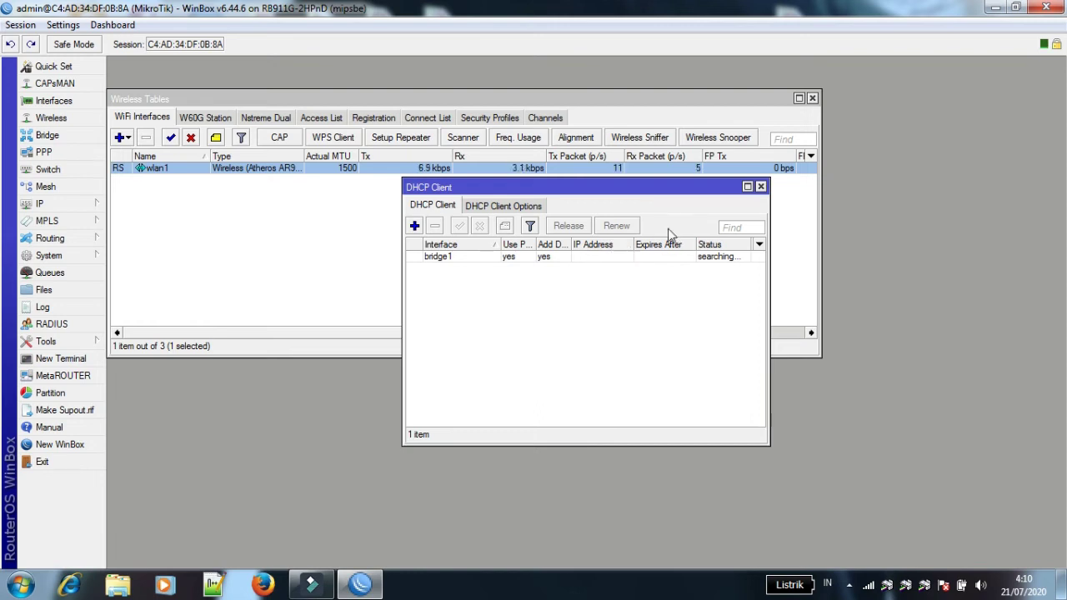
left_click(760, 186)
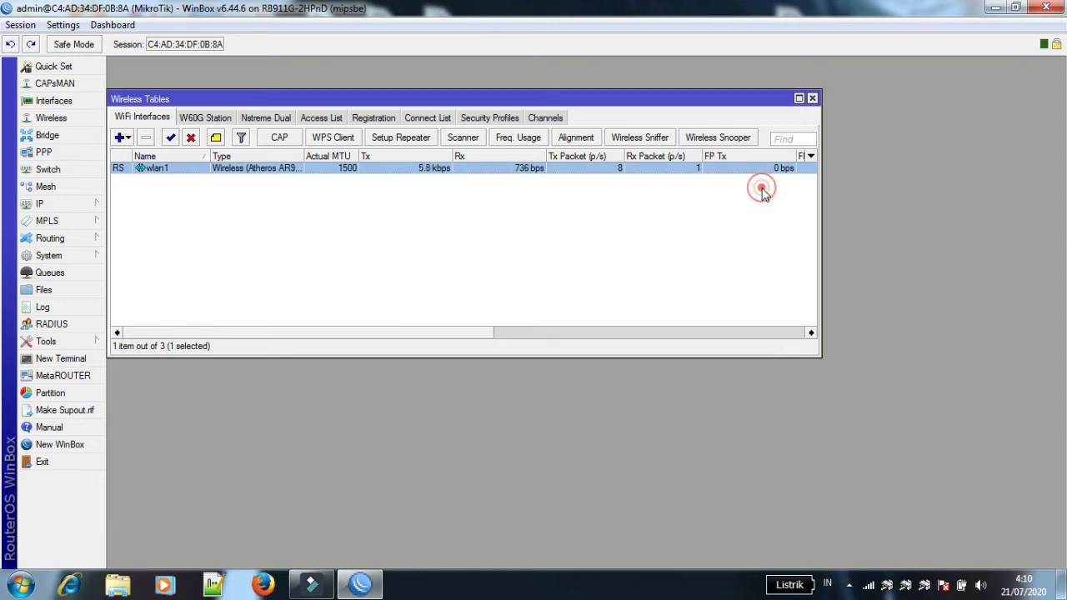
Enable Allow Remote Requests in the router's DNS settings and save them.
left_click(60, 205)
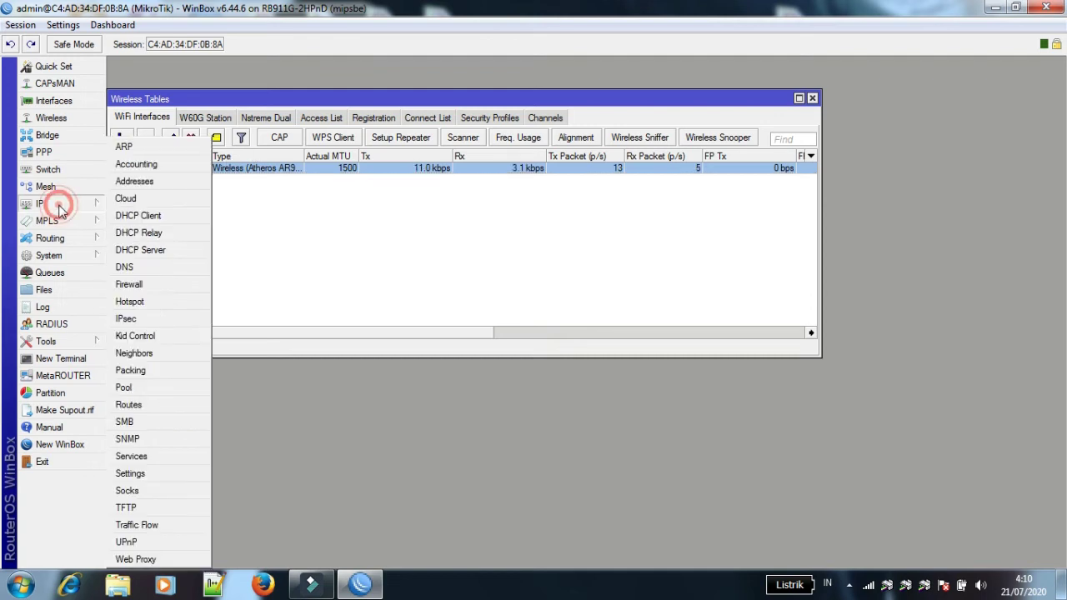
left_click(158, 267)
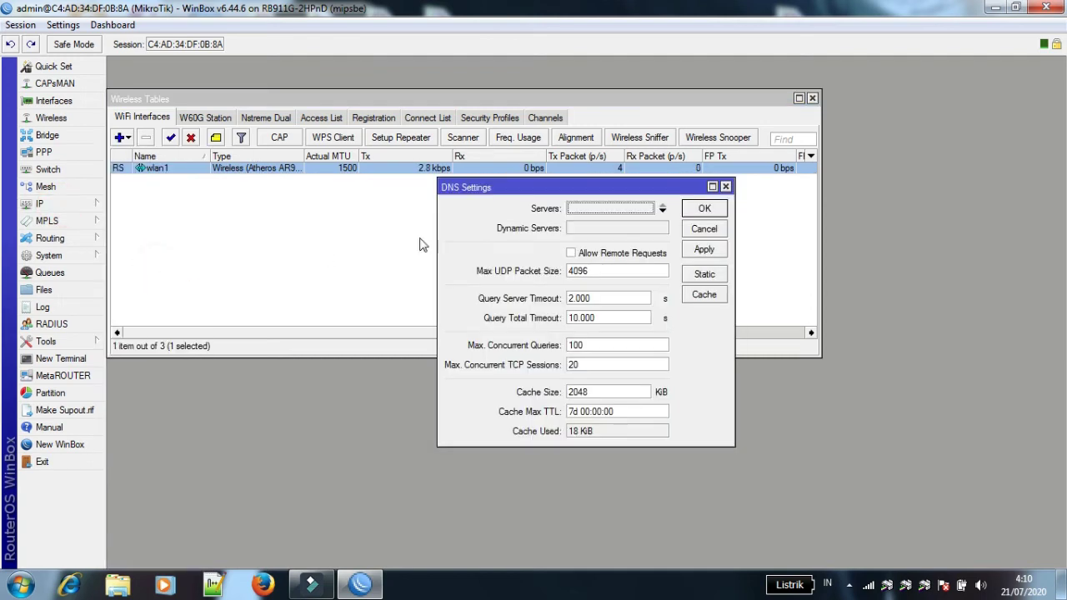
left_click(573, 255)
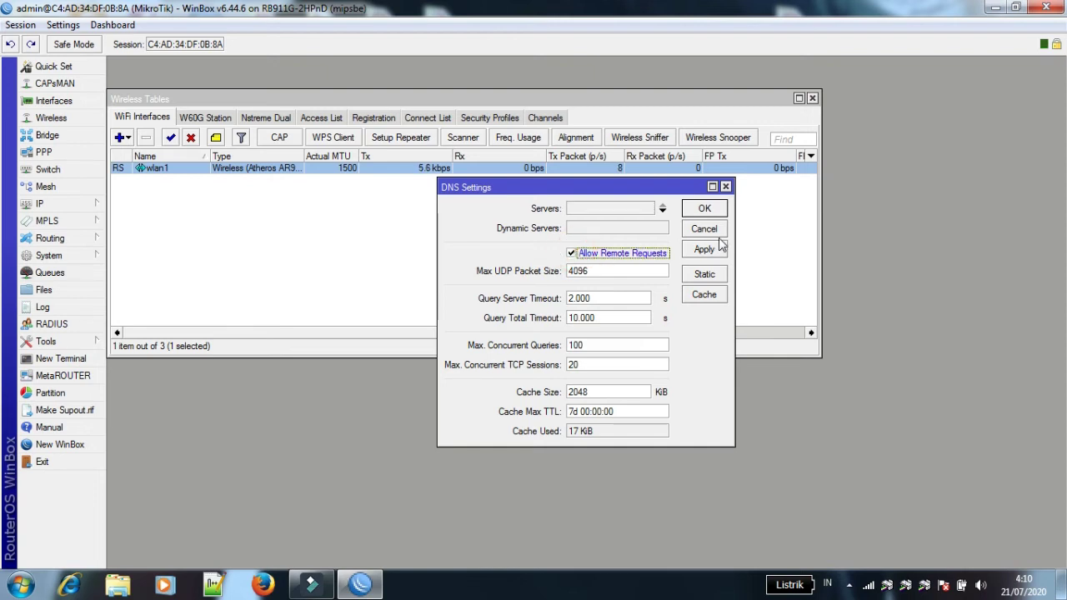
left_click(723, 208)
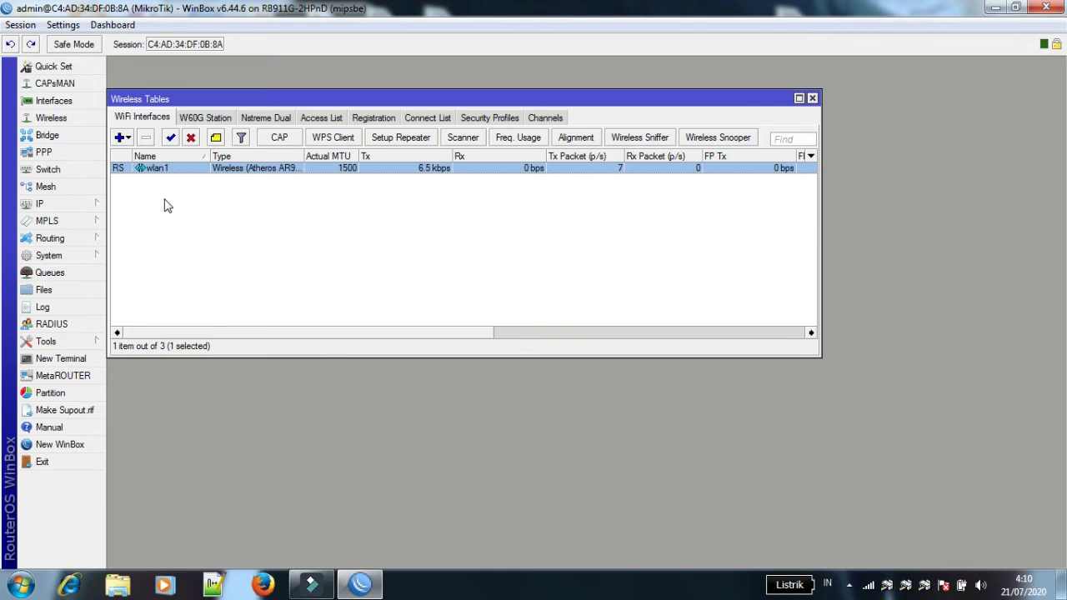
Open the router's system identity settings and check the WinBox neighbor list for the router's identity.
left_click(71, 260)
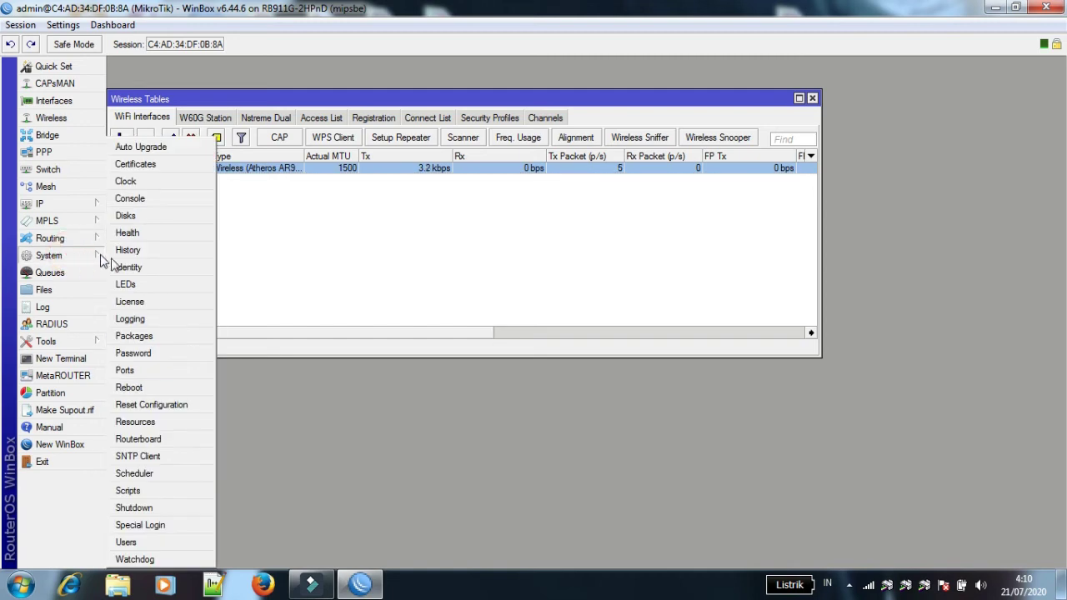
left_click(129, 268)
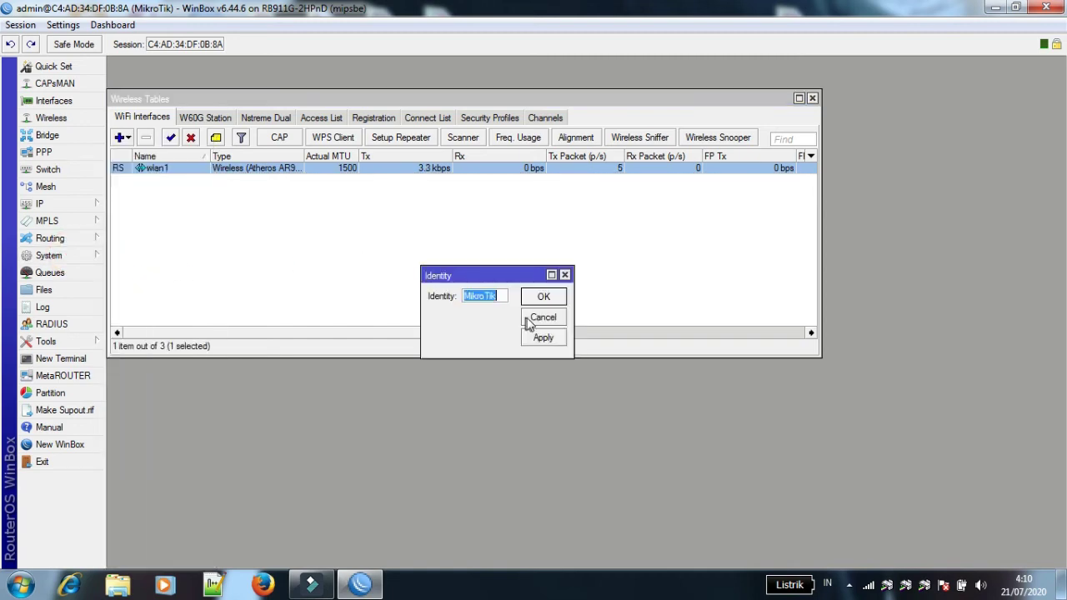
left_click(90, 447)
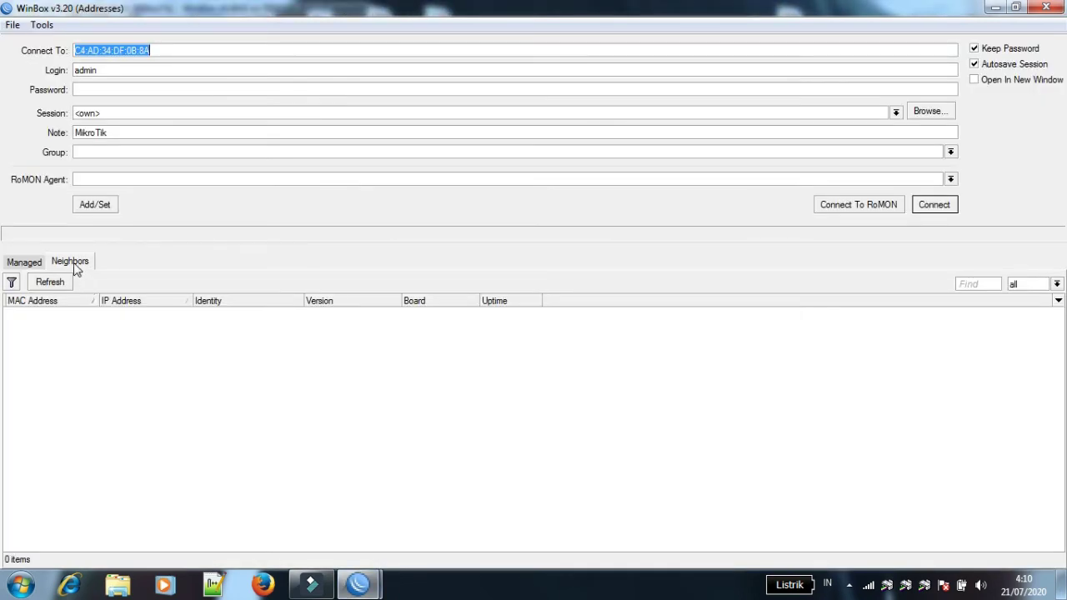
left_click(50, 282)
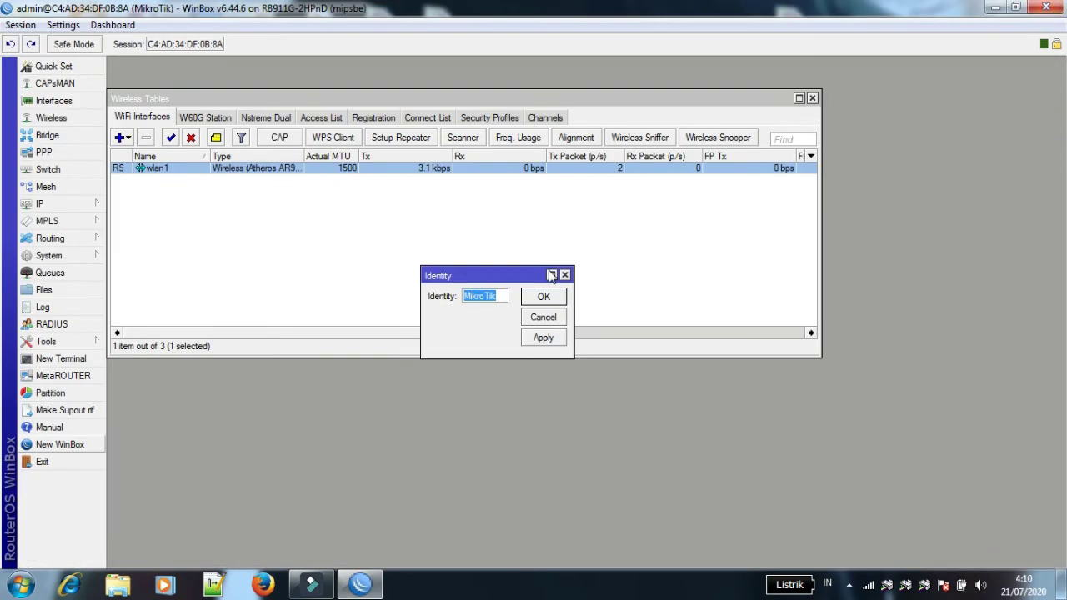
Try to replace the router's default system identity with an AP MANBOX name and close the identity settings.
key("BackSpace")
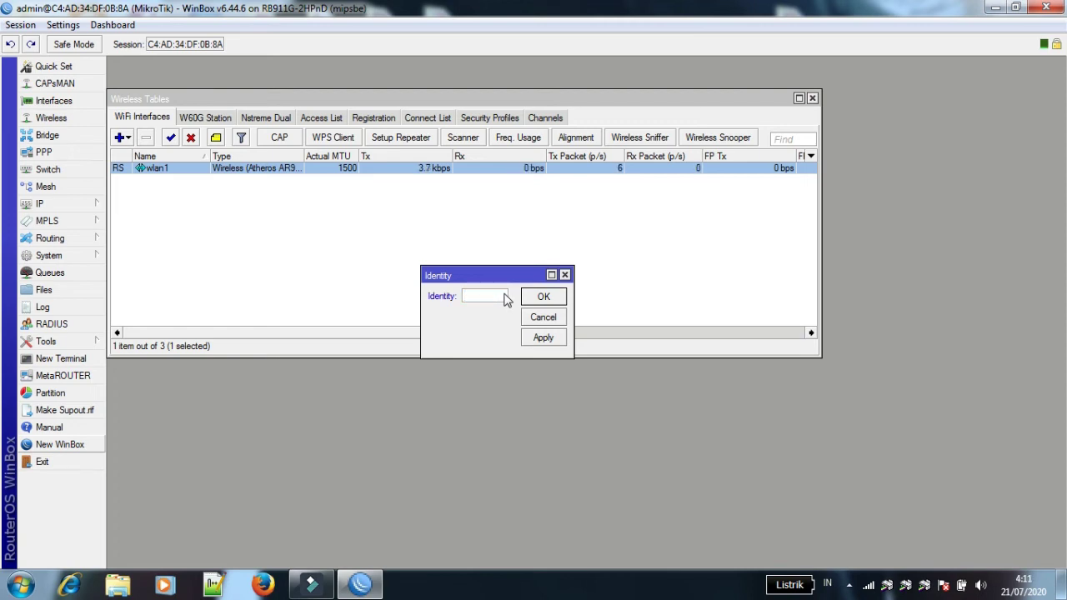
key("BackSpace")
type("AP")
type(" MANB")
type("OX")
type(" S")
key("BackSpace")
type("123")
left_click(542, 297)
left_click(543, 340)
left_click(561, 299)
left_click(564, 276)
left_click(564, 276)
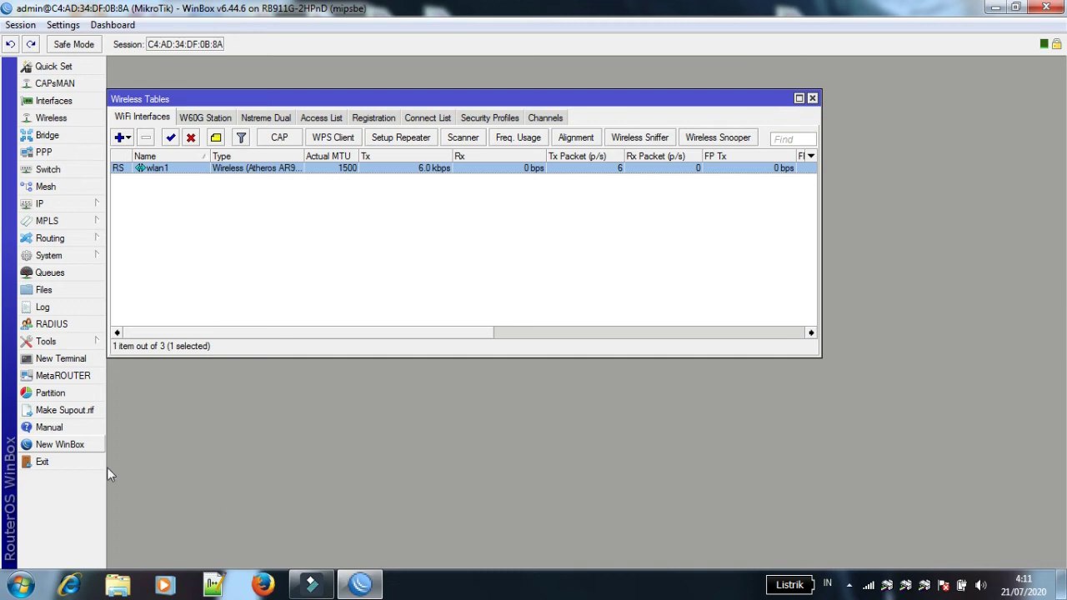
Check the router's identity in the WinBox neighbor list and reconnect to the RB911G-2HPnD by its MAC address.
left_click(72, 446)
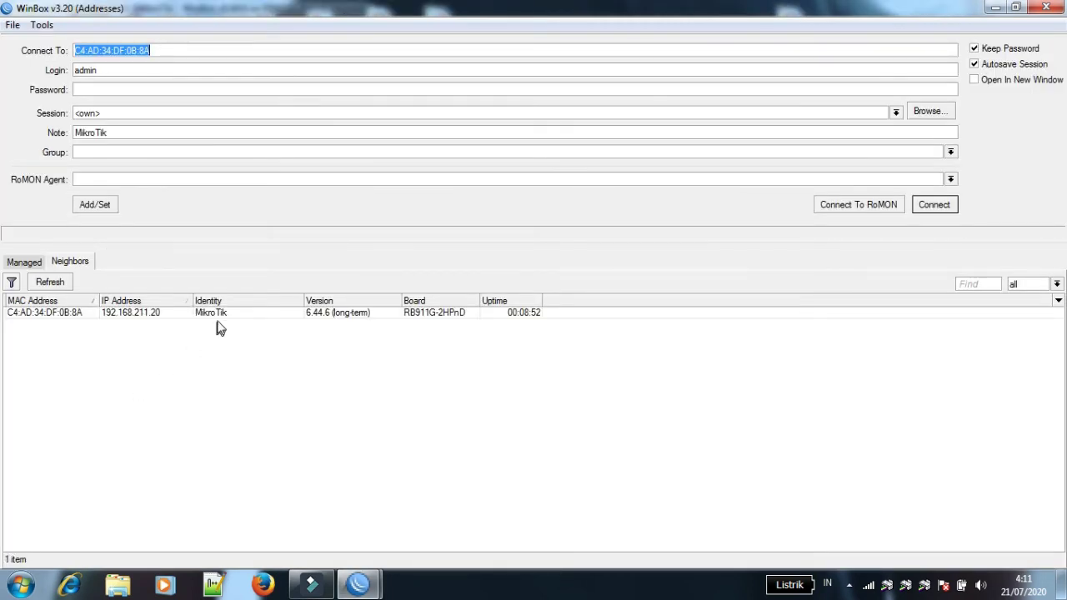
double_click(223, 313)
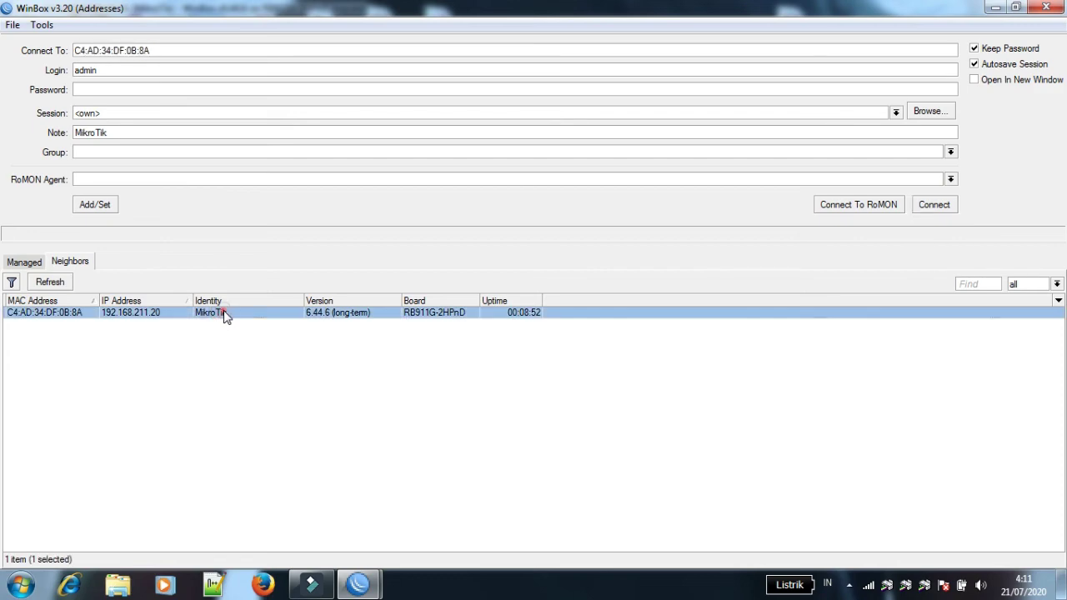
left_click(52, 315)
left_click(936, 205)
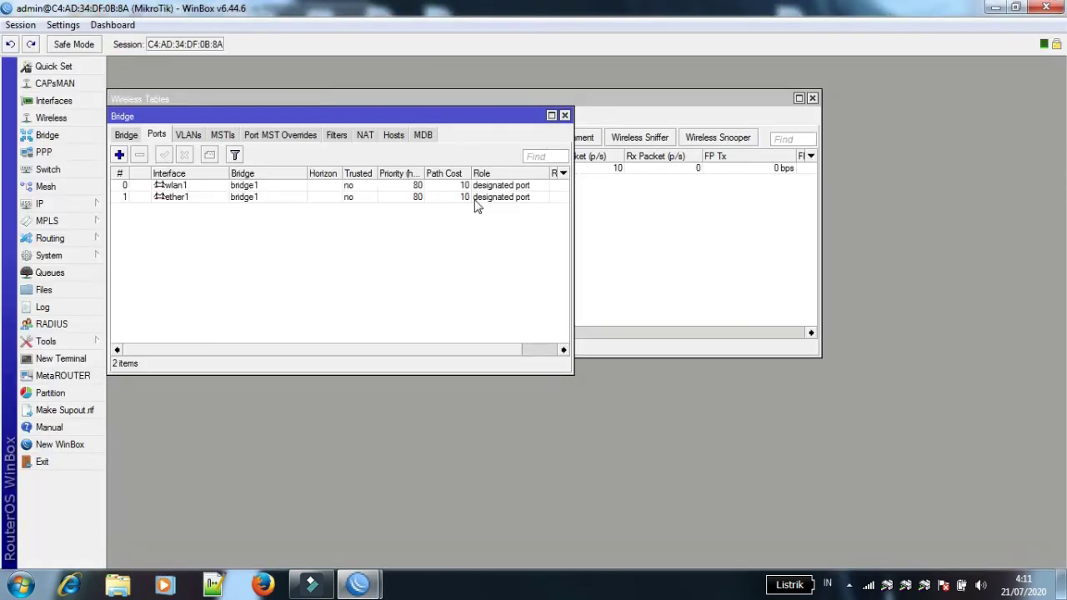
Set the router's system identity to AP MANBOX 12S and close the Bridge and Wireless Tables windows.
left_click(66, 258)
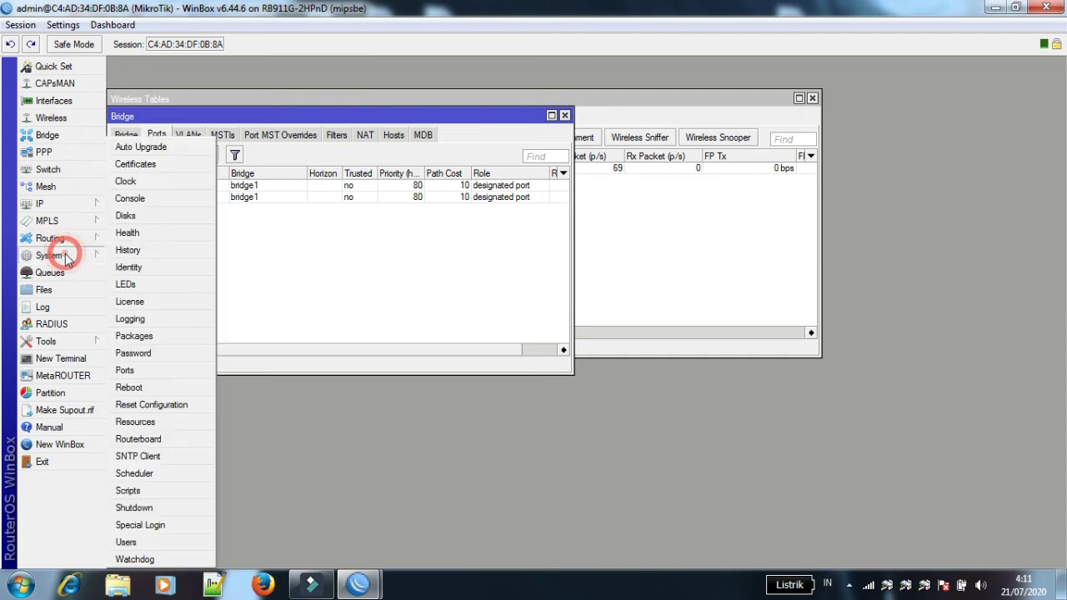
left_click(132, 268)
key("BackSpace")
type("AP MA")
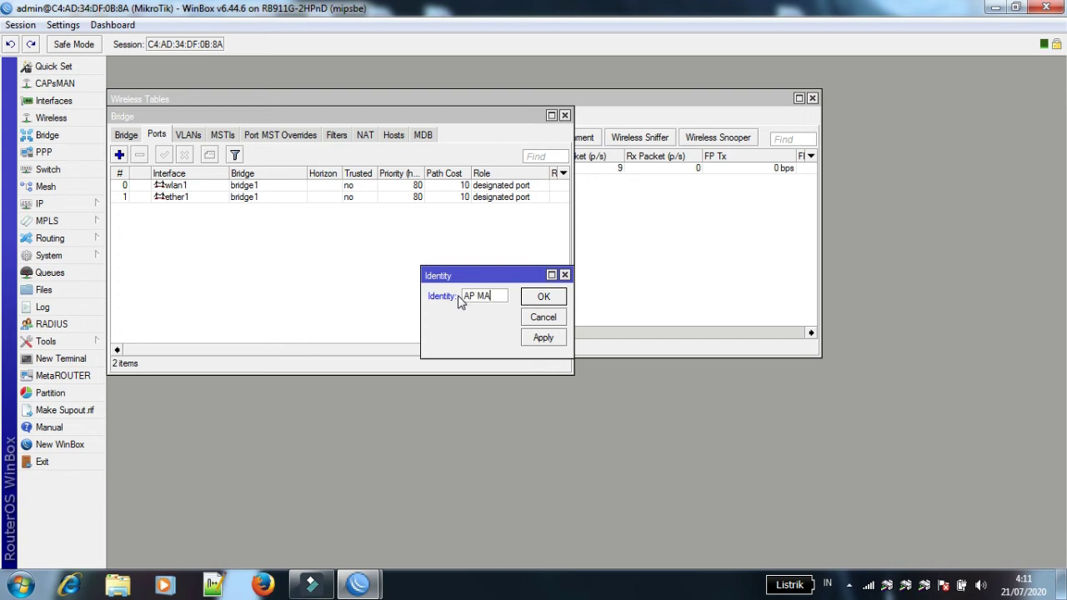
type("NBOX 12S")
left_click(542, 340)
left_click(544, 296)
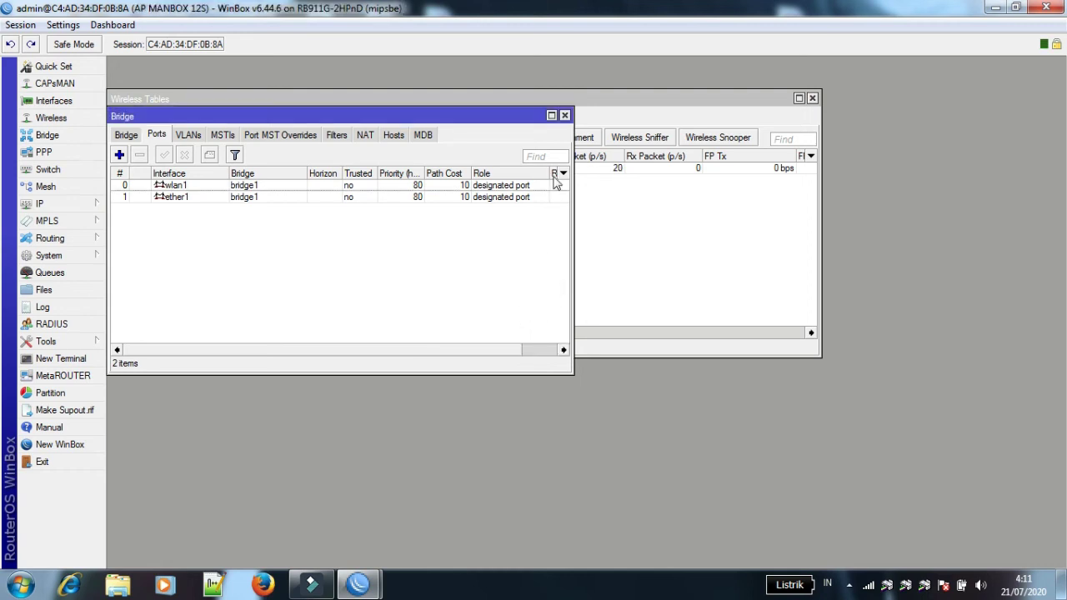
left_click(564, 115)
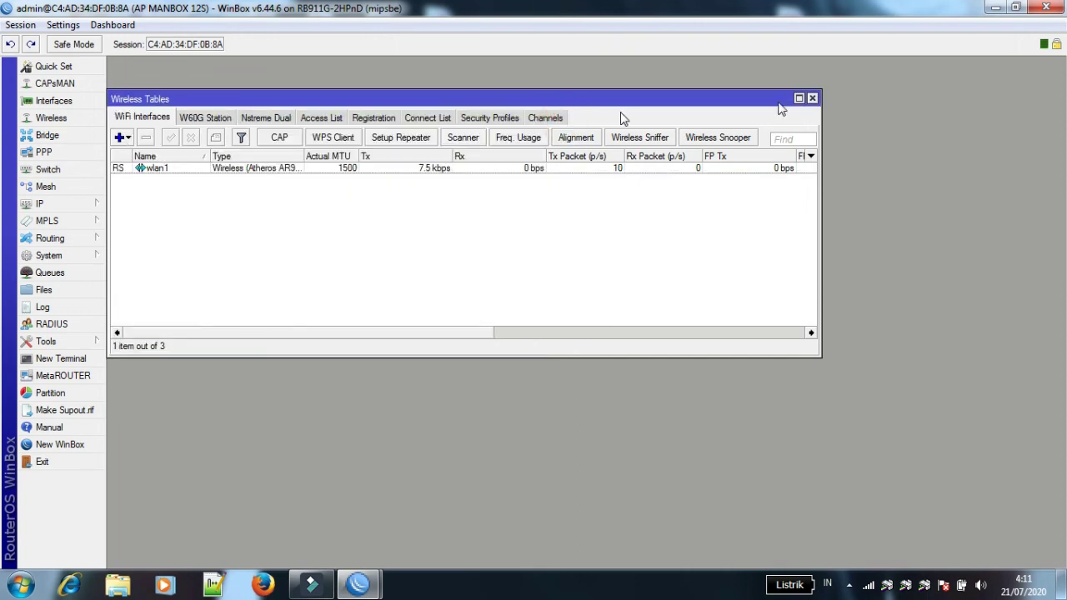
left_click(812, 98)
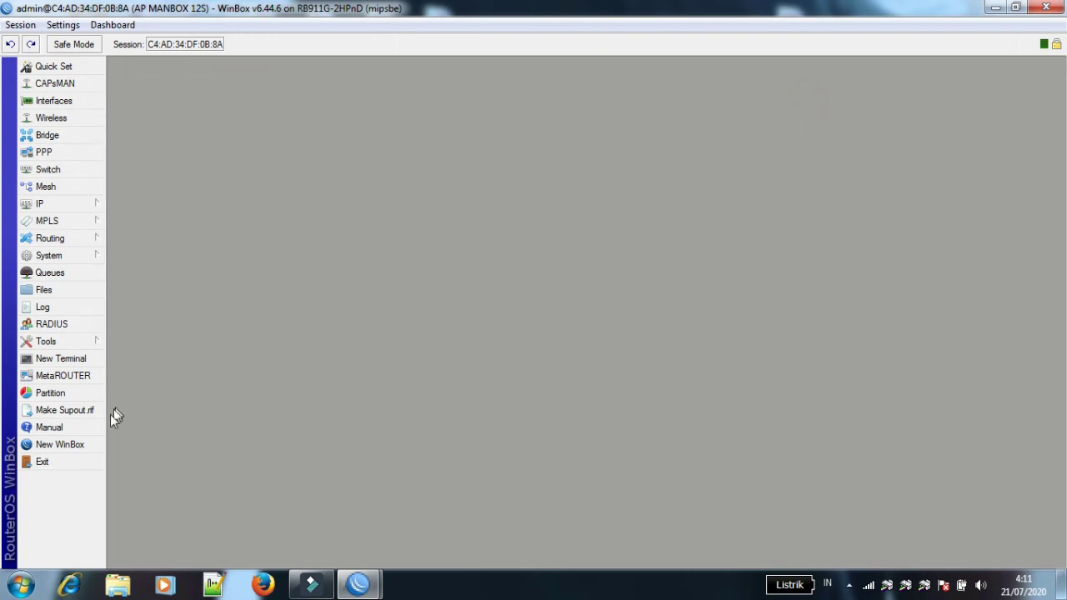
Check the new identity in the WinBox neighbor list and open another session to AP MANBOX 12S by MAC address.
left_click(60, 444)
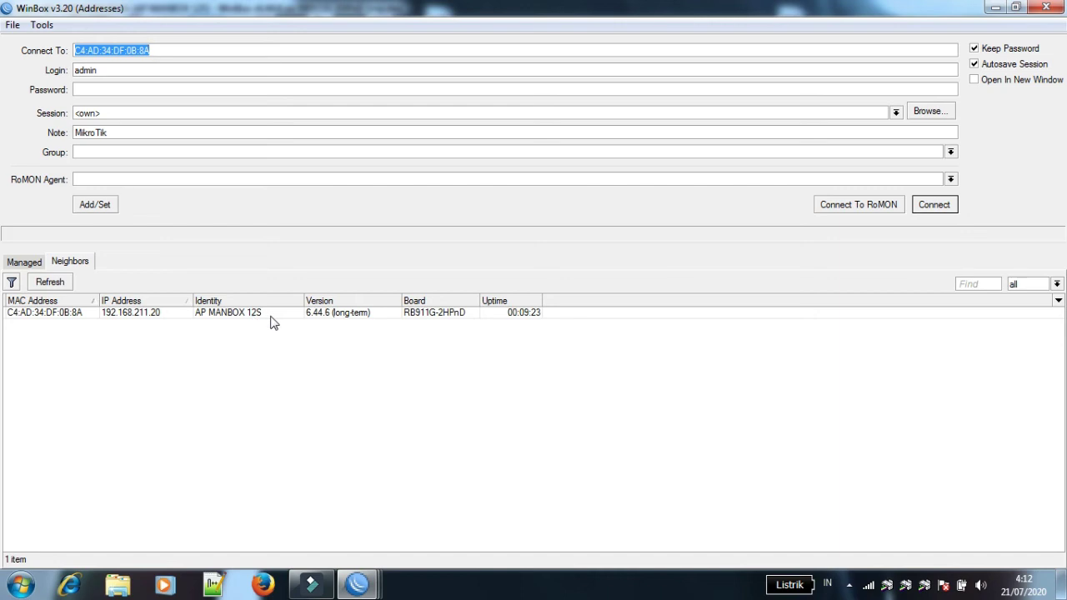
left_click(63, 313)
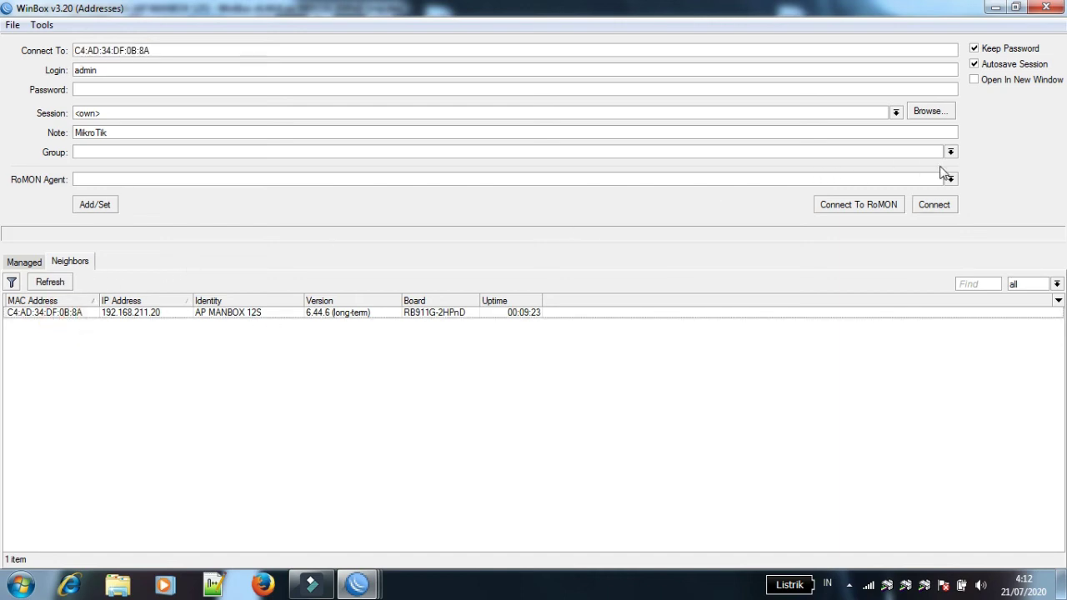
left_click(935, 205)
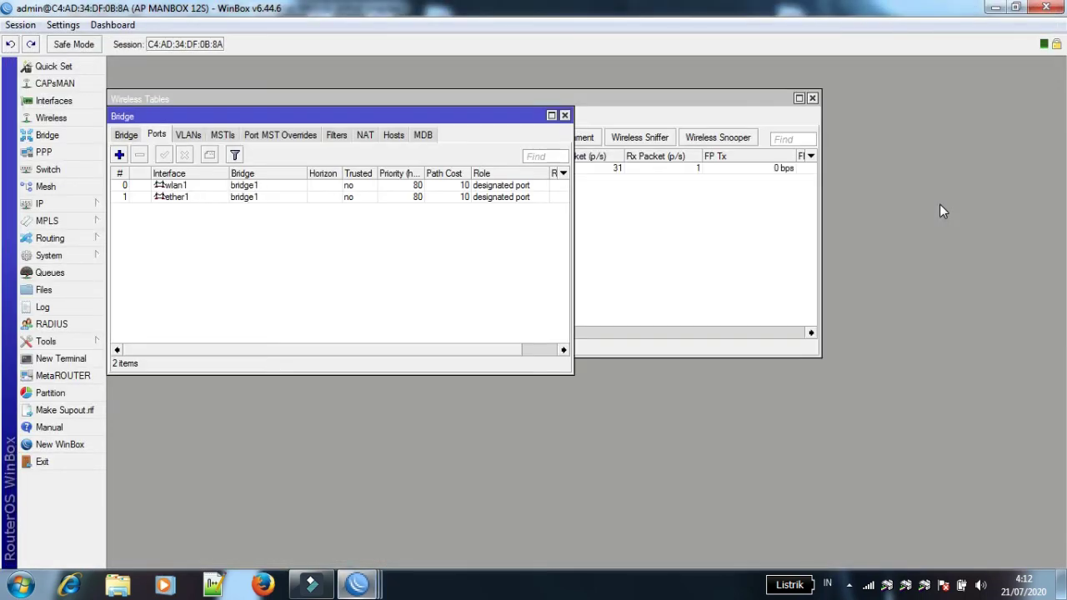
Close the Bridge window and review wlan1's wireless settings, including its mode, band, frequency and SSID.
left_click(564, 116)
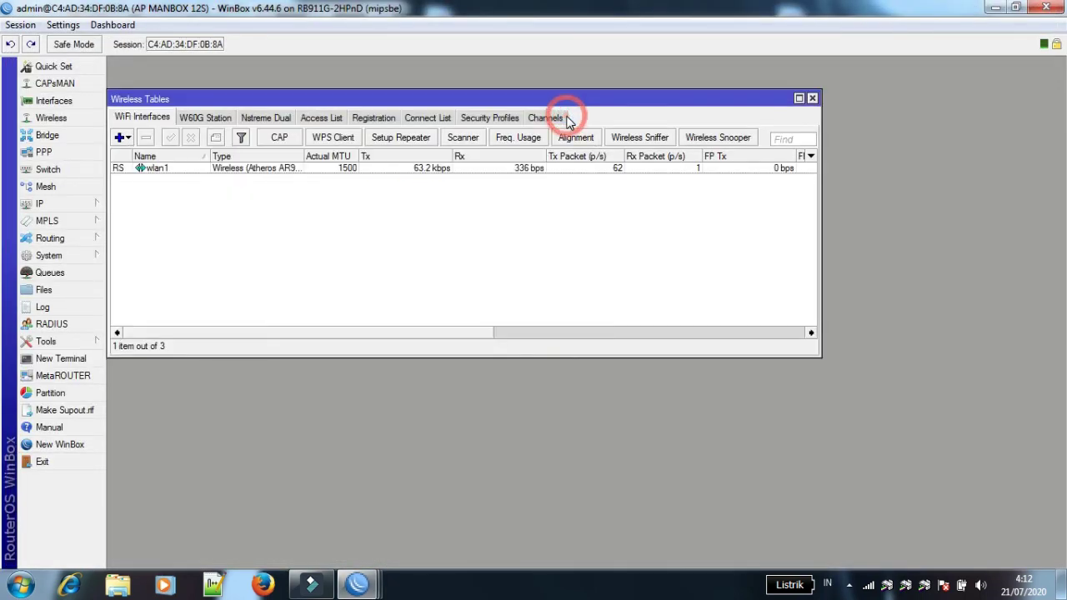
double_click(176, 170)
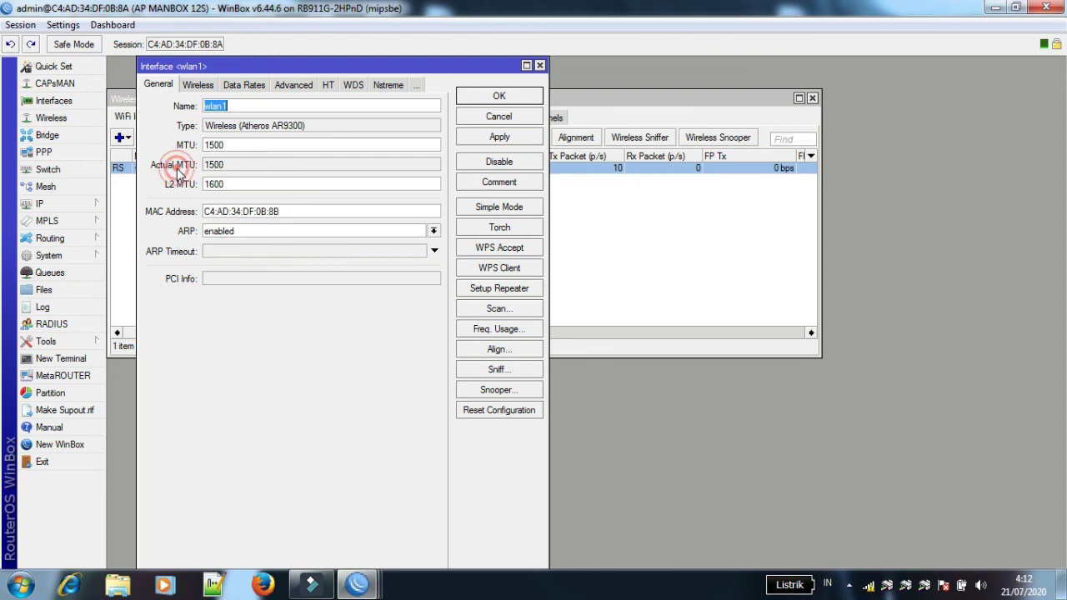
left_click(198, 89)
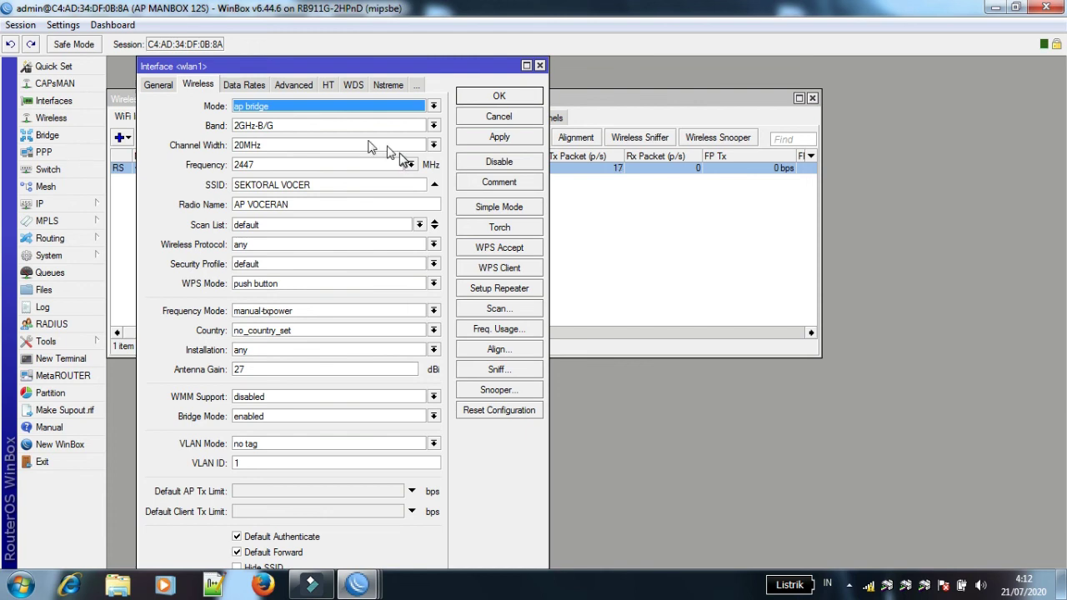
left_click(480, 97)
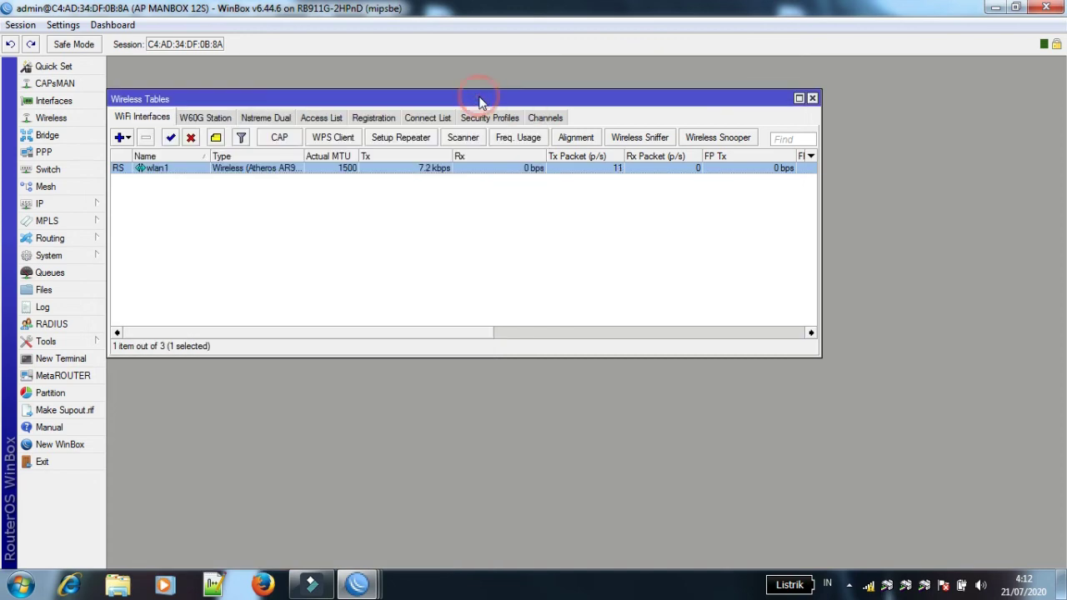
Close the open WinBox sessions and switch to Wondershare Filmora.
left_click(1048, 8)
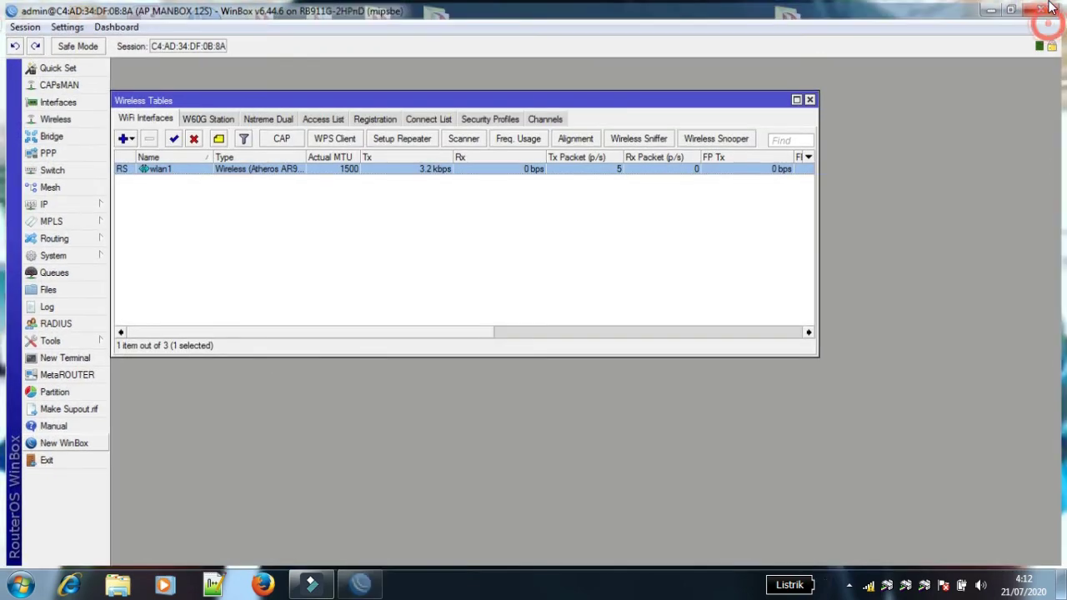
left_click(1049, 7)
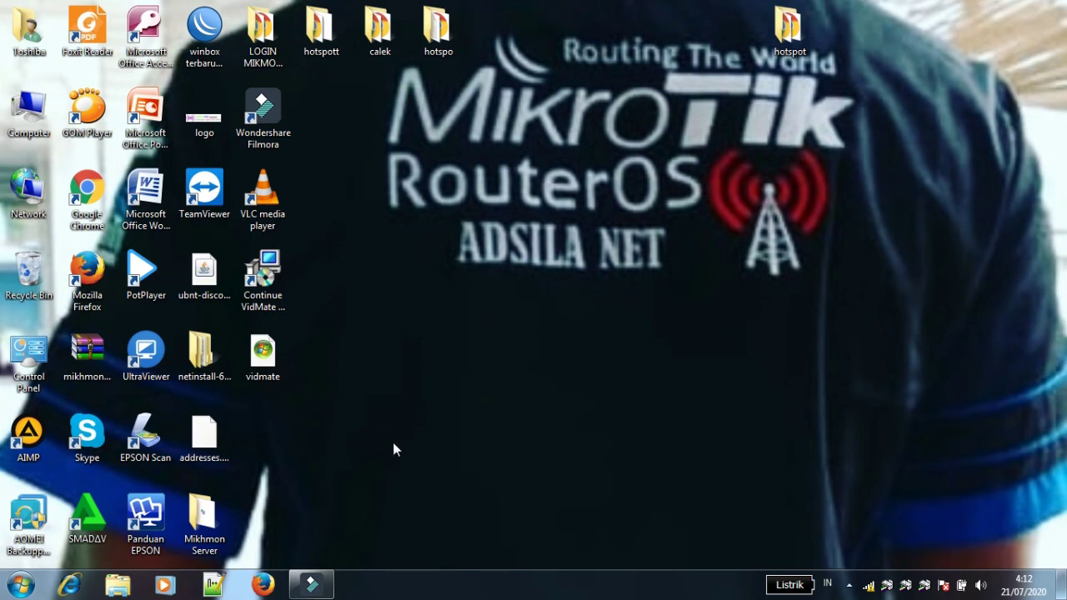
left_click(325, 592)
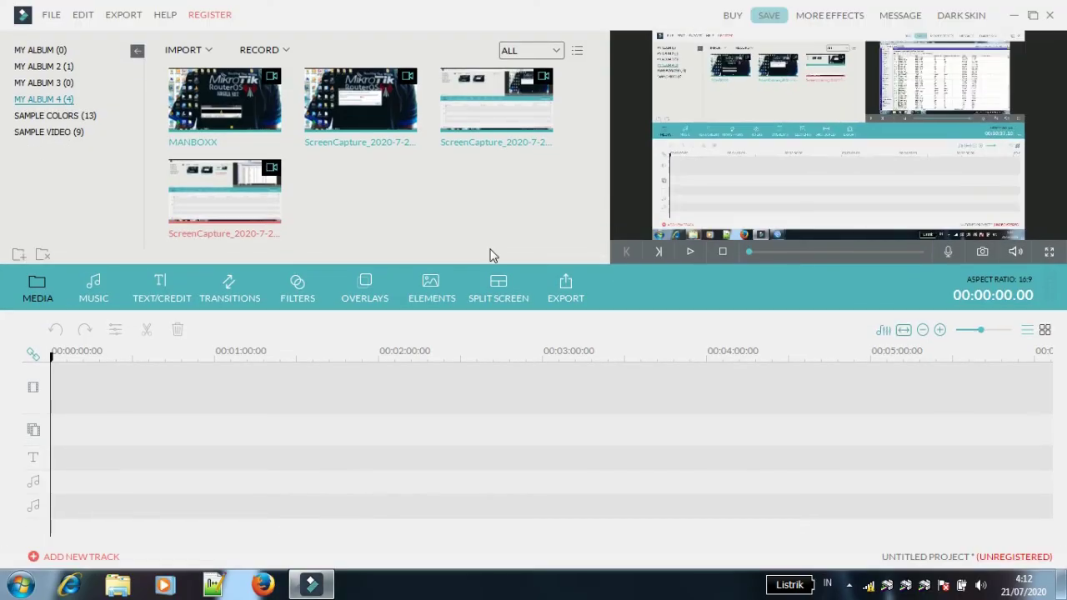